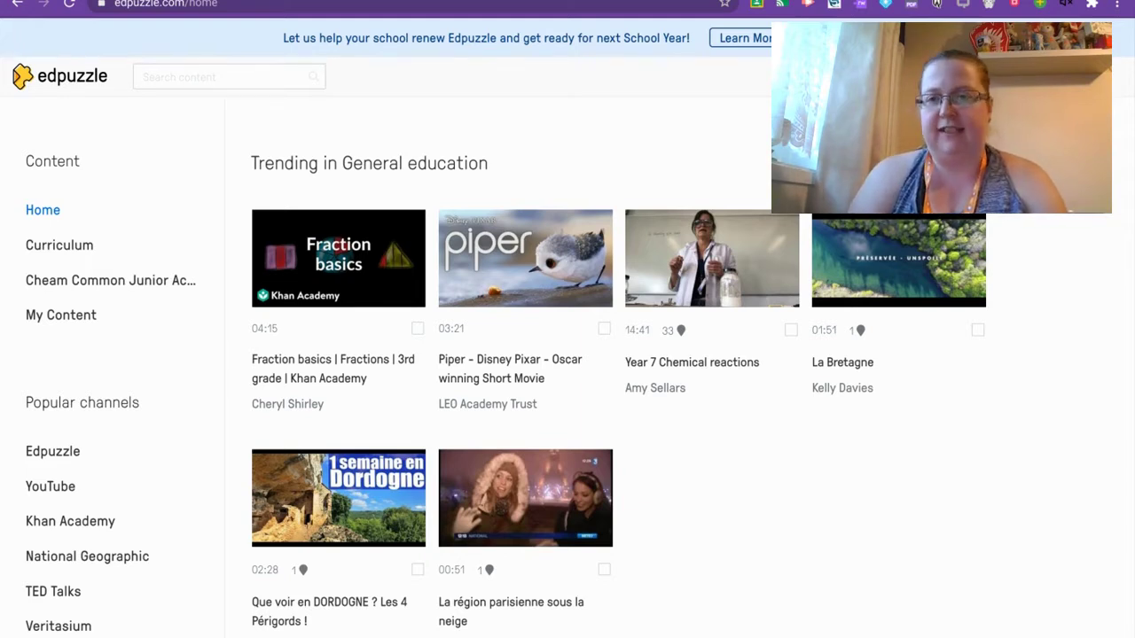
# - Open the classes page, start a new class, and view the option for importing a class from Google Classroom
pyautogui.click(966, 76)
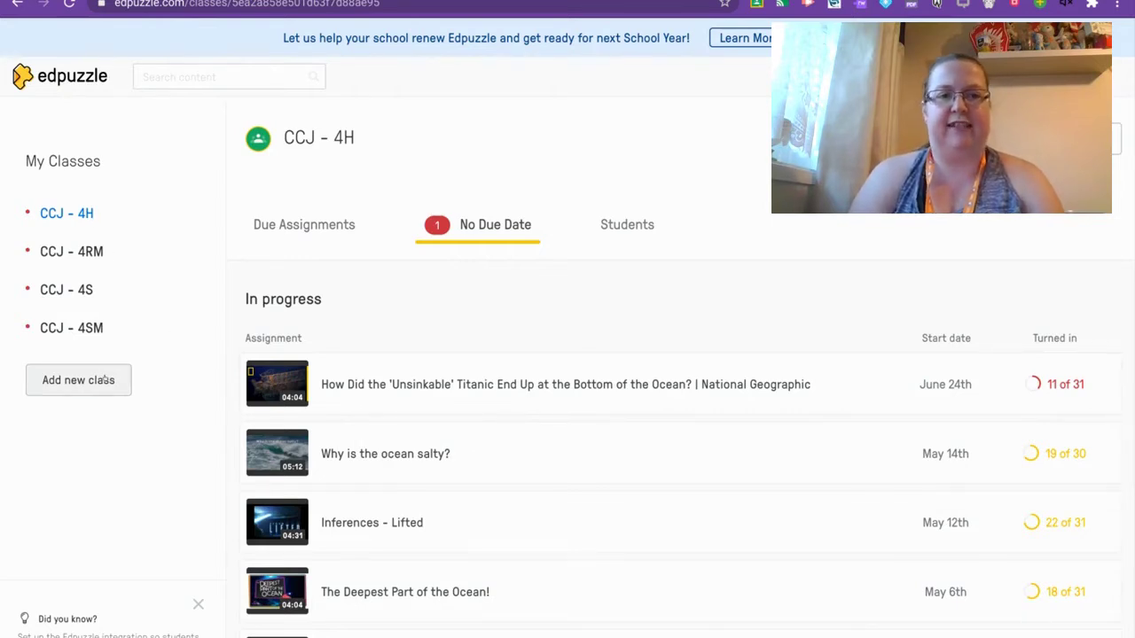
pyautogui.click(105, 380)
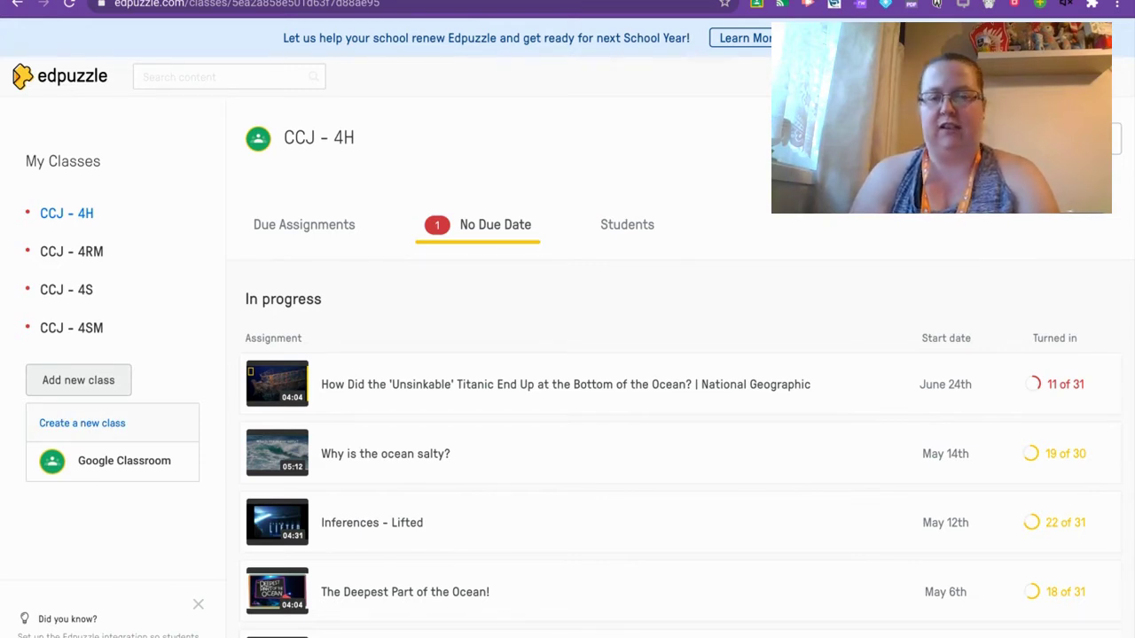
pyautogui.click(106, 412)
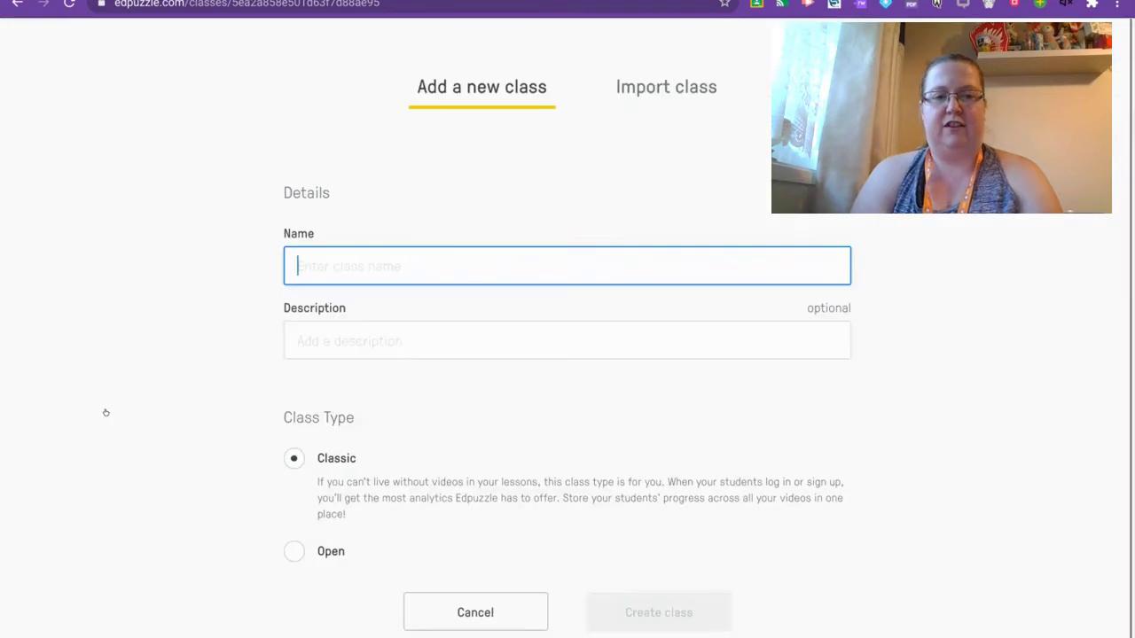
pyautogui.scroll(-1, 345, 324)
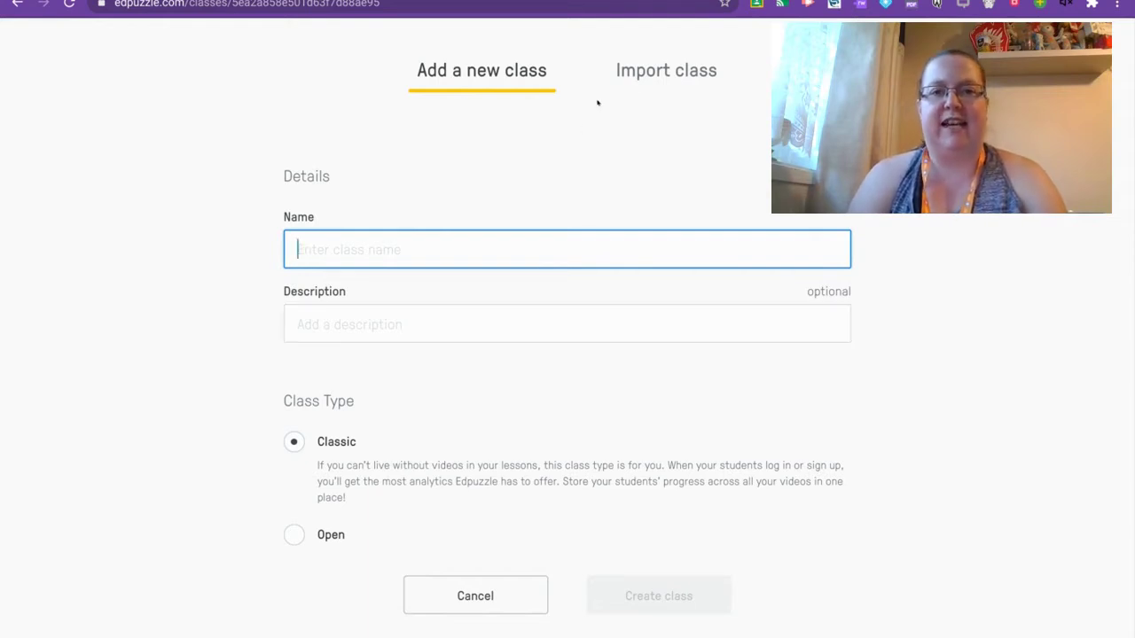
pyautogui.click(658, 70)
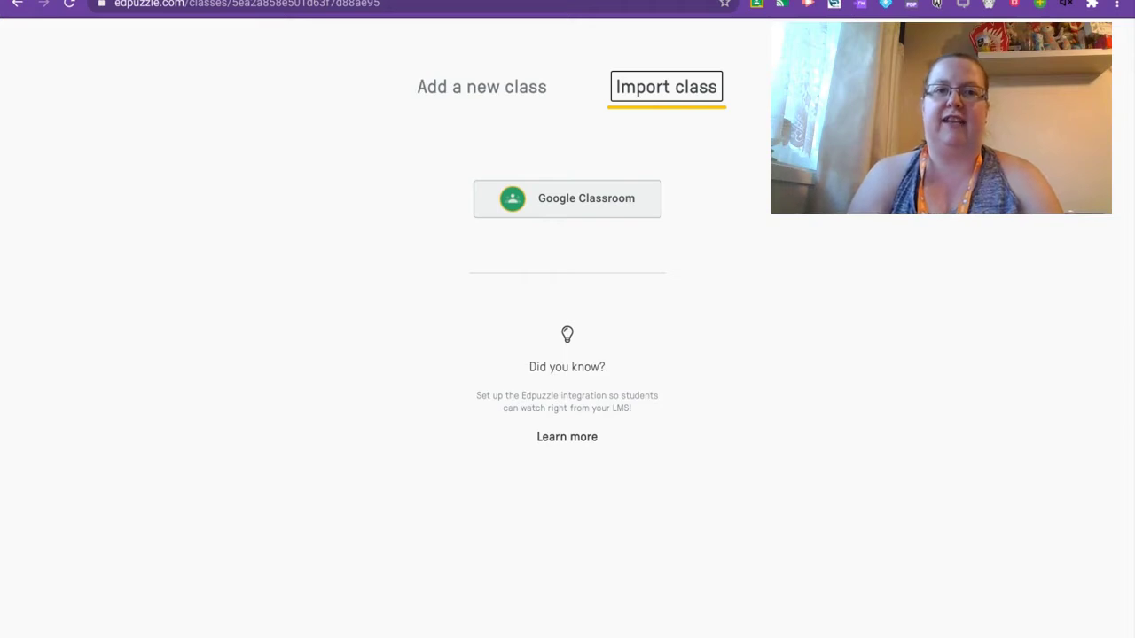
# - Return to the content home page and browse the trending videos for General education, England and the United Kingdom
pyautogui.click(17, 3)
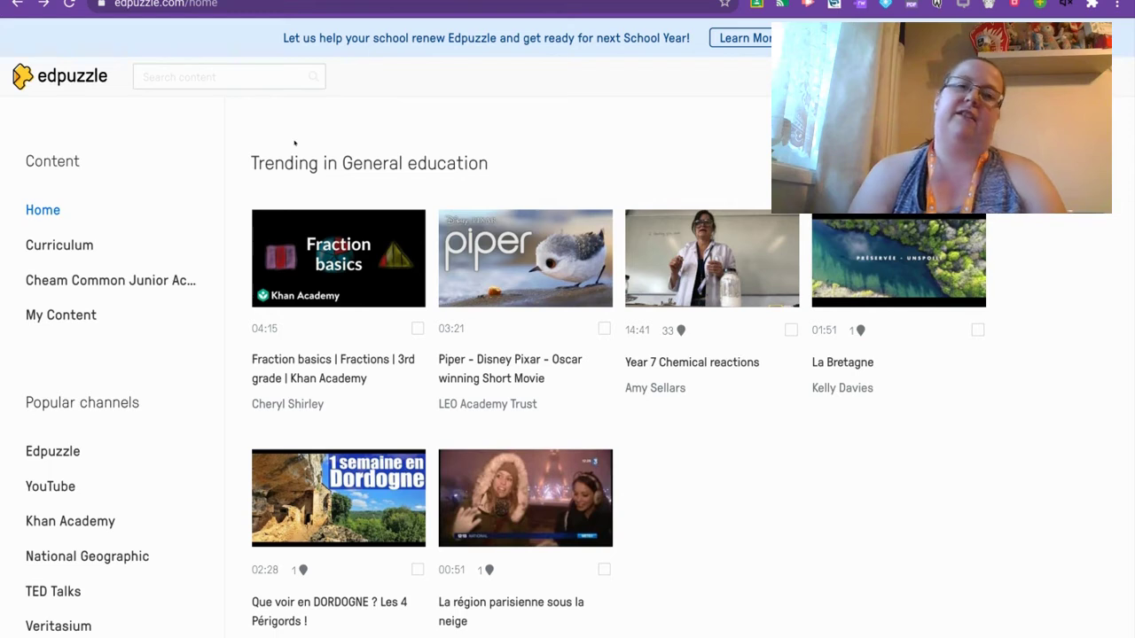
pyautogui.scroll(-7, 372, 144)
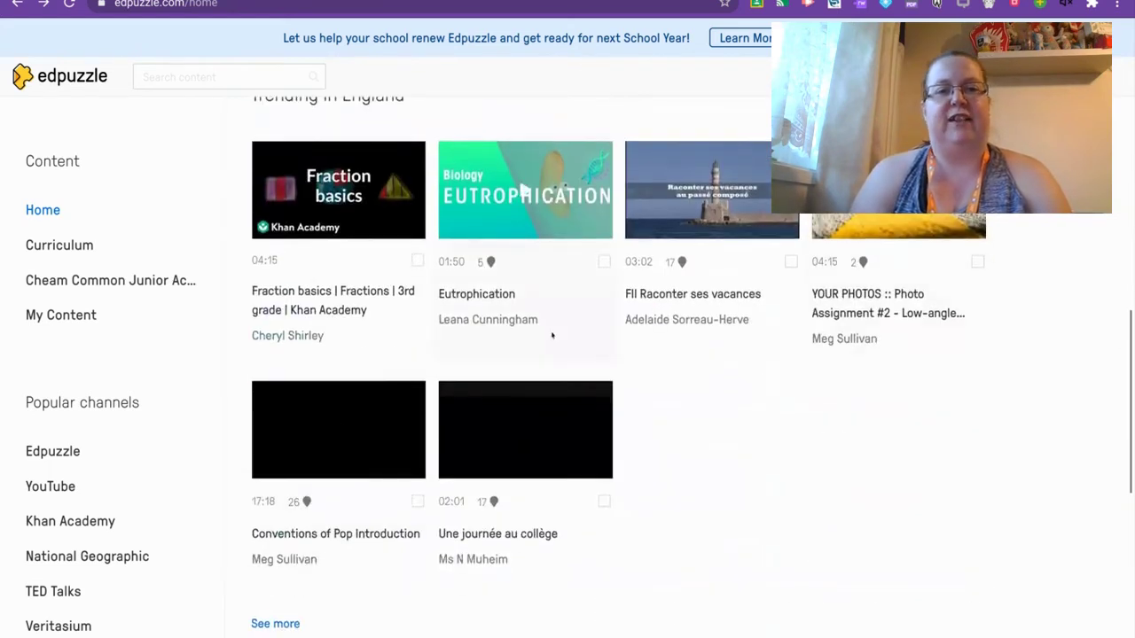
pyautogui.scroll(-5, 553, 335)
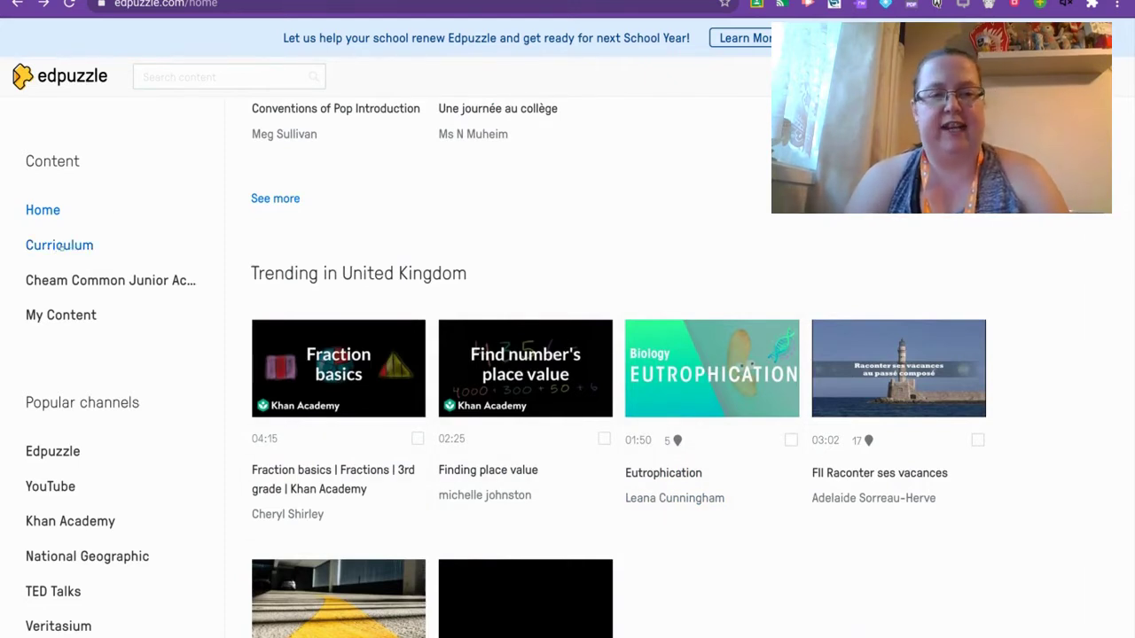
# - Open the Math topics in the Middle School section of Edpuzzle's Curriculum
pyautogui.click(60, 245)
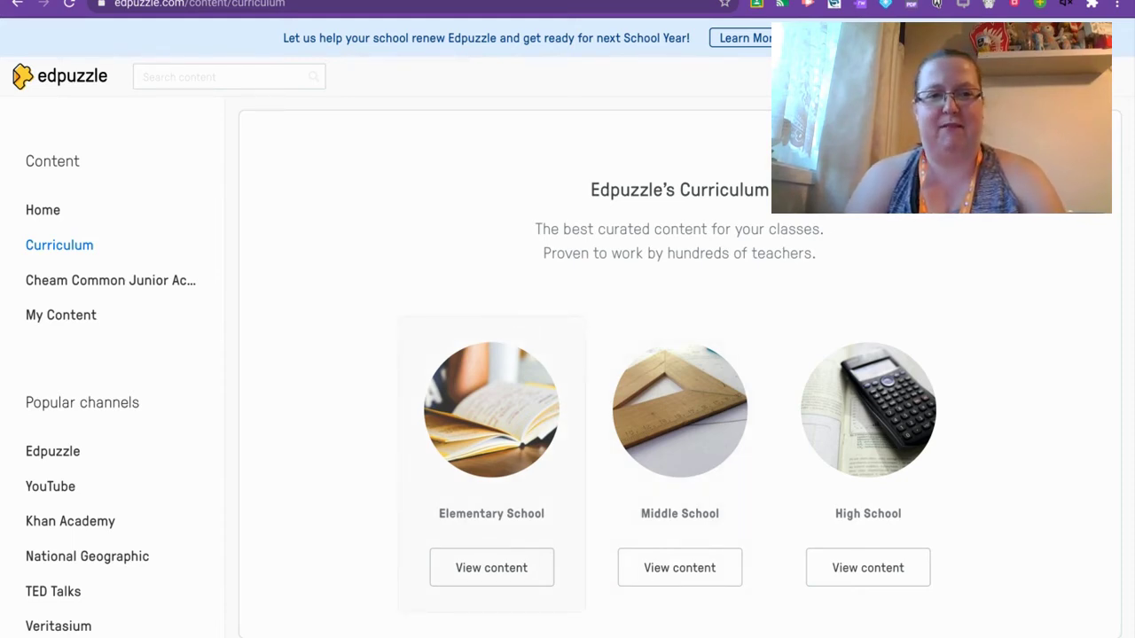
pyautogui.click(645, 397)
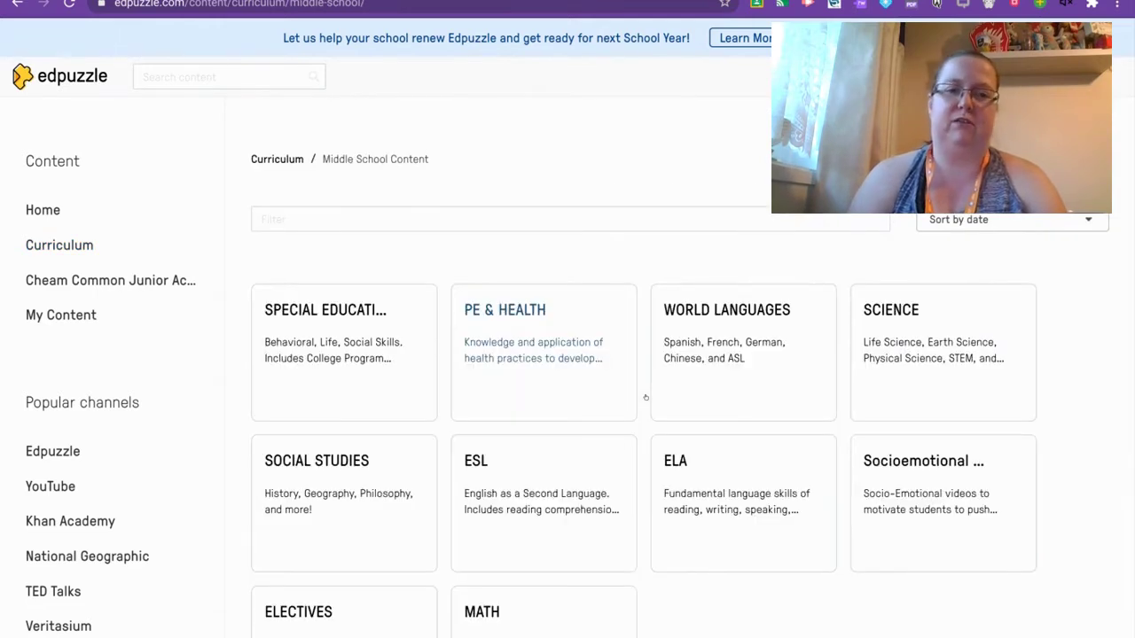
pyautogui.scroll(-1, 886, 372)
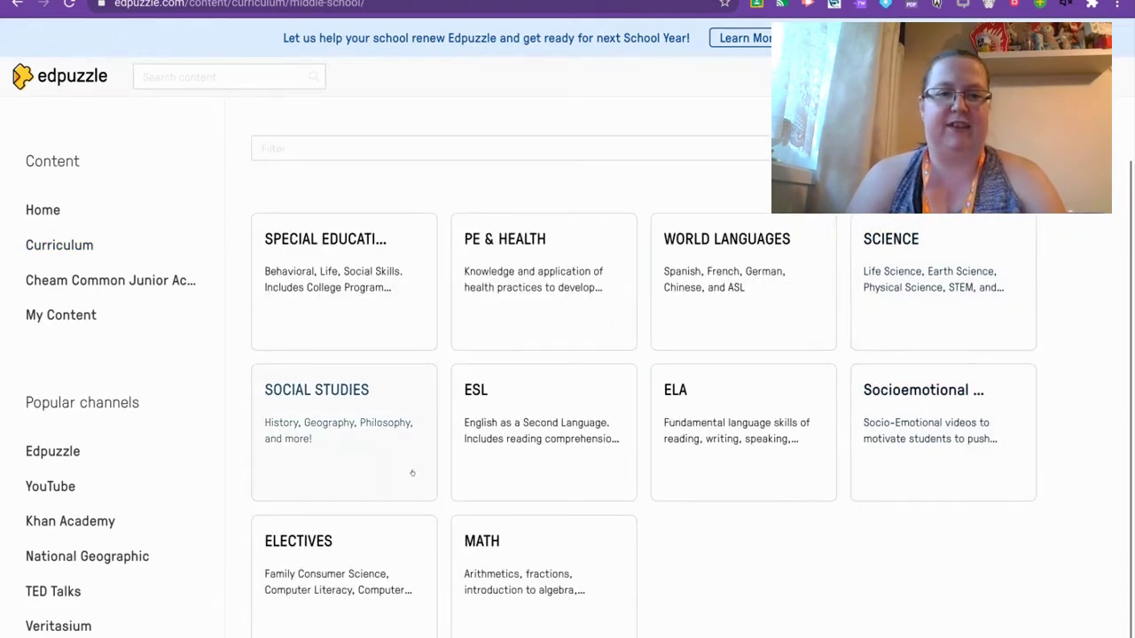
pyautogui.click(571, 540)
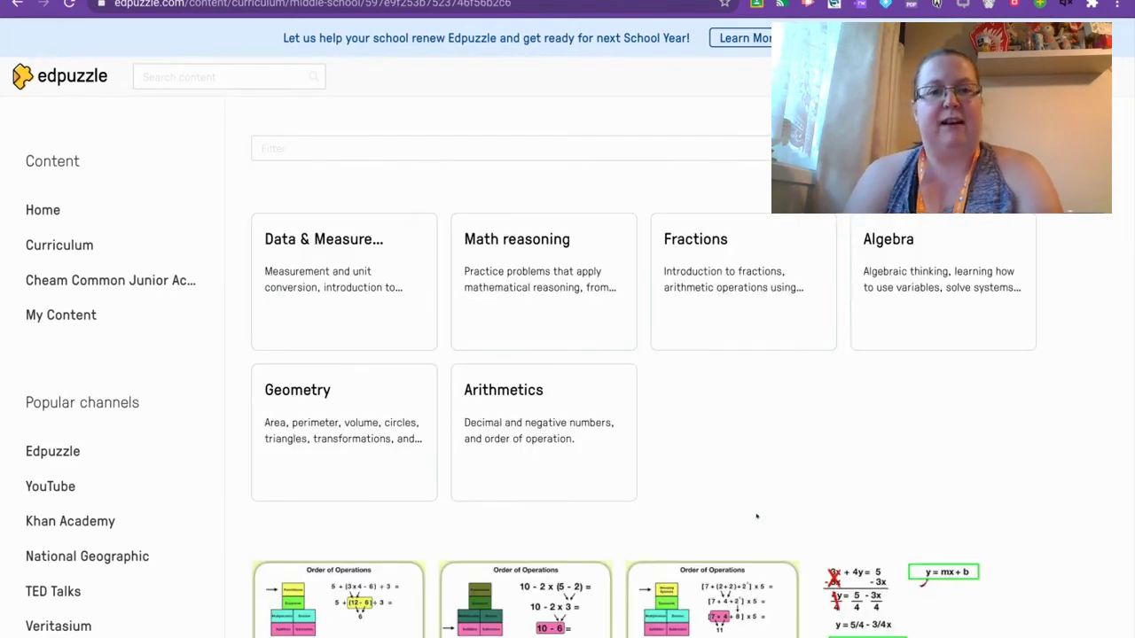
pyautogui.scroll(-2, 756, 515)
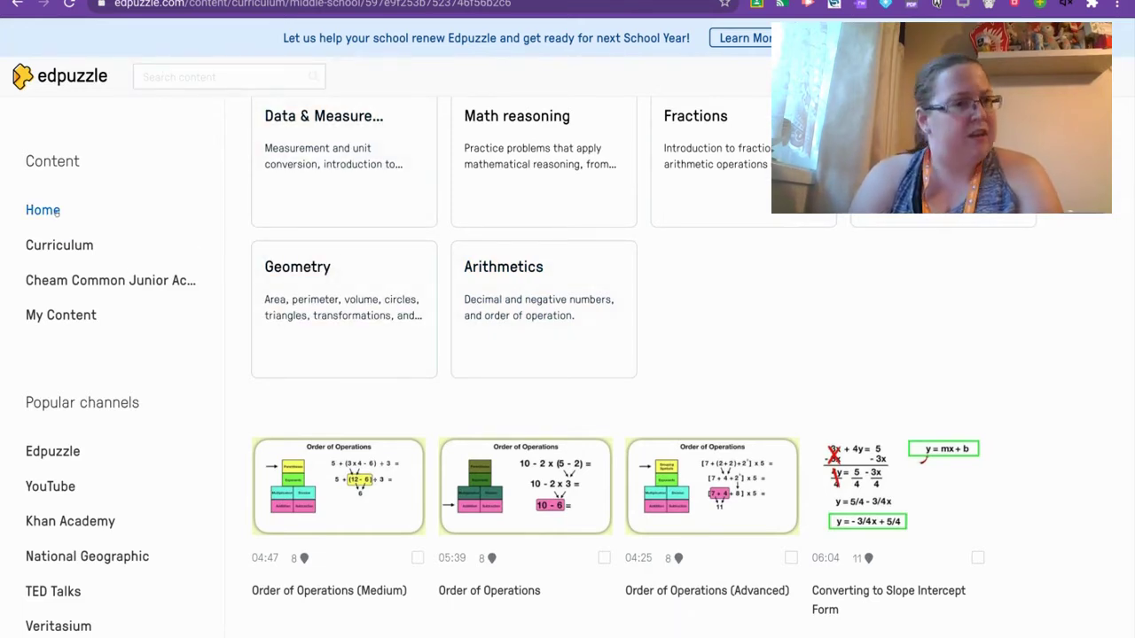
# - Open the Intro to fractions collection within the Fractions topic
pyautogui.click(85, 281)
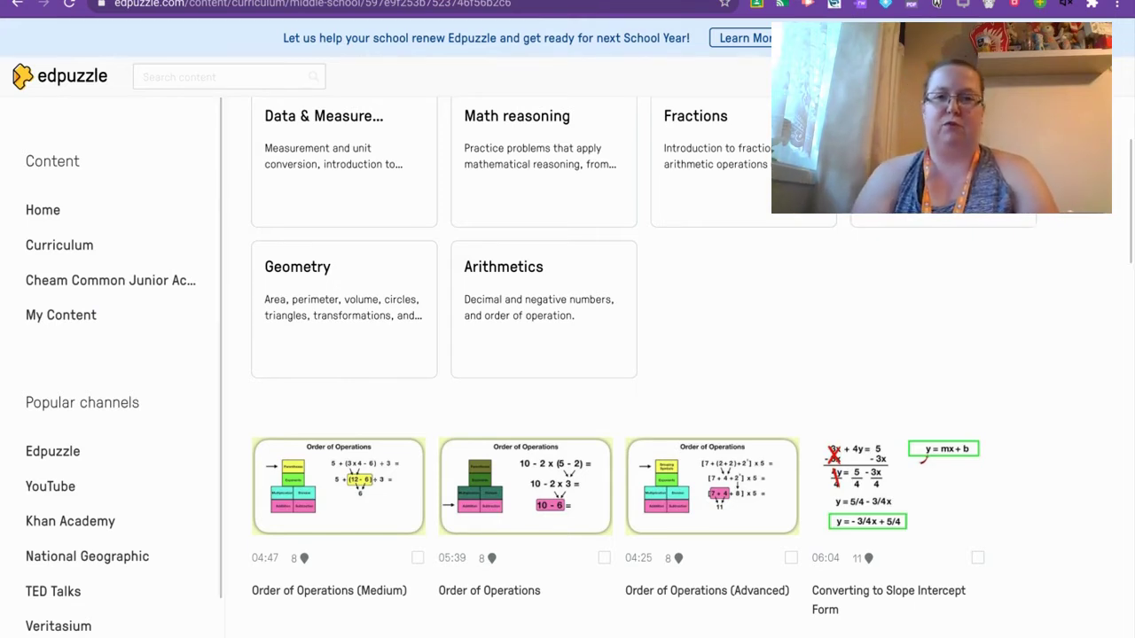
pyautogui.scroll(3, 731, 171)
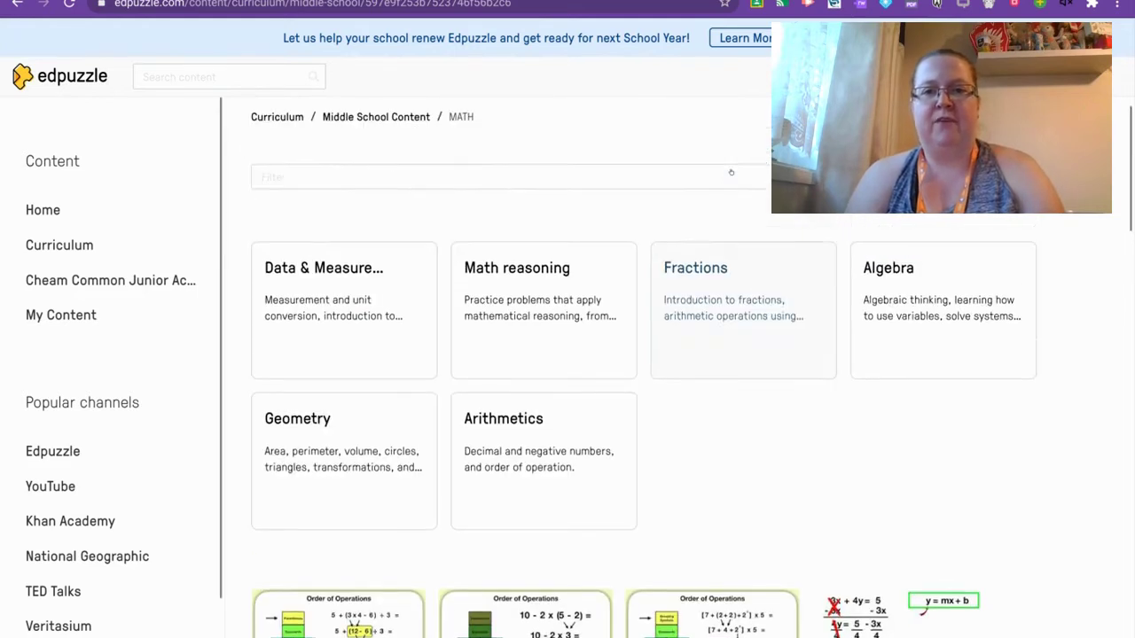
pyautogui.click(694, 262)
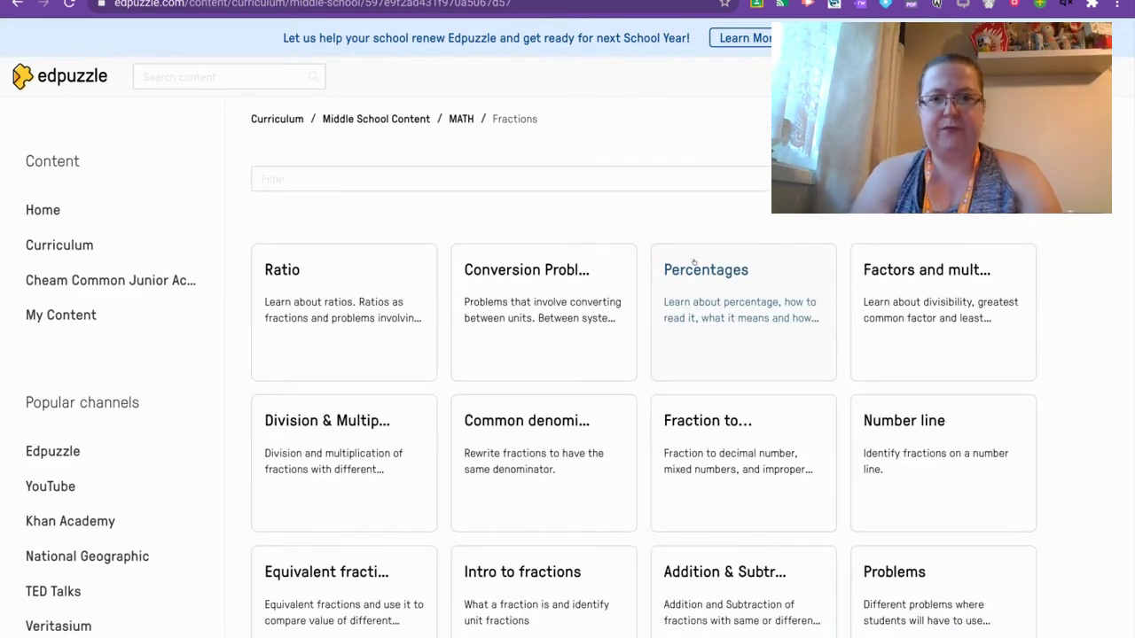
pyautogui.scroll(-1, 694, 262)
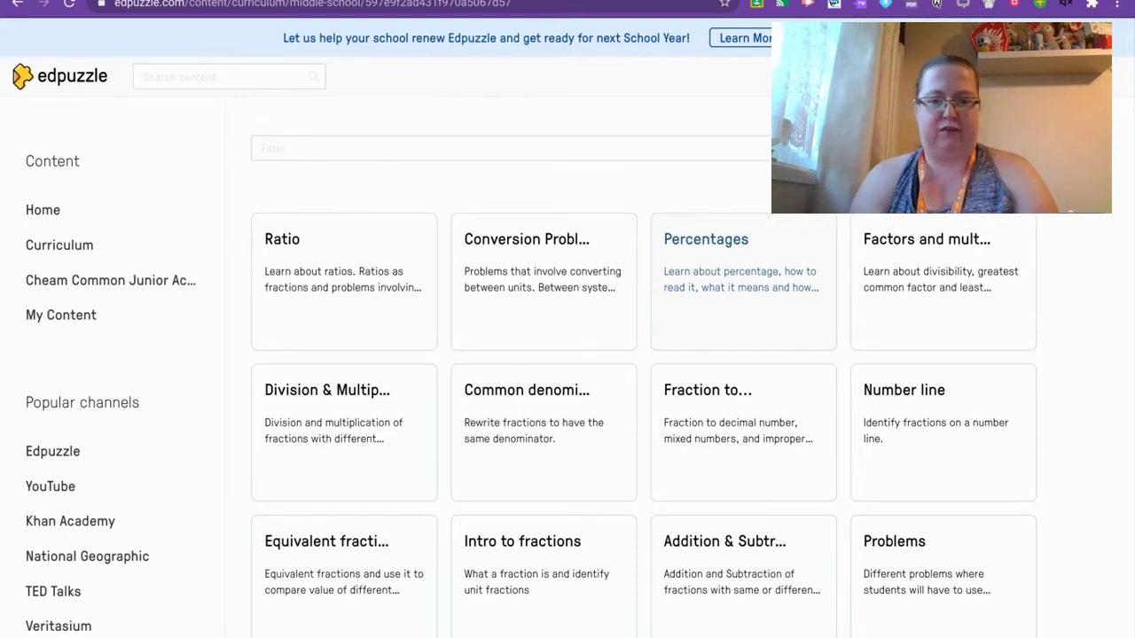
pyautogui.click(525, 608)
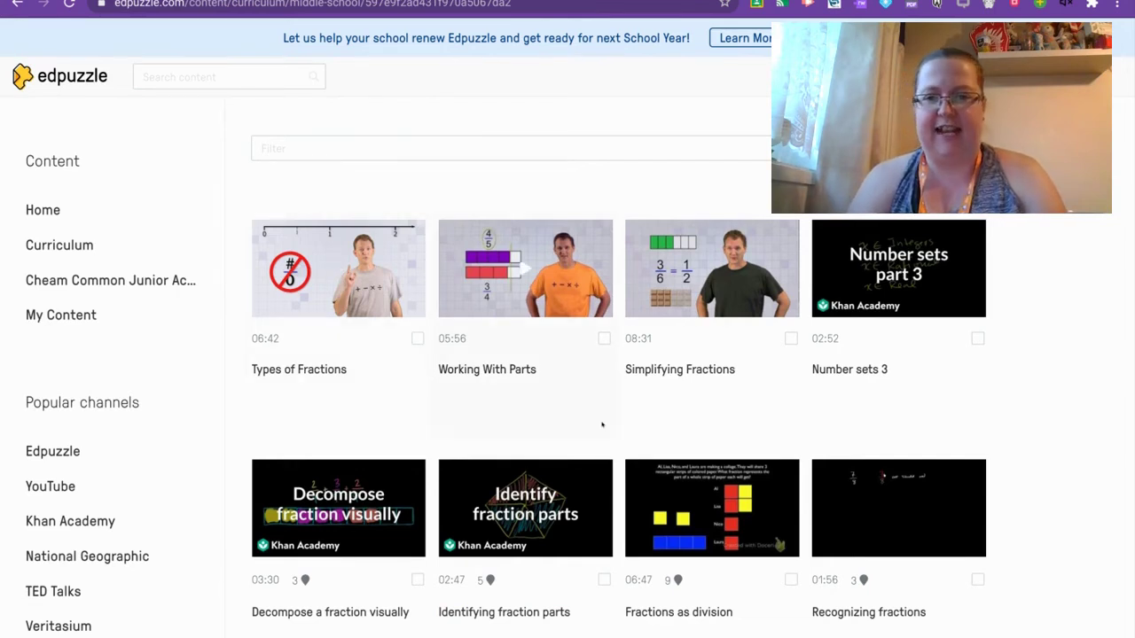
# - Examine the Intro to fractions videos, checking their titles, lengths and number of embedded questions
pyautogui.scroll(-1, 514, 401)
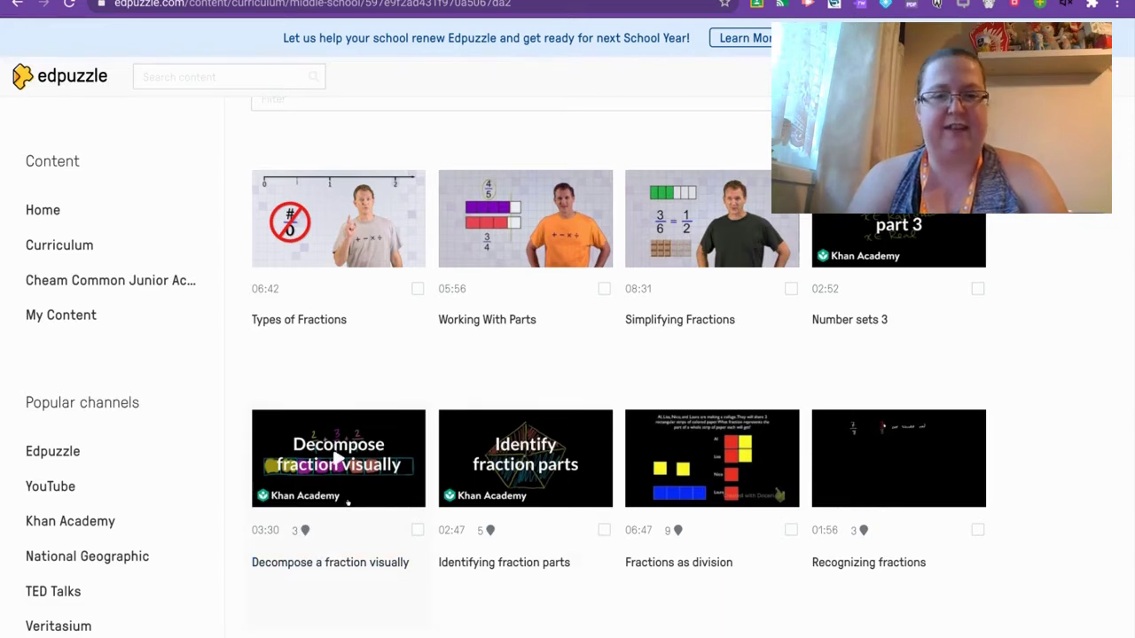
pyautogui.scroll(-1, 348, 502)
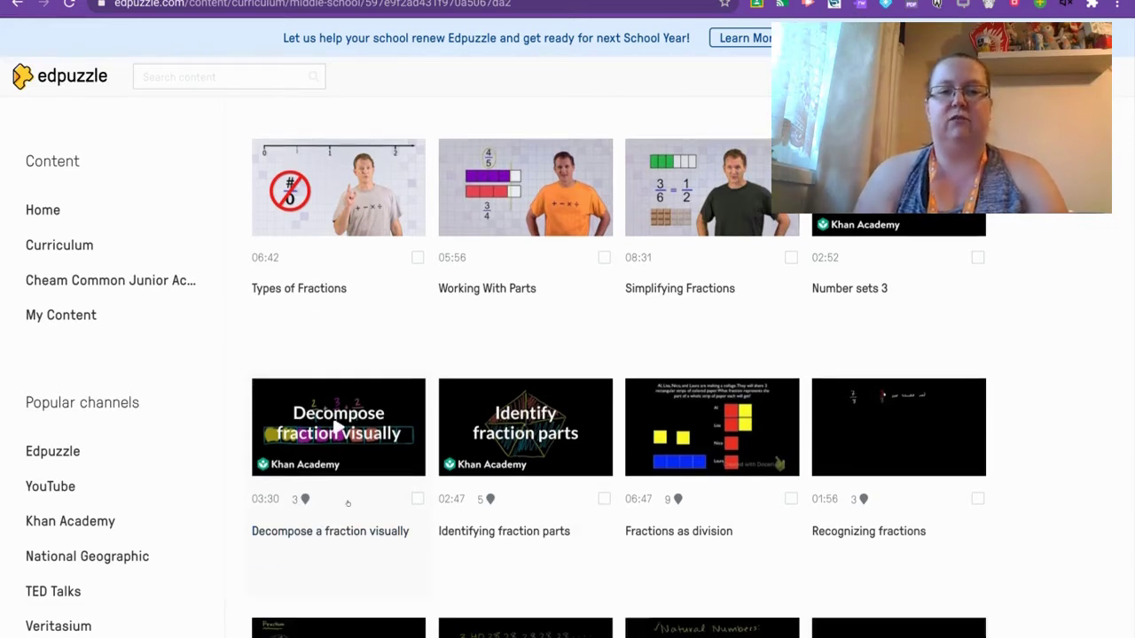
pyautogui.moveTo(305, 500)
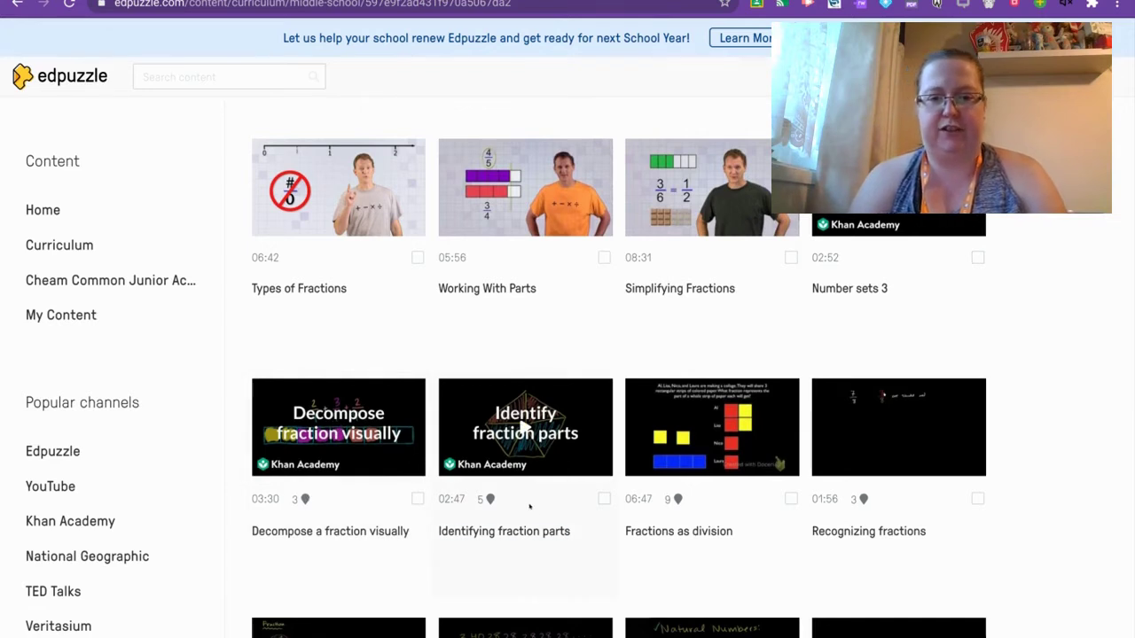
pyautogui.scroll(-2, 529, 501)
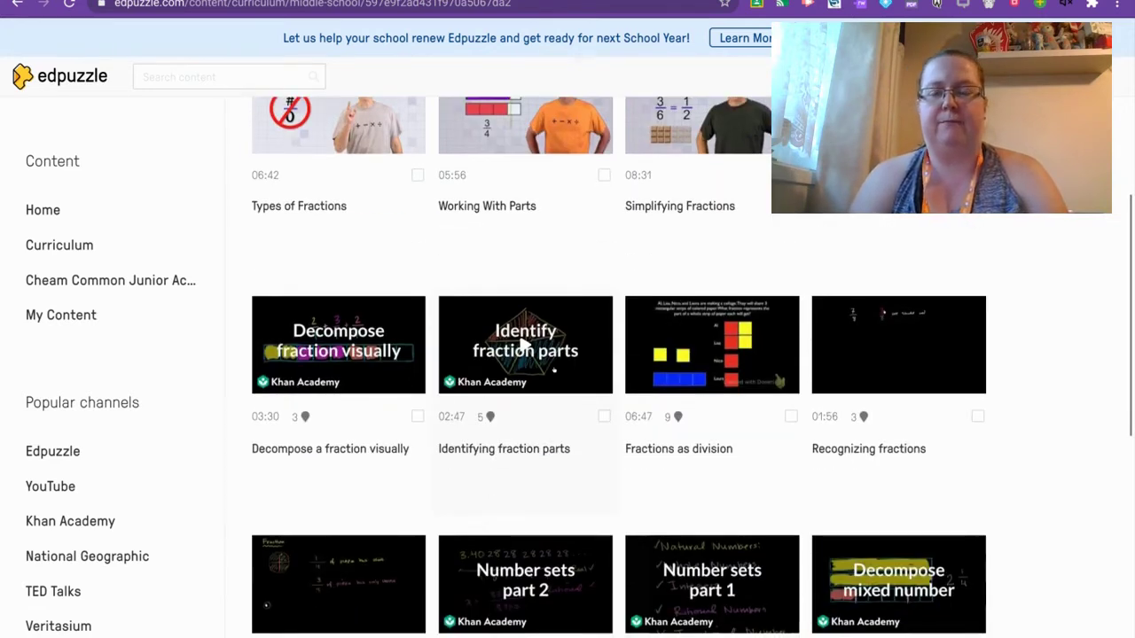
pyautogui.scroll(3, 552, 369)
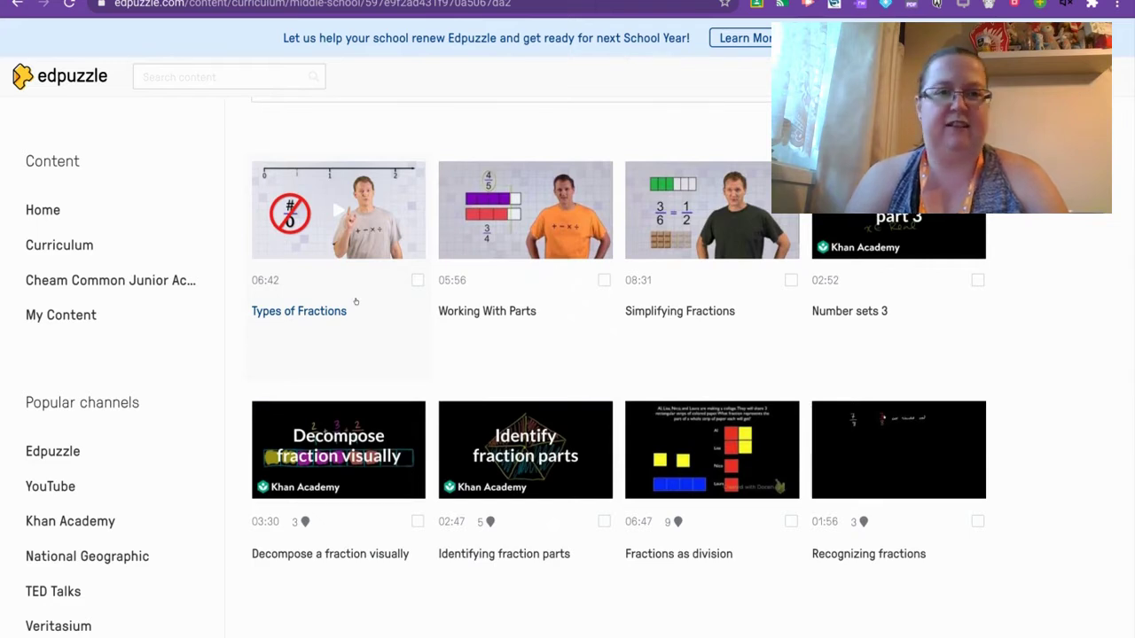
pyautogui.scroll(-5, 355, 301)
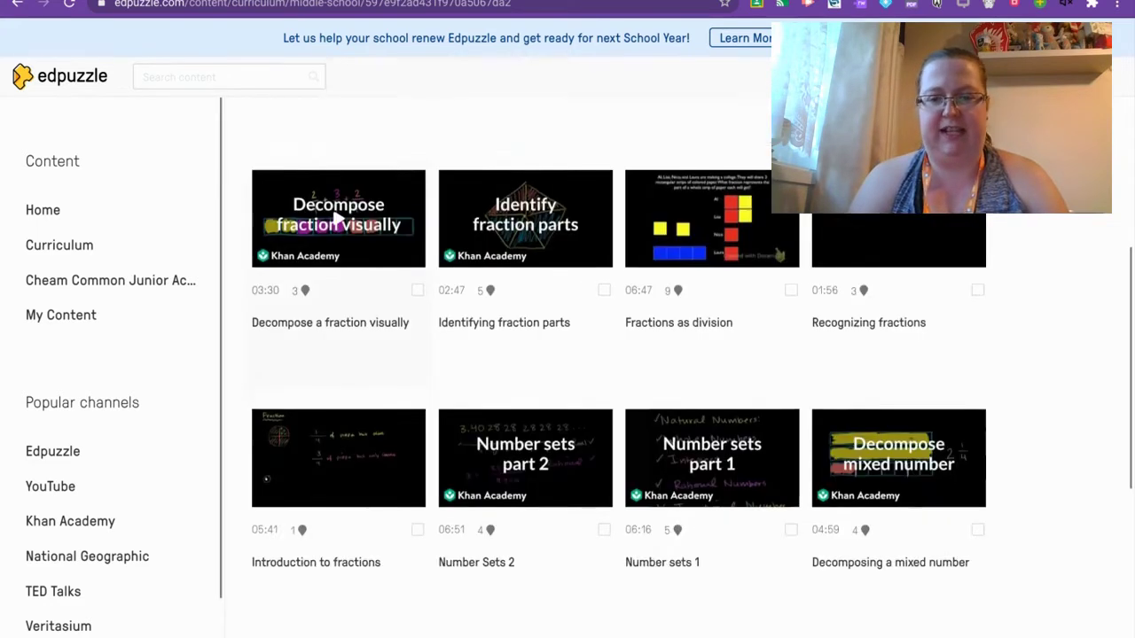
pyautogui.scroll(-1, 789, 449)
pyautogui.scroll(-2, 789, 449)
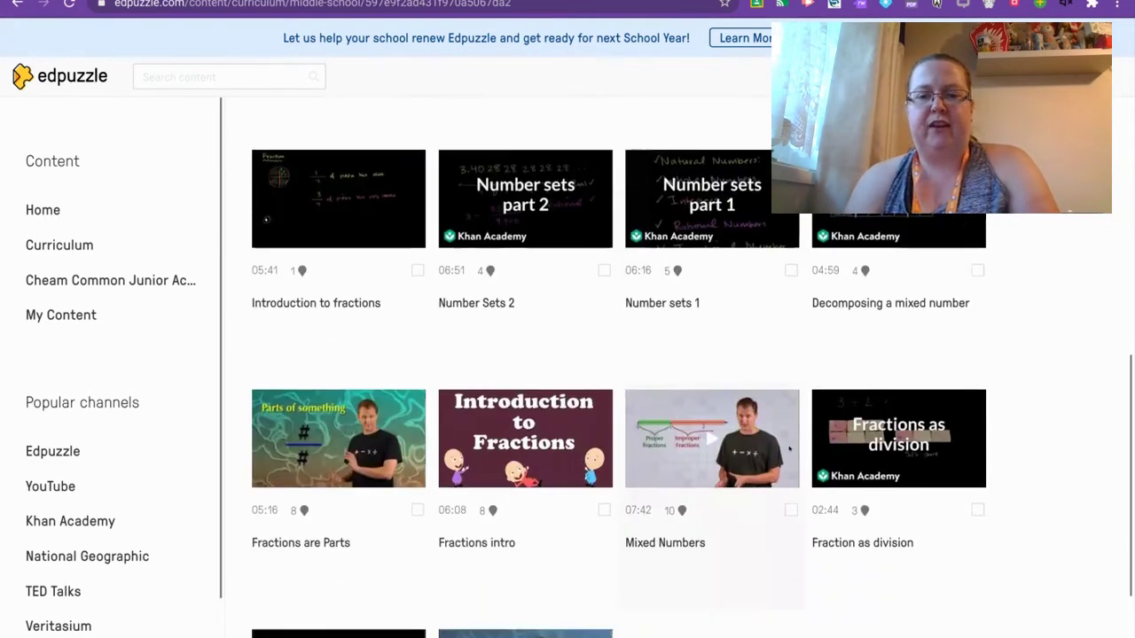
pyautogui.scroll(-2, 789, 446)
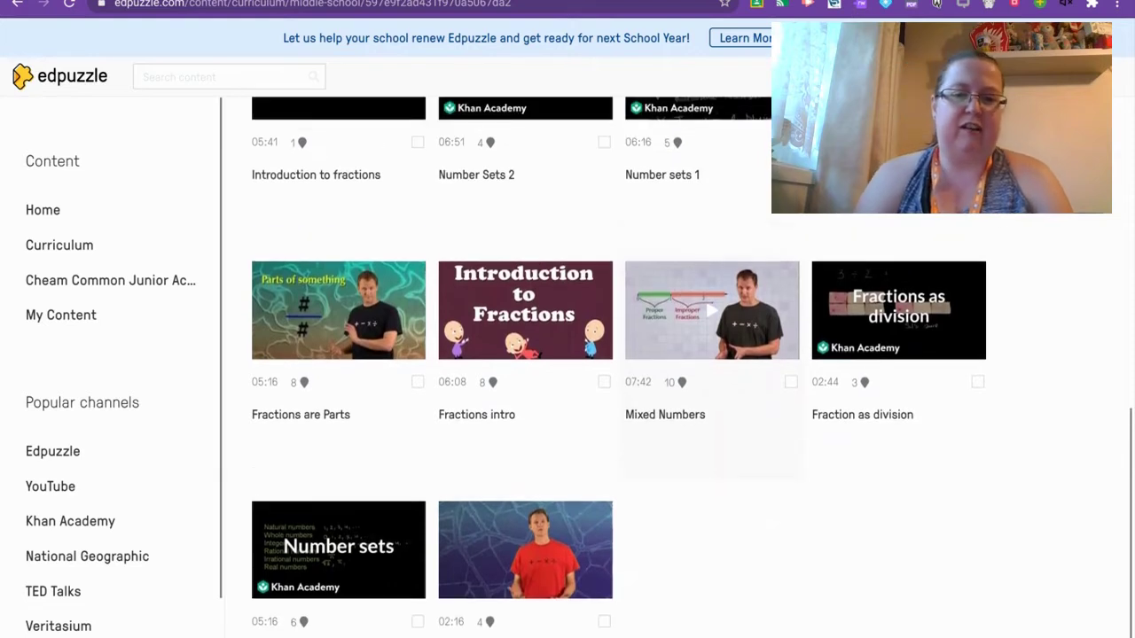
pyautogui.scroll(3, 712, 486)
pyautogui.scroll(2, 712, 485)
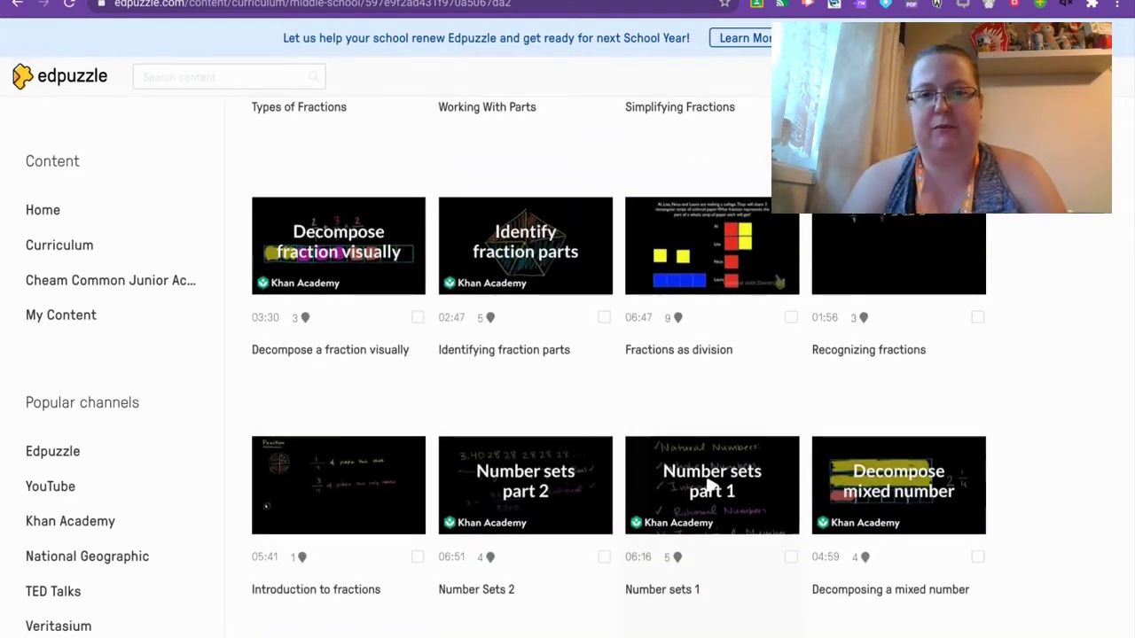
pyautogui.scroll(1, 712, 486)
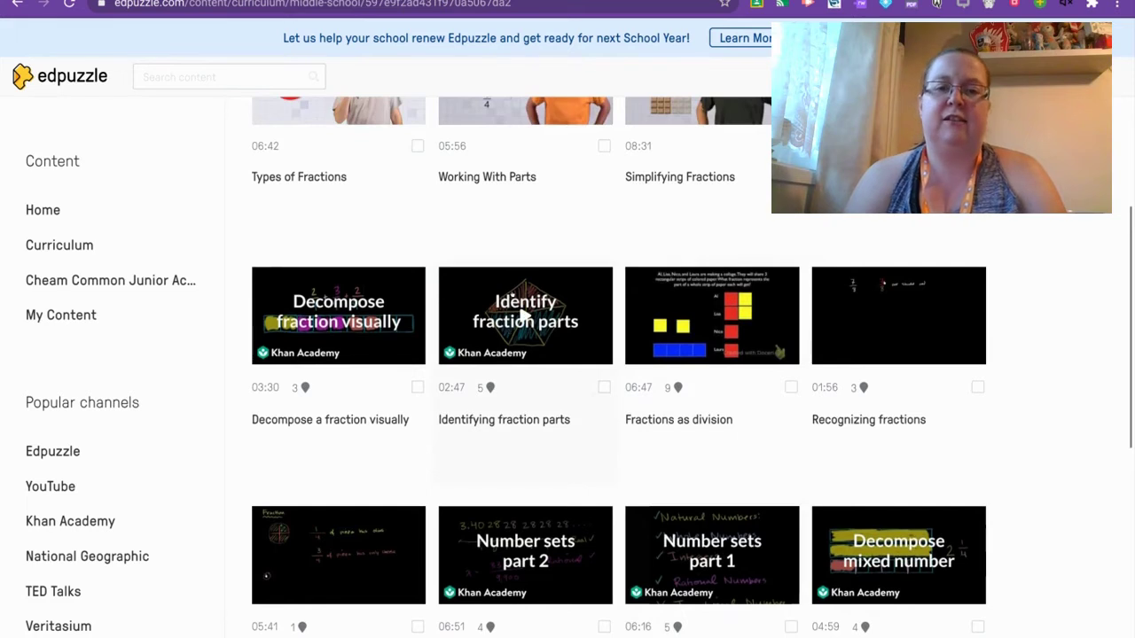
# - Play the Identifying fraction parts video and submit "A pentagon is a 5 sided shape." as the answer to its first question
pyautogui.click(512, 295)
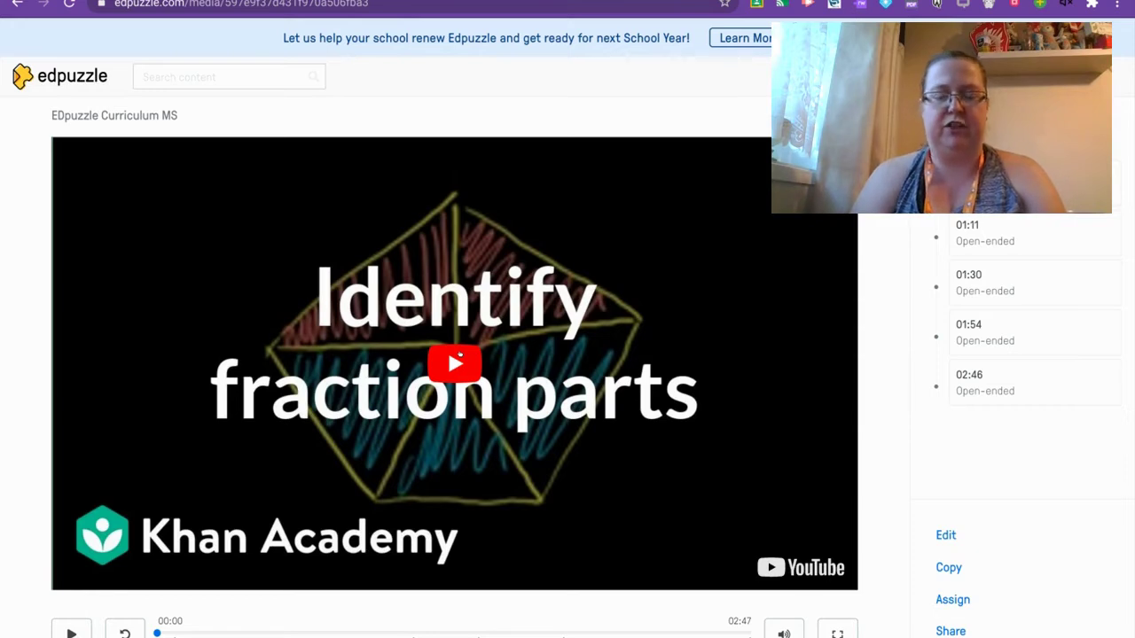
pyautogui.click(459, 354)
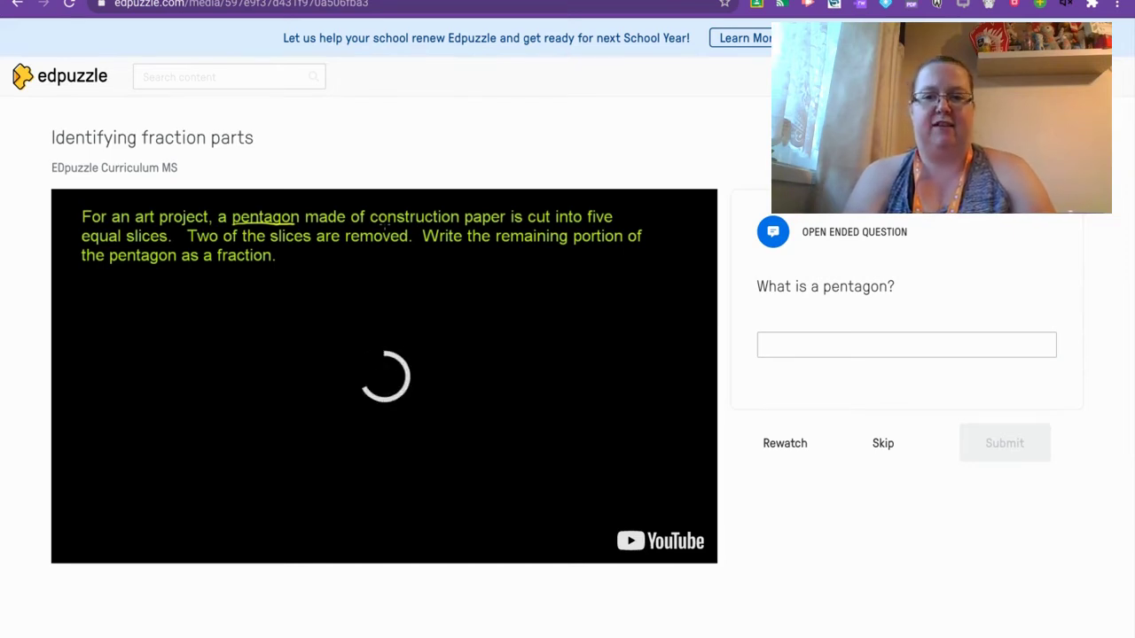
pyautogui.click(813, 341)
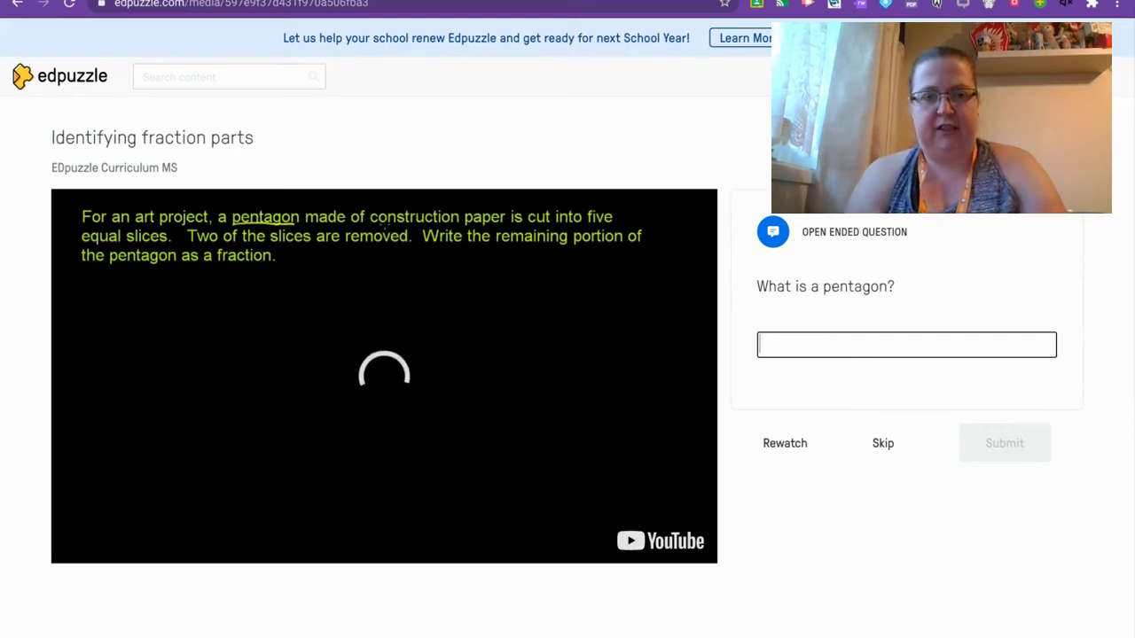
pyautogui.write('A')
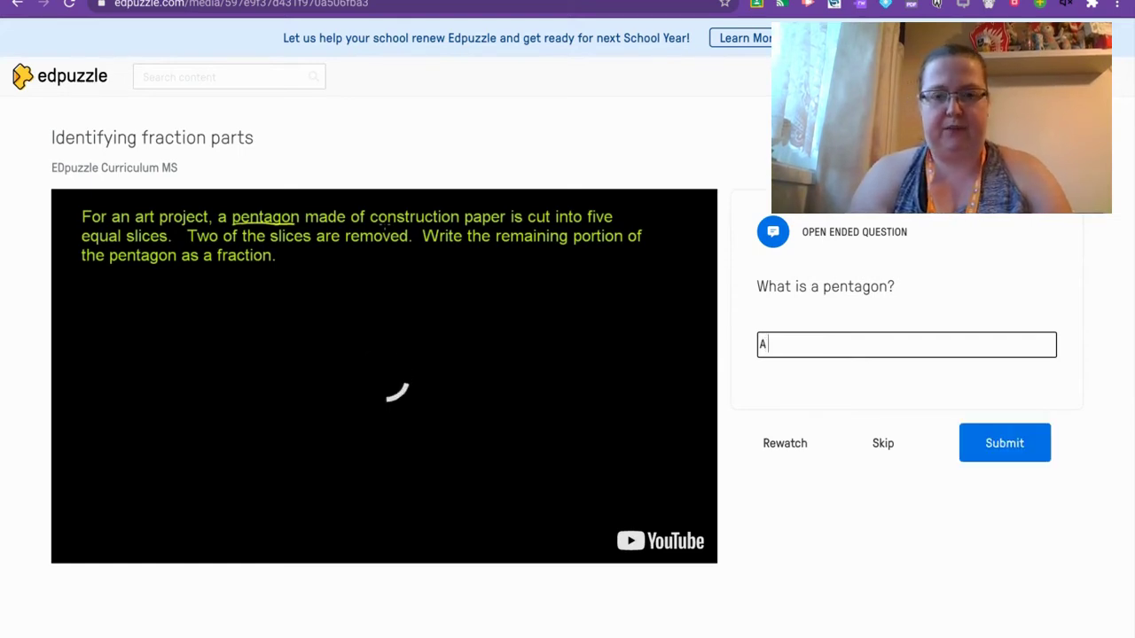
pyautogui.write(' pentago')
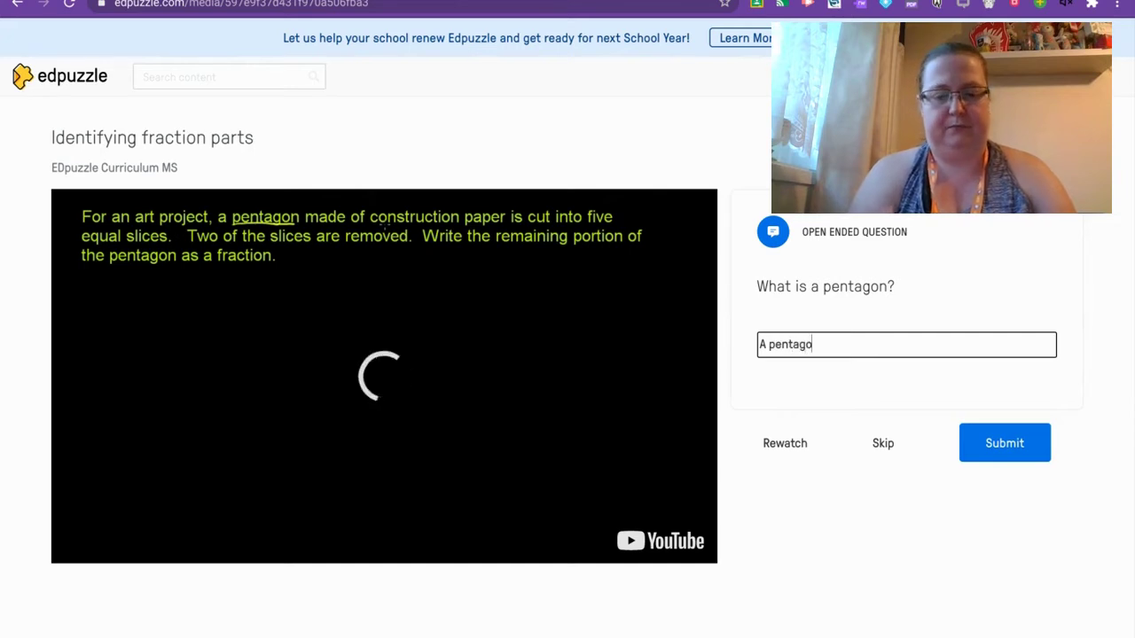
pyautogui.write('n is a 5 sided ')
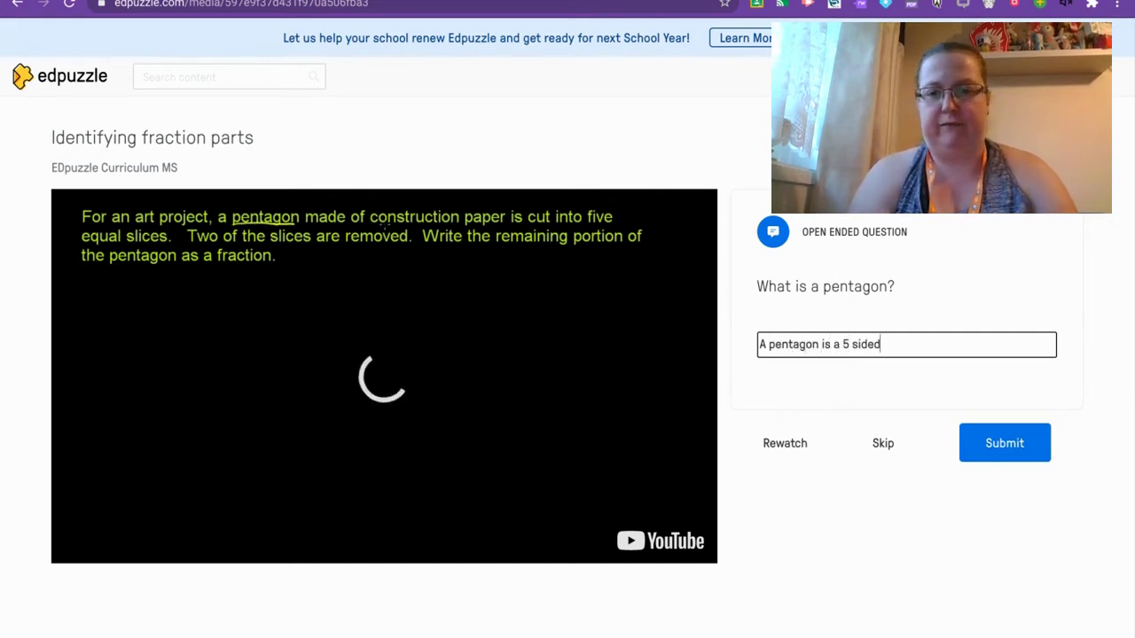
pyautogui.write('shape.')
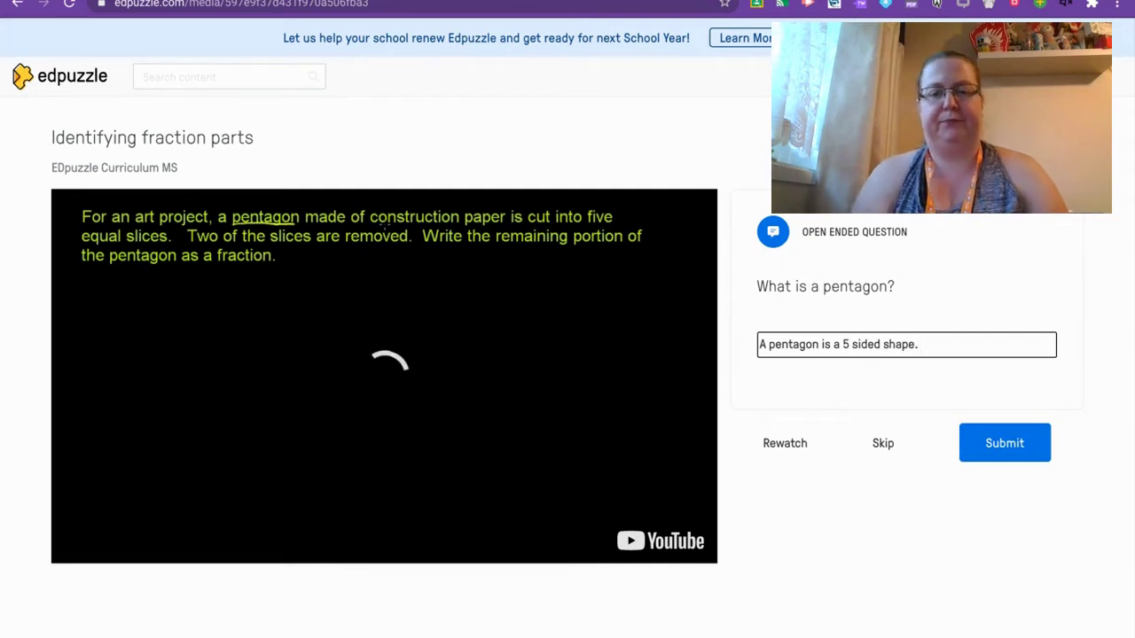
pyautogui.click(966, 432)
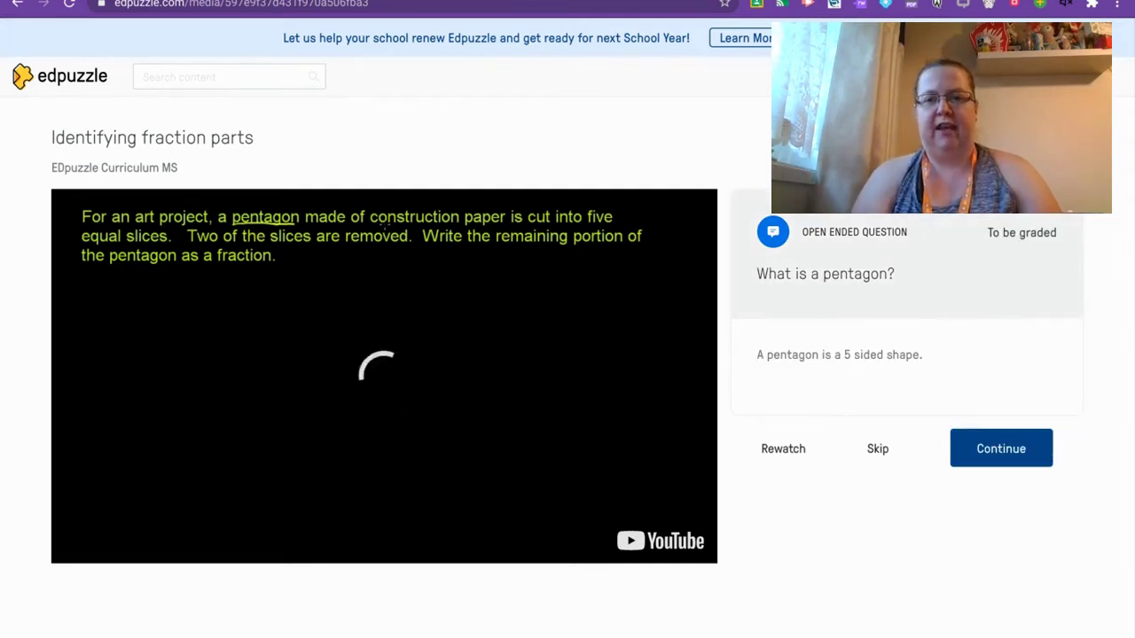
pyautogui.click(975, 436)
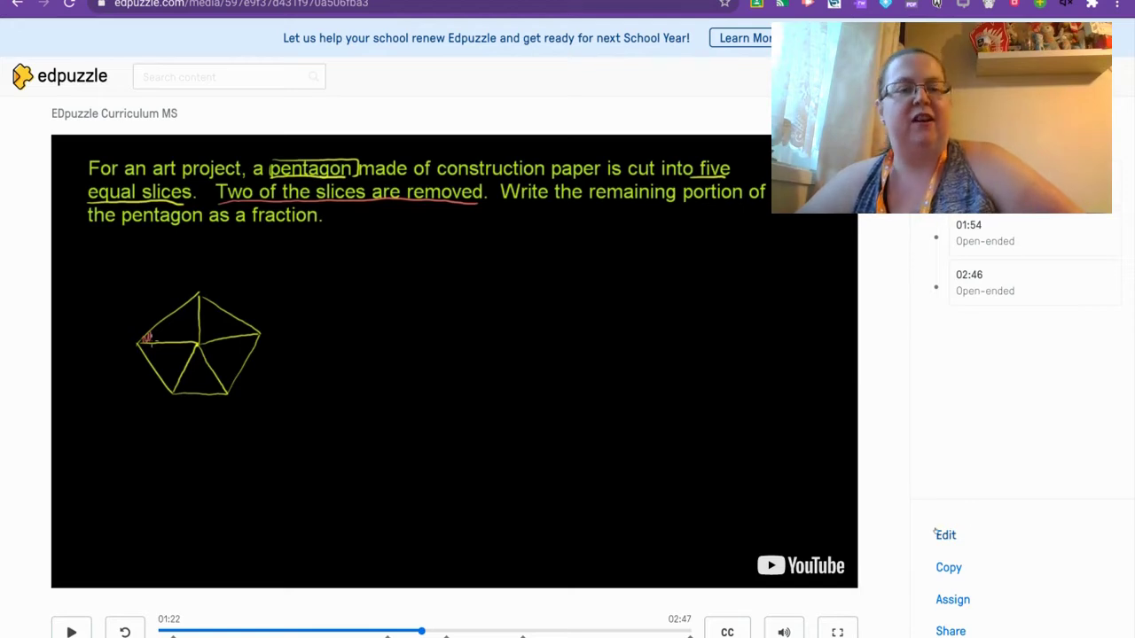
# - Edit the Identifying fraction parts video and cut its ending so it stops at about 02:30, deleting the question in that section
pyautogui.click(941, 534)
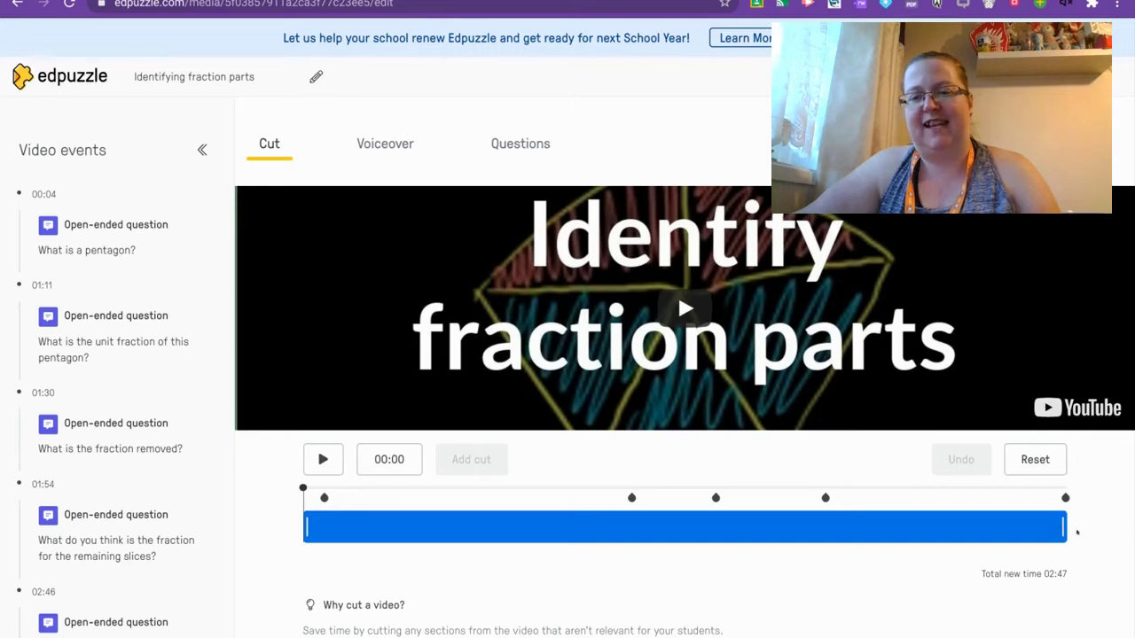
pyautogui.click(1006, 527)
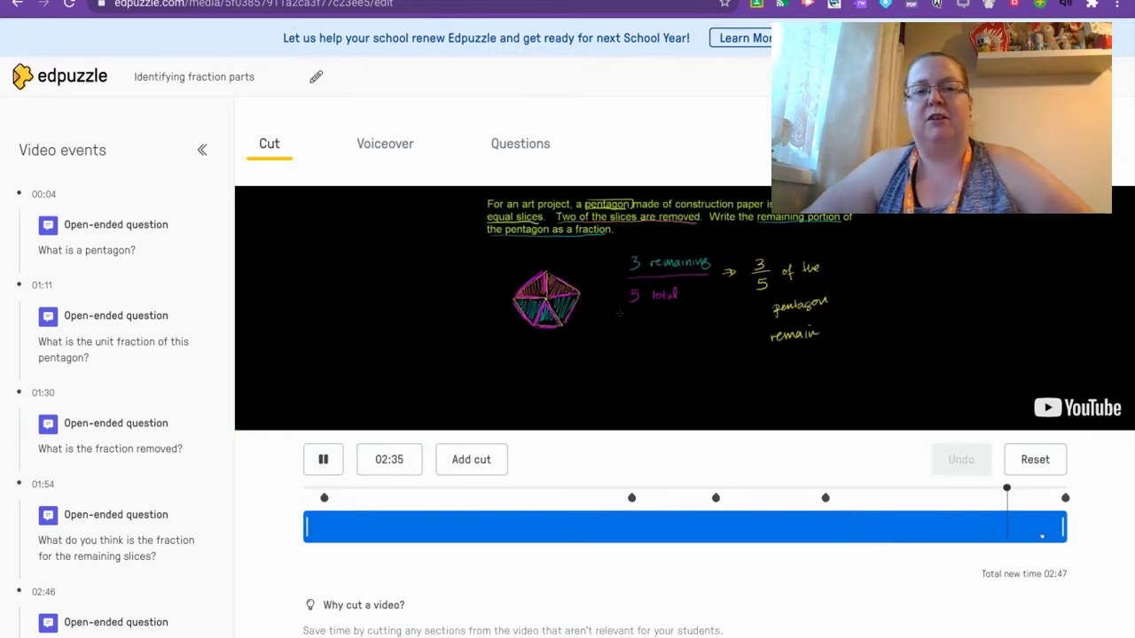
pyautogui.moveTo(1066, 529); pyautogui.dragTo(989, 529)
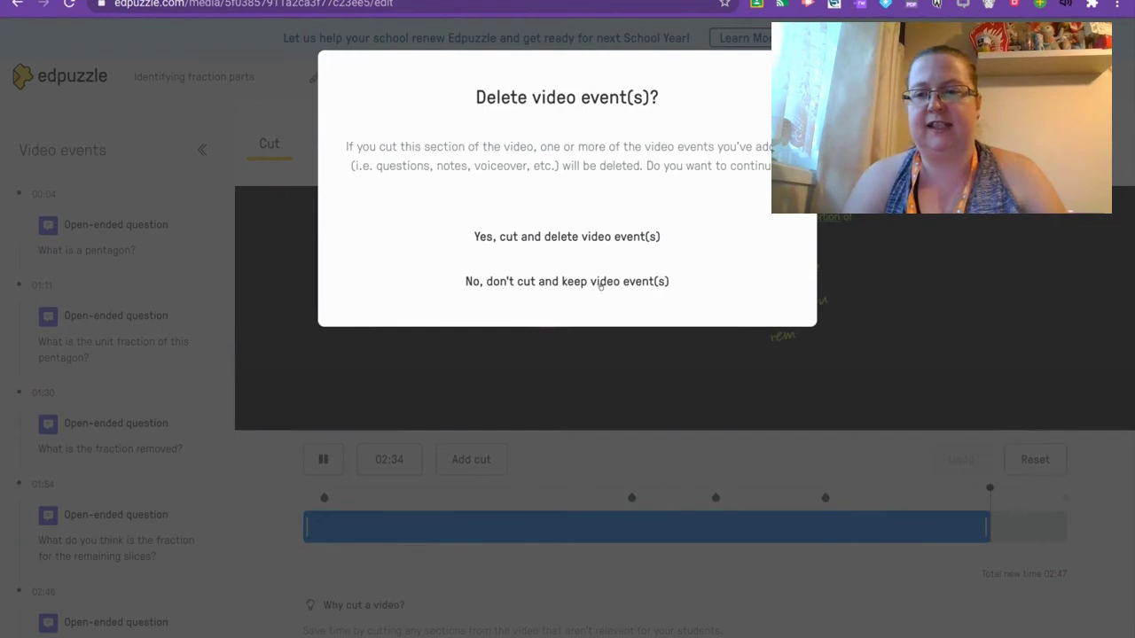
pyautogui.click(525, 237)
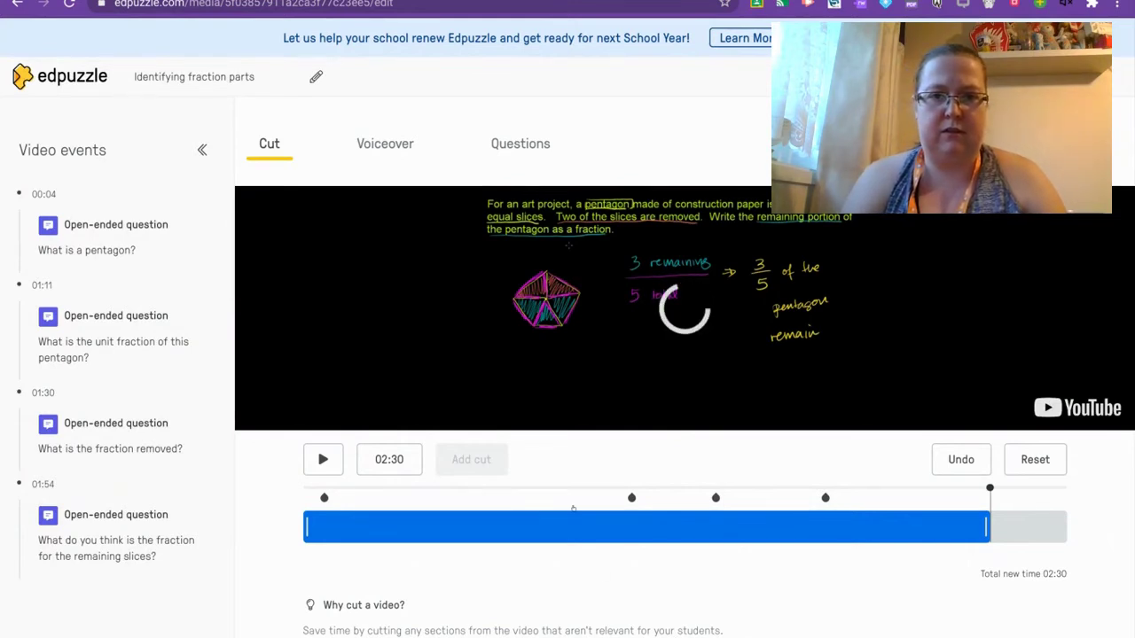
# - Record a voiceover of about 13 seconds from the beginning of the video and play the recording back
pyautogui.click(383, 142)
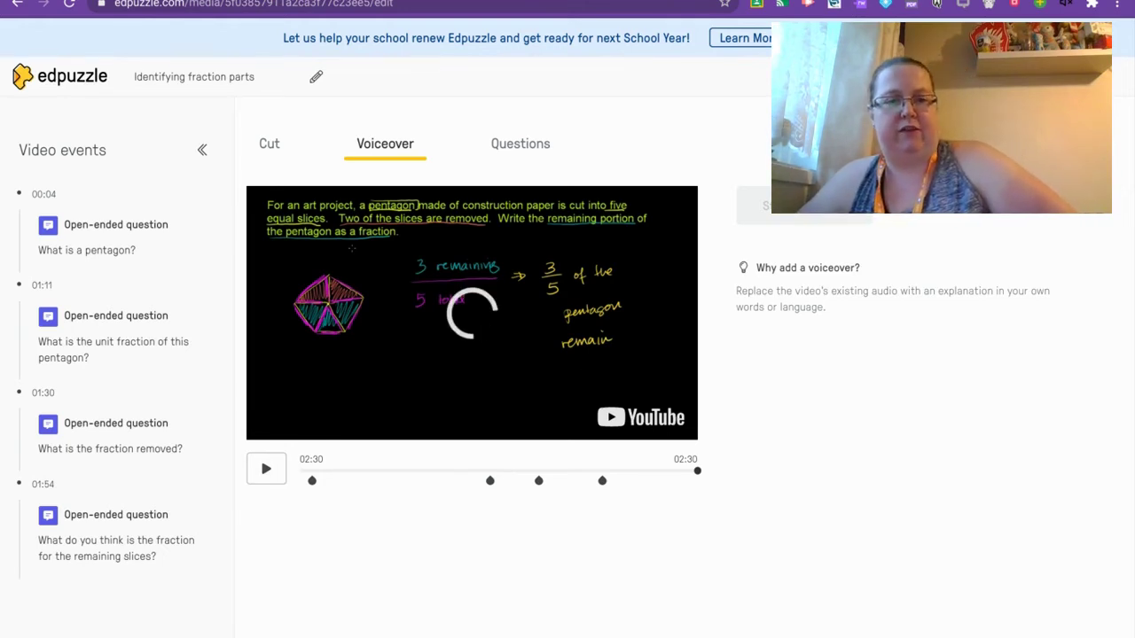
pyautogui.click(266, 470)
pyautogui.click(271, 475)
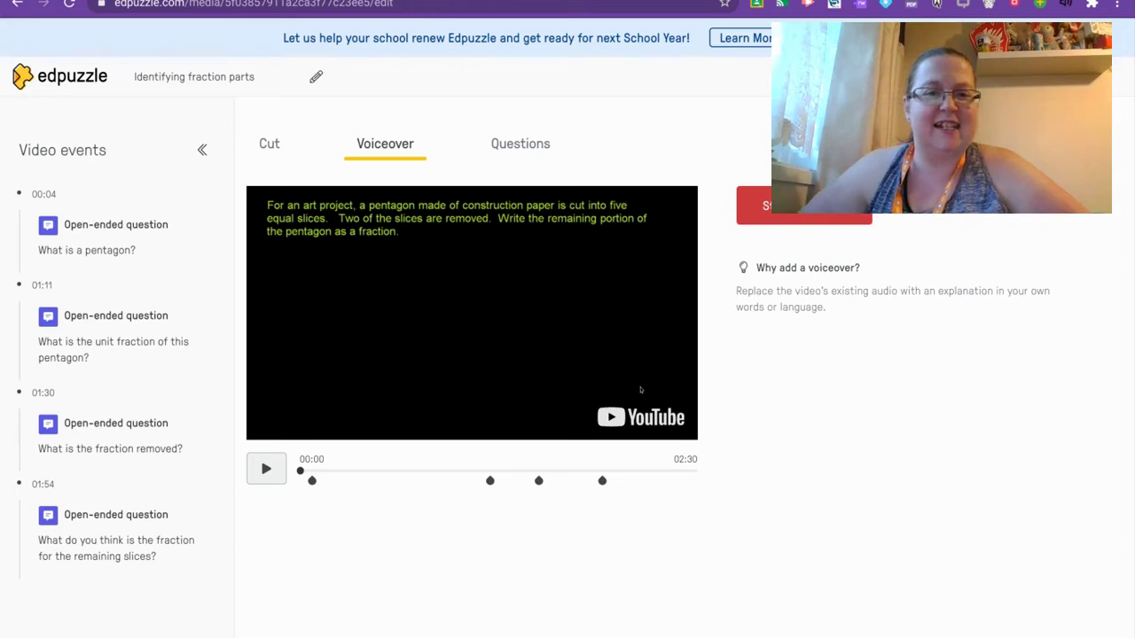
pyautogui.click(803, 206)
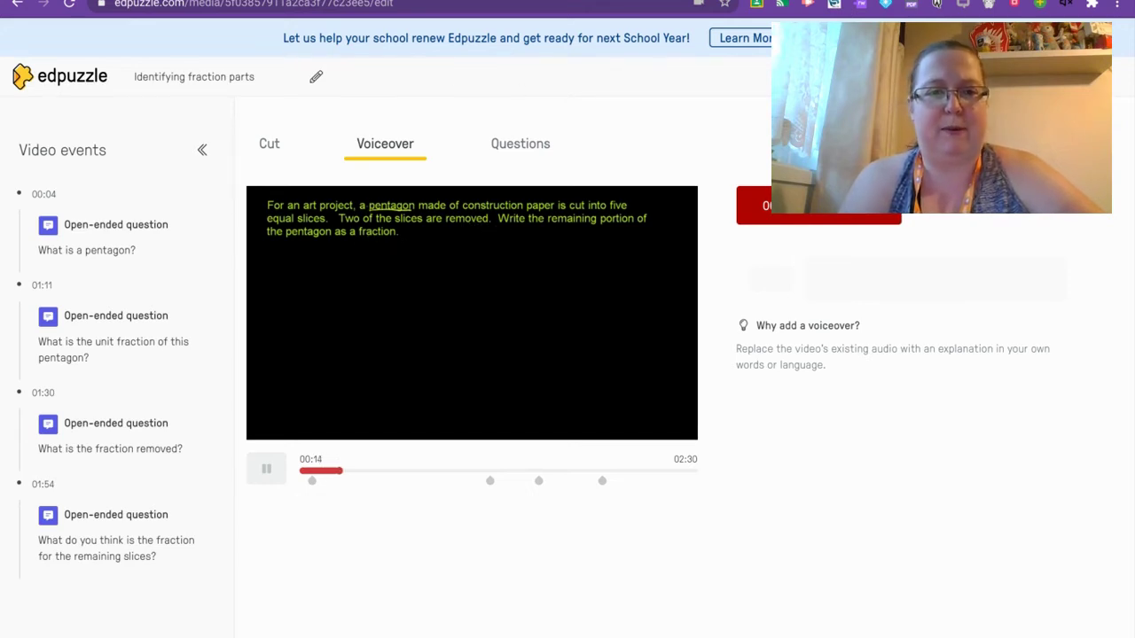
pyautogui.click(818, 205)
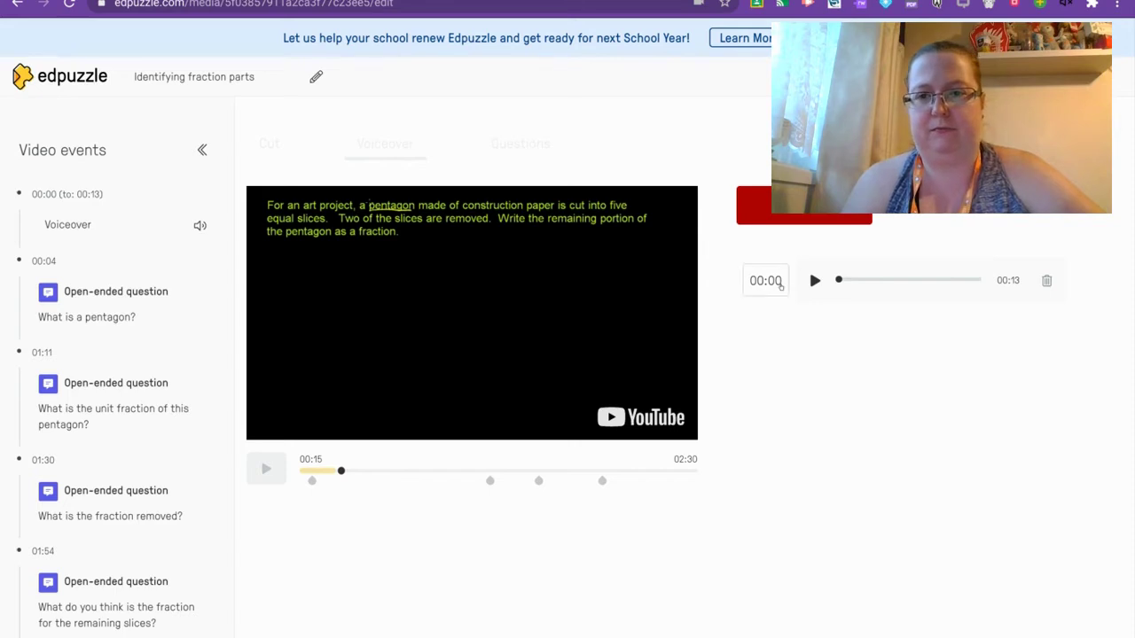
pyautogui.click(814, 281)
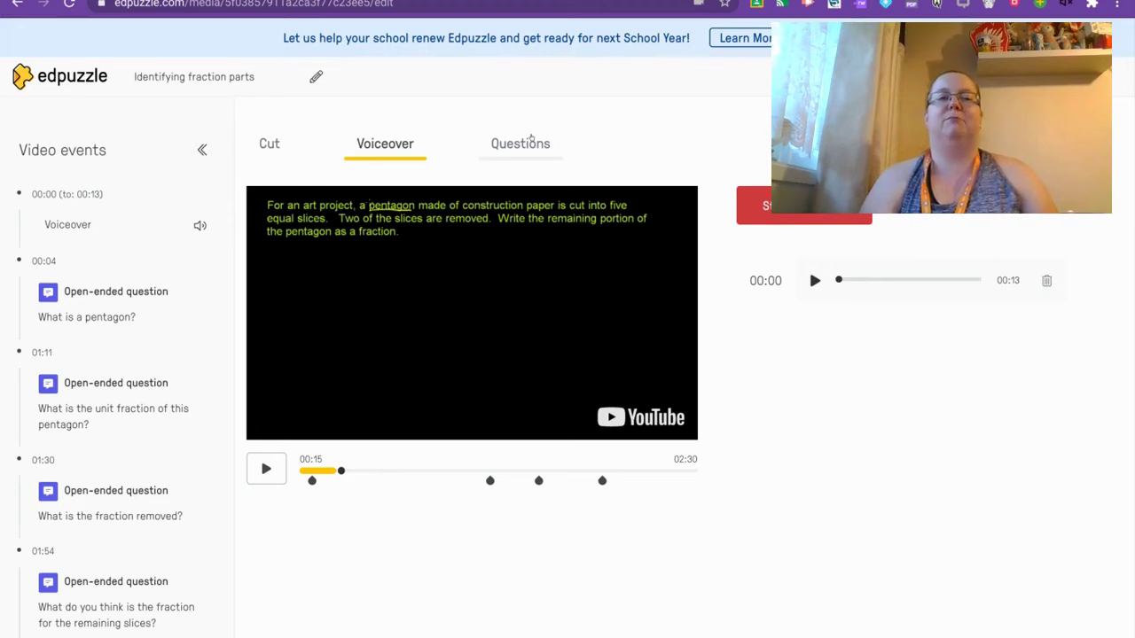
# - Delete the open-ended question "What is a pentagon?" at 00:04 from the video's questions
pyautogui.click(529, 142)
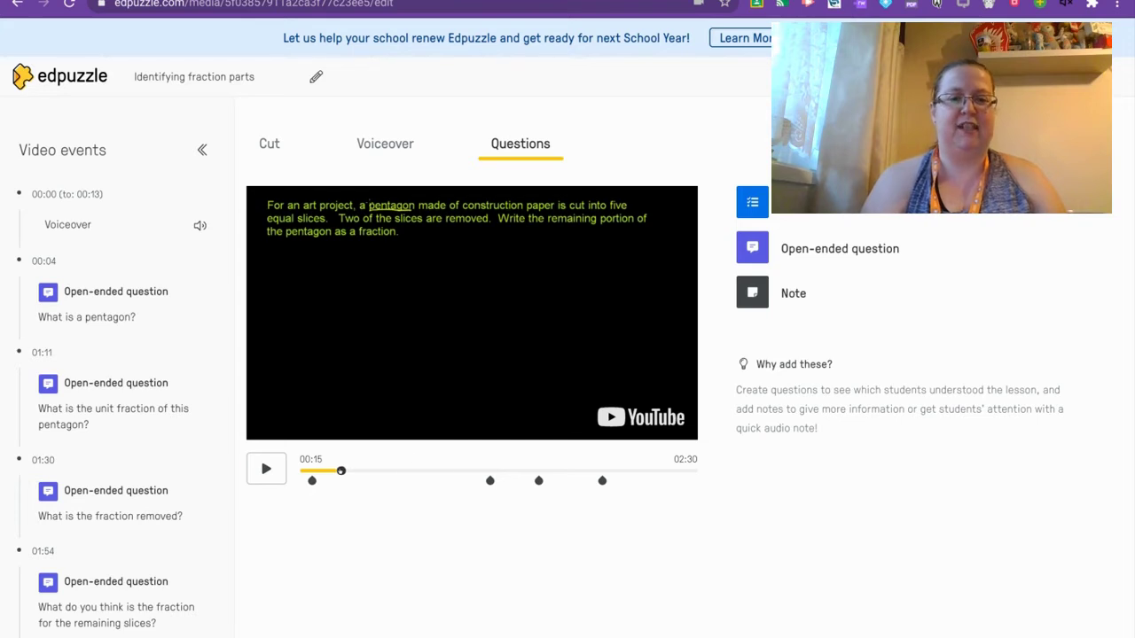
pyautogui.moveTo(340, 470); pyautogui.dragTo(295, 468)
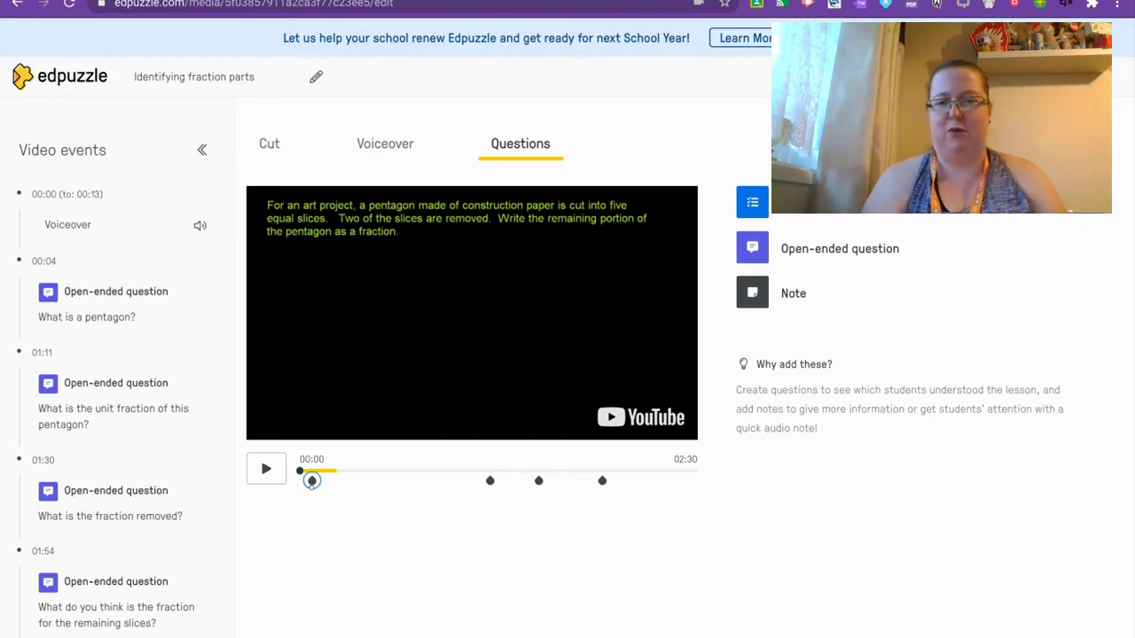
pyautogui.click(91, 299)
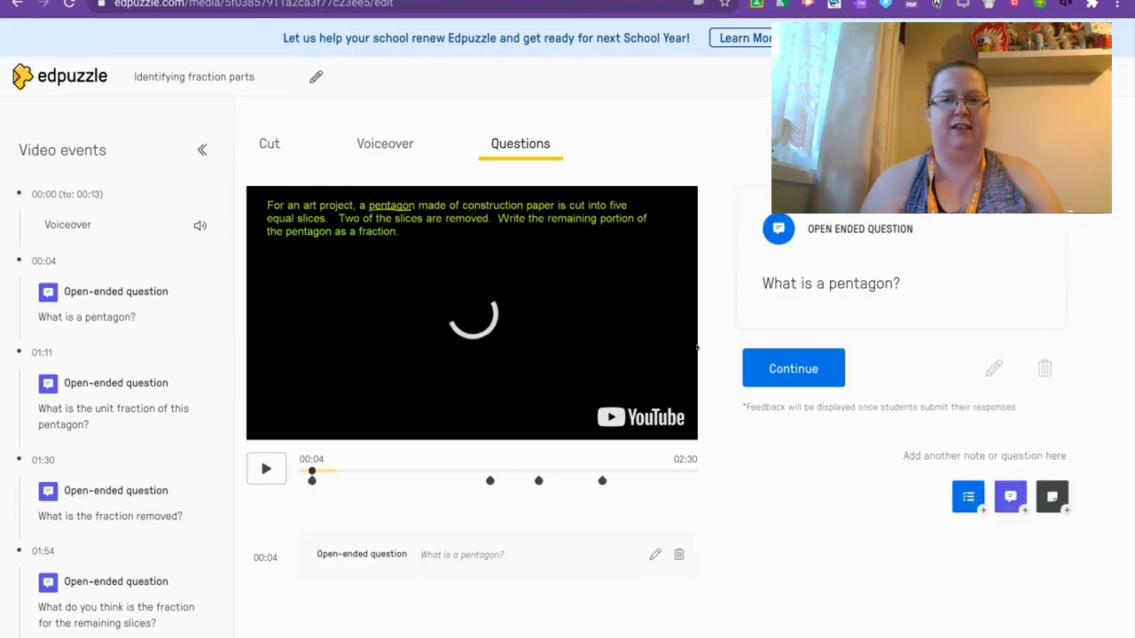
pyautogui.click(1048, 372)
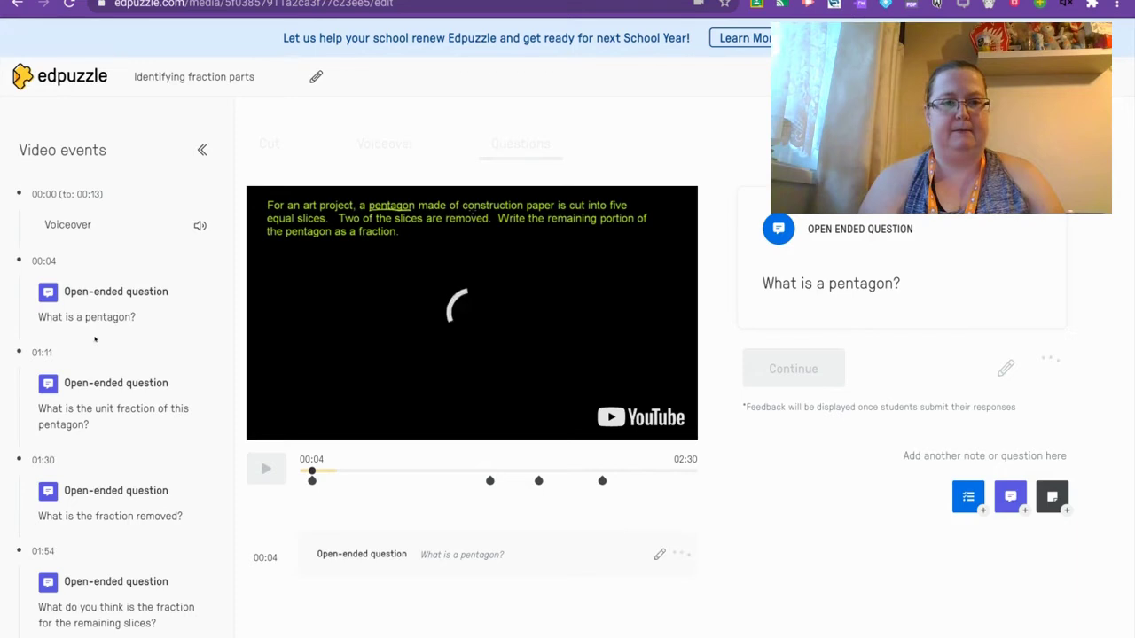
pyautogui.click(264, 468)
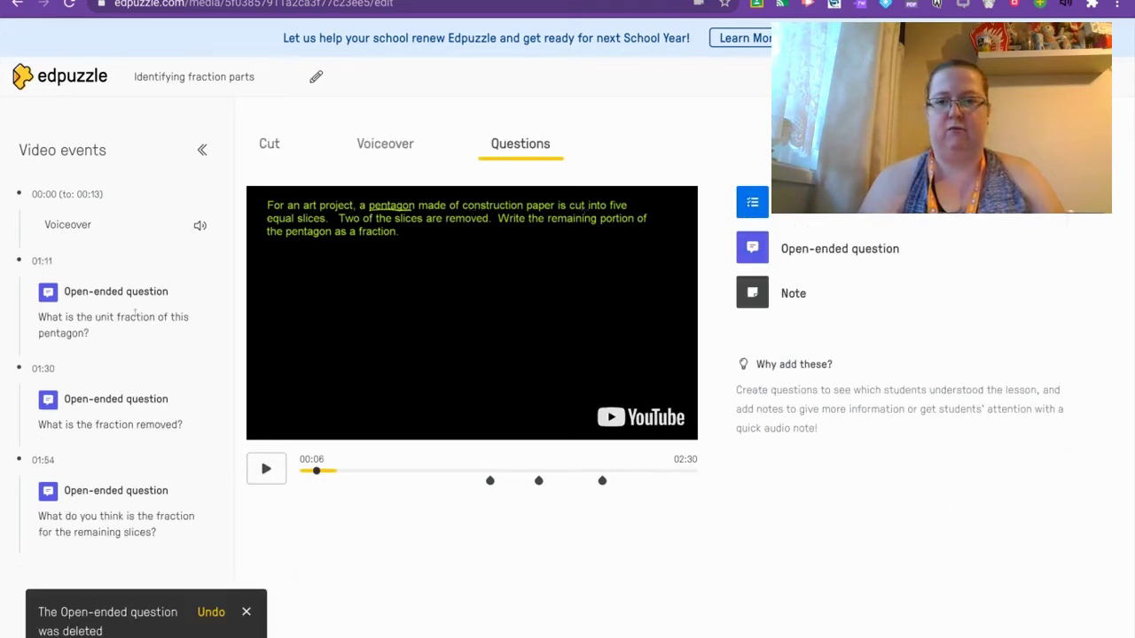
# - Delete the remaining open-ended questions at 01:11, 01:30 and 01:54
pyautogui.click(126, 300)
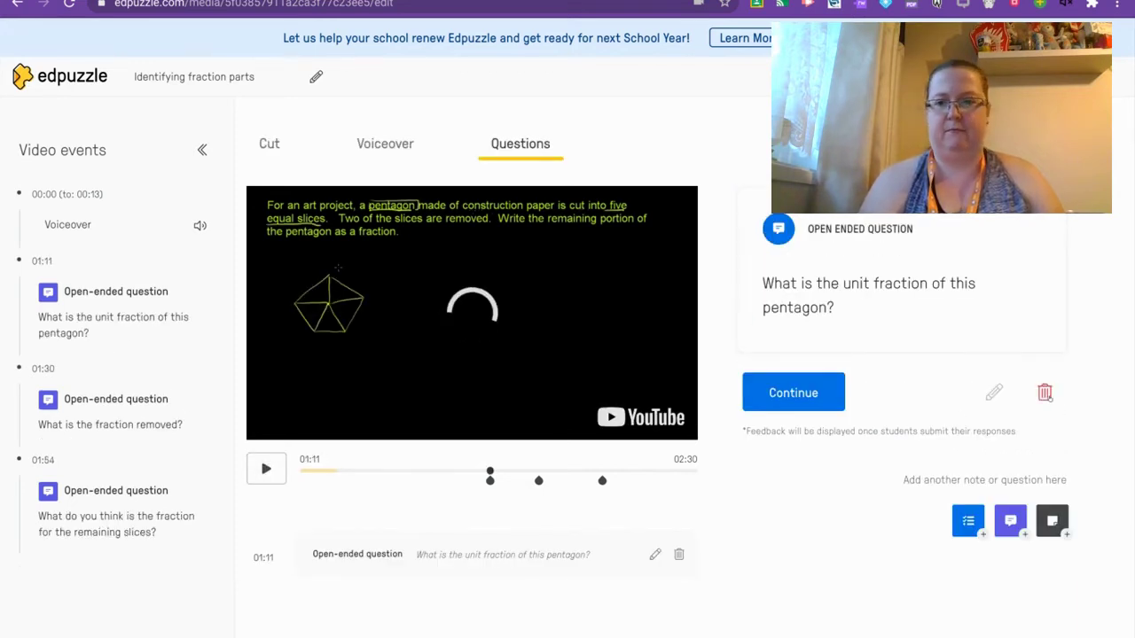
pyautogui.click(1049, 399)
pyautogui.click(104, 290)
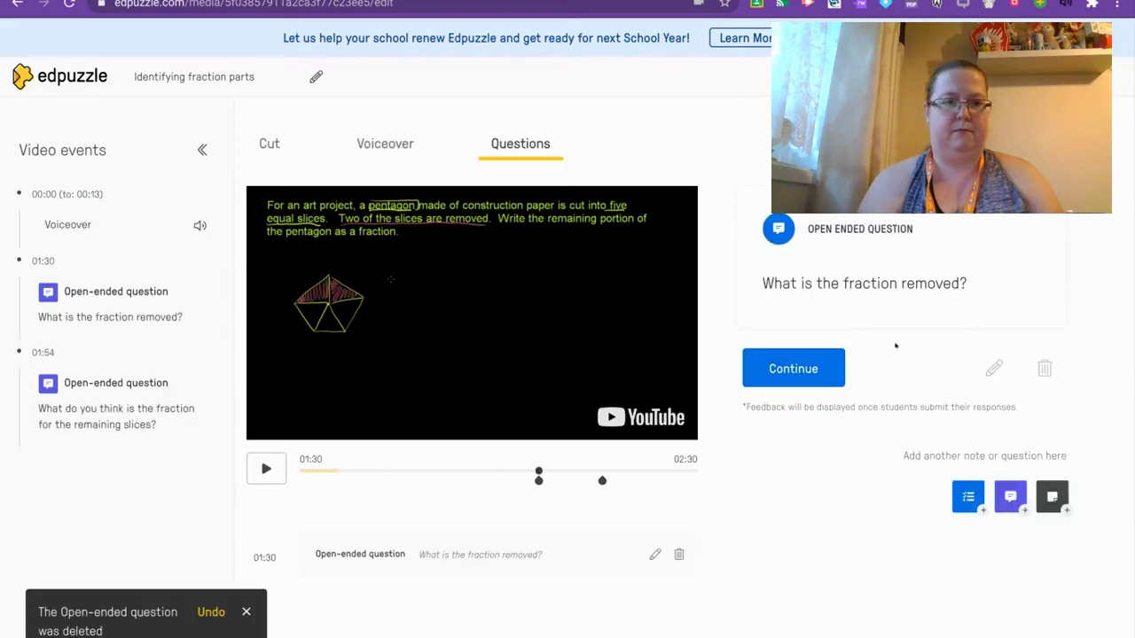
pyautogui.click(1042, 368)
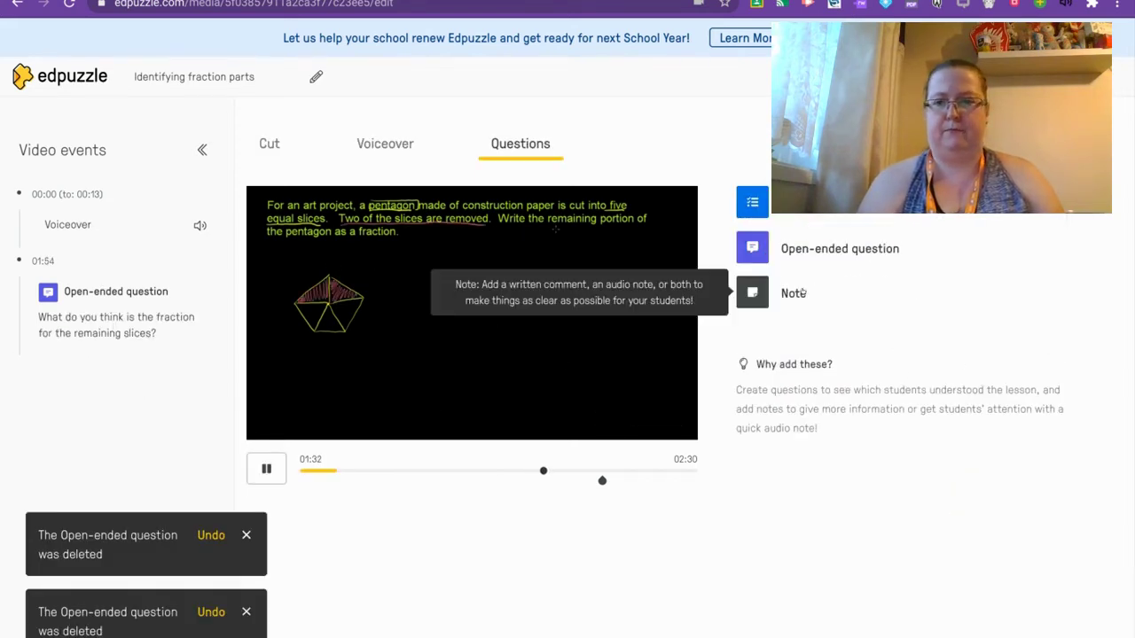
pyautogui.click(128, 297)
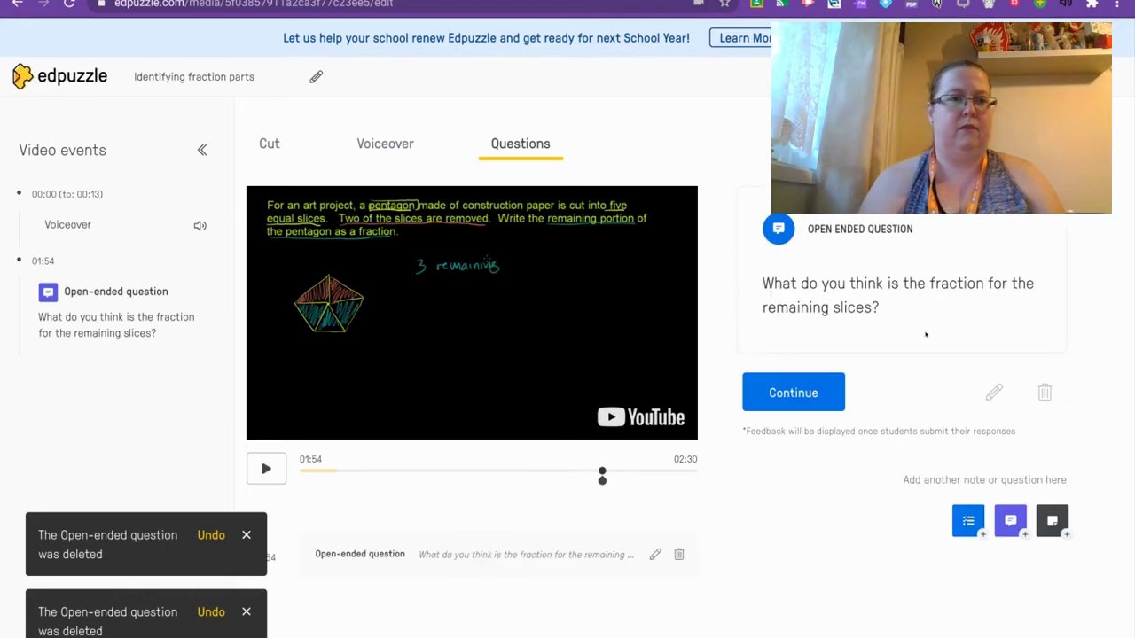
pyautogui.click(1044, 391)
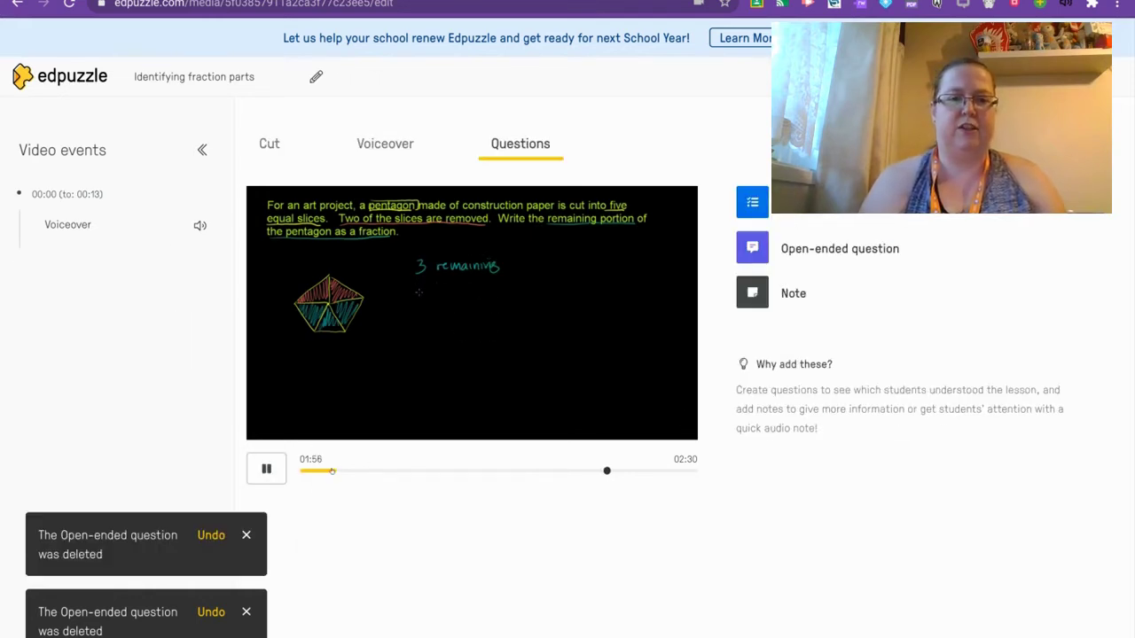
# - Return the video to its beginning, play it and pause at 00:07
pyautogui.moveTo(332, 471); pyautogui.dragTo(279, 476)
pyautogui.click(275, 473)
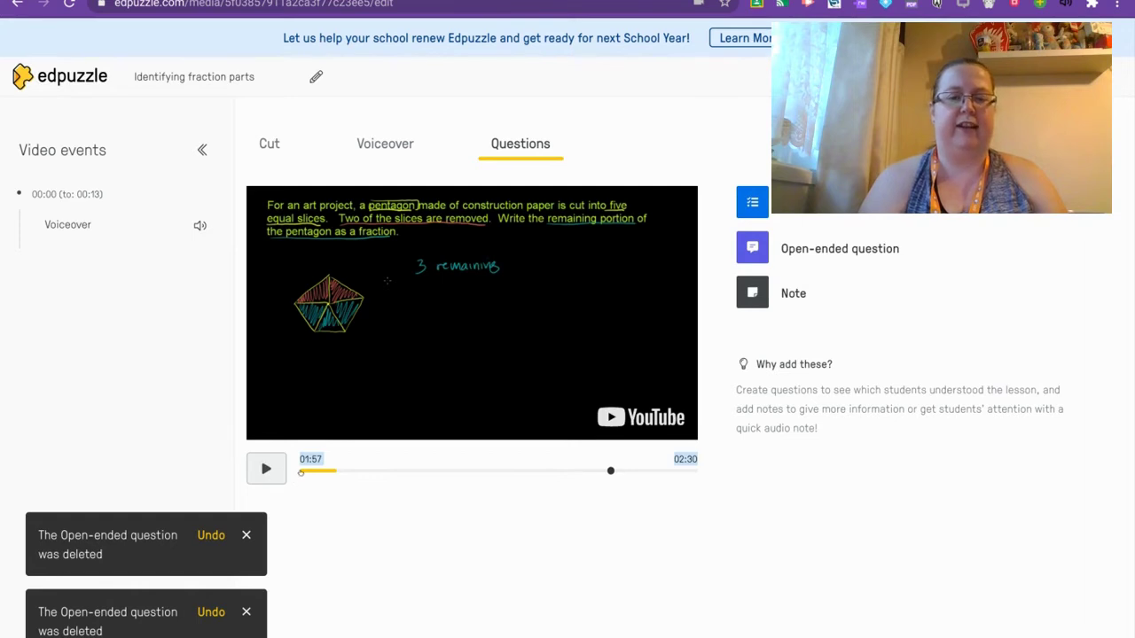
pyautogui.click(301, 471)
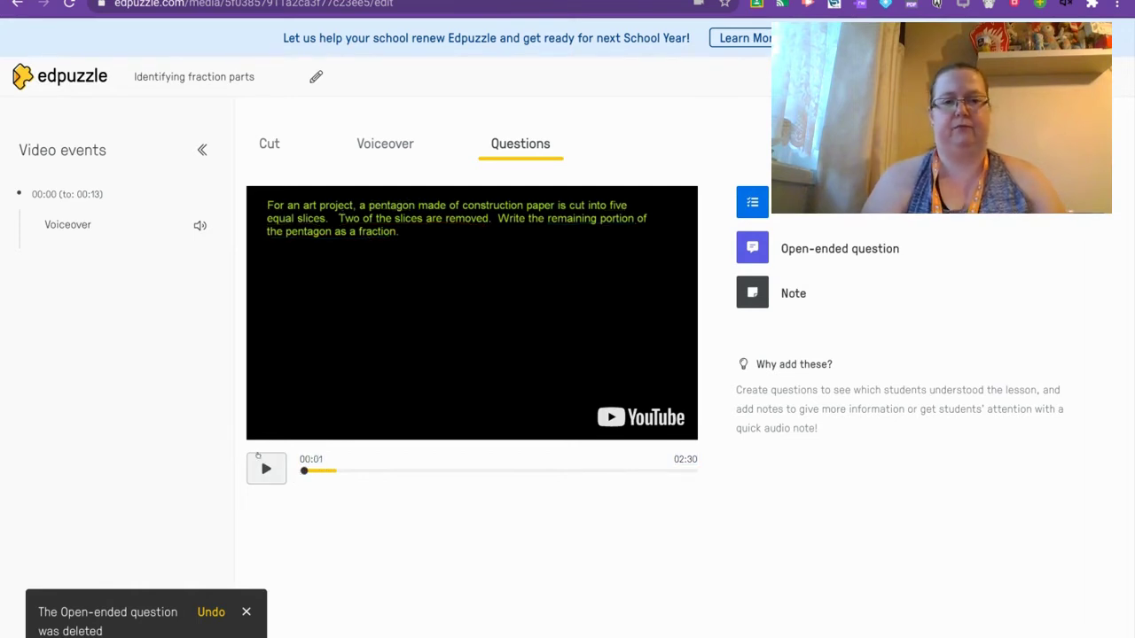
pyautogui.click(266, 467)
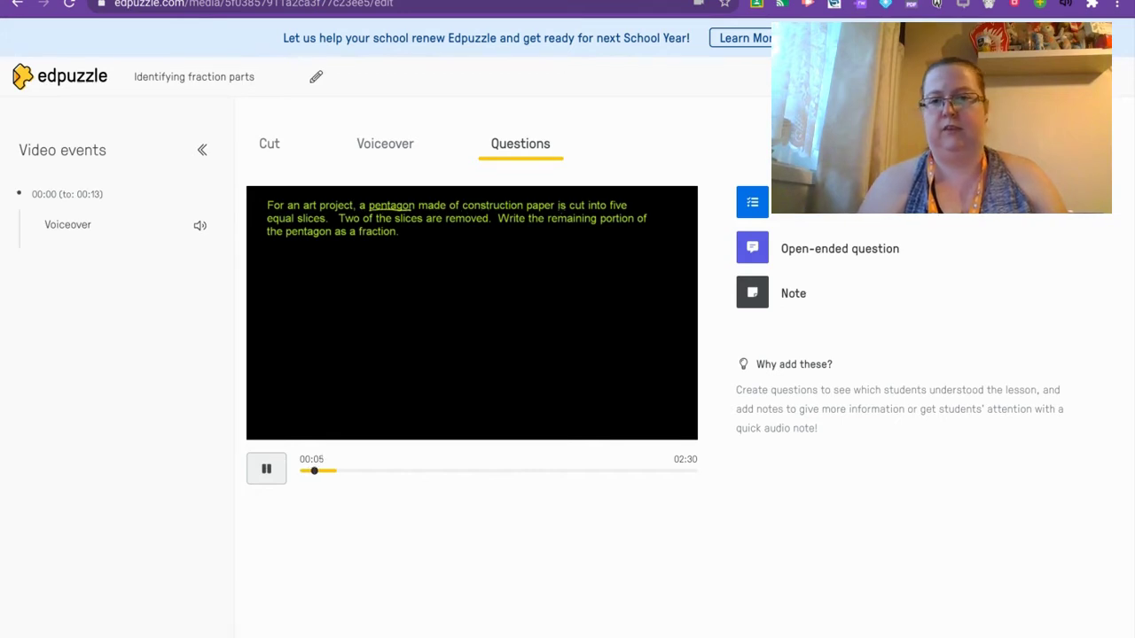
pyautogui.click(266, 467)
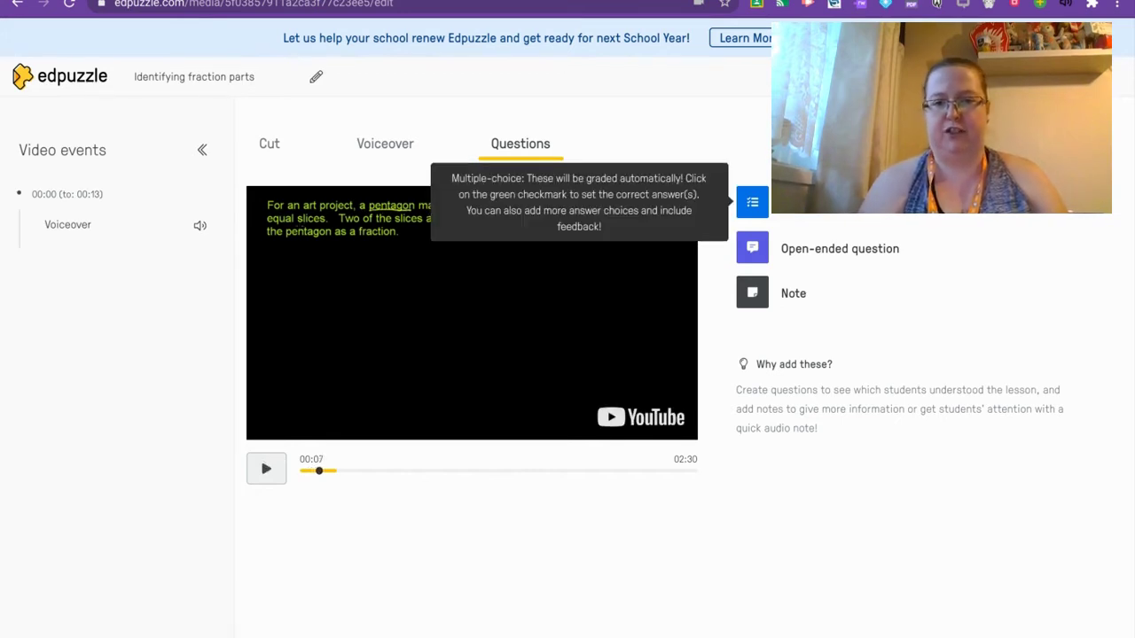
# - Start a multiple-choice question at 00:07 that reads "How many sides does a pentagon have?"
pyautogui.click(749, 206)
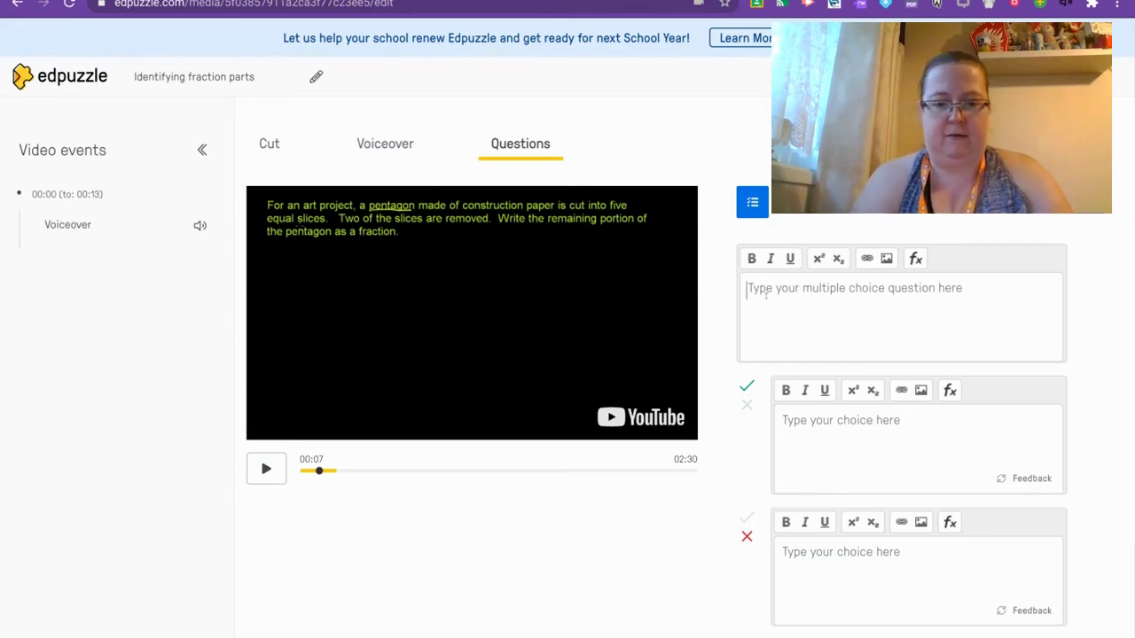
pyautogui.write('How many s')
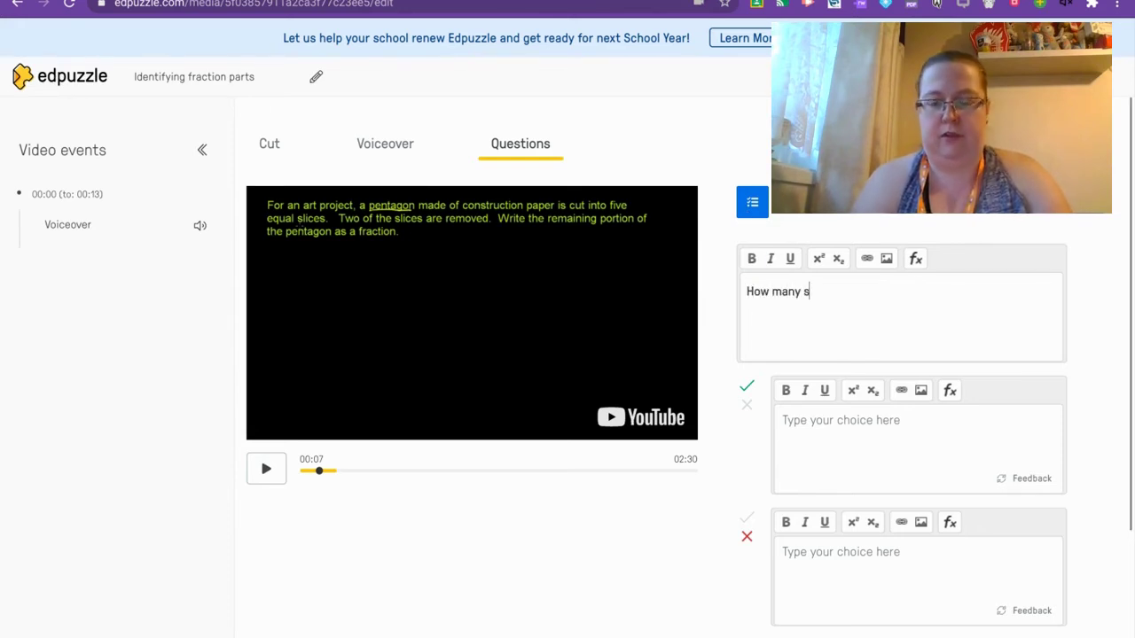
pyautogui.write('ides do a')
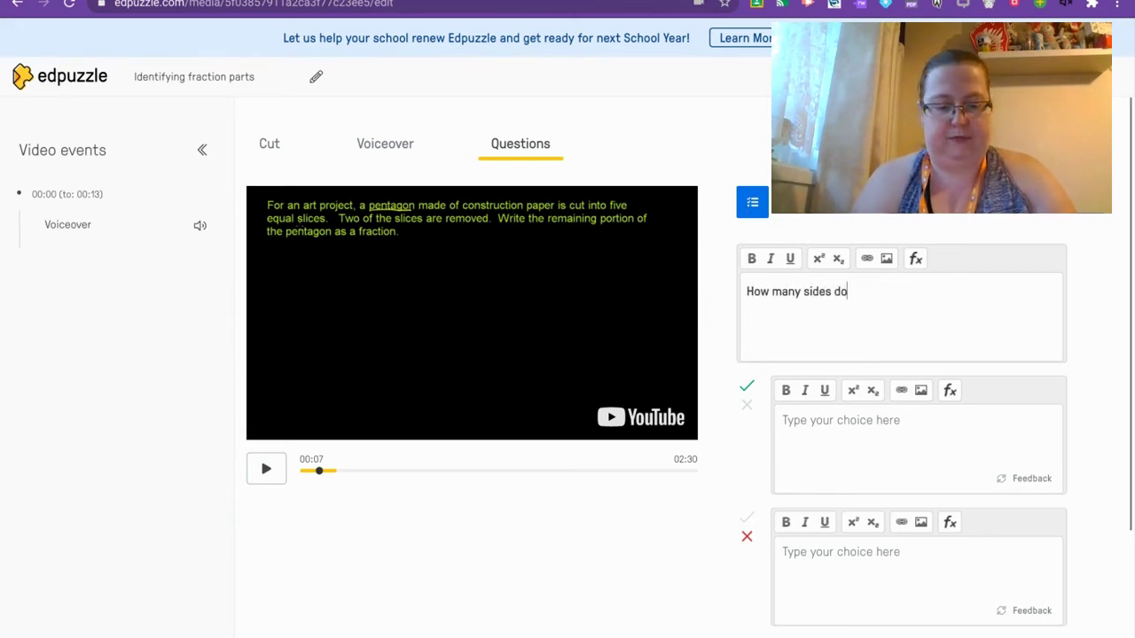
pyautogui.press('BackSpace')
pyautogui.press('BackSpace')
pyautogui.write('es ')
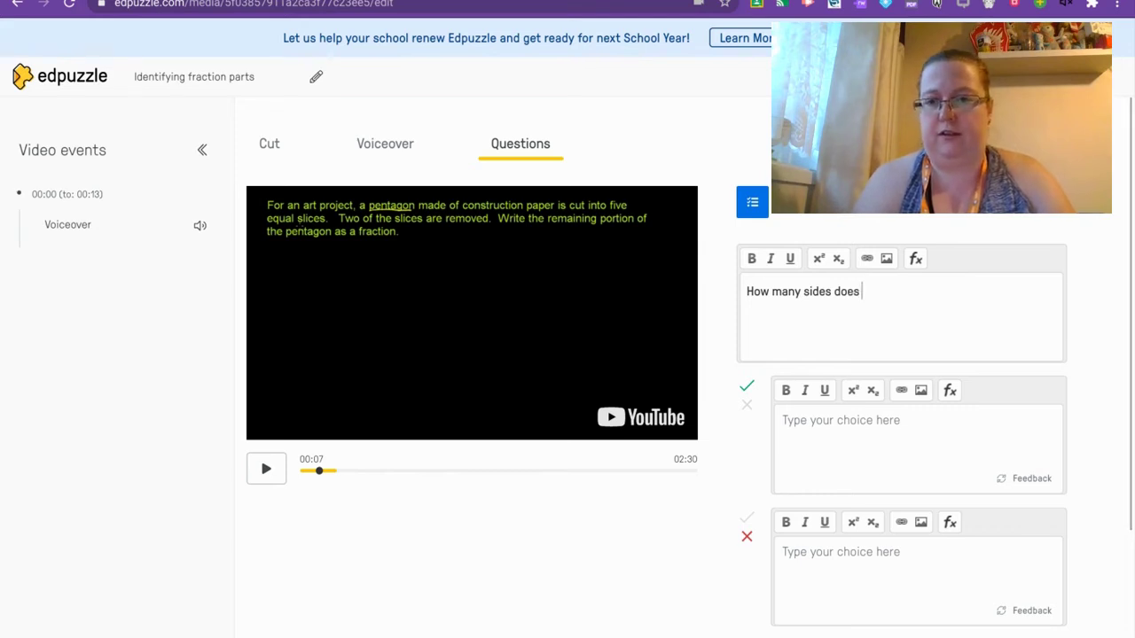
pyautogui.write('a pentagon have')
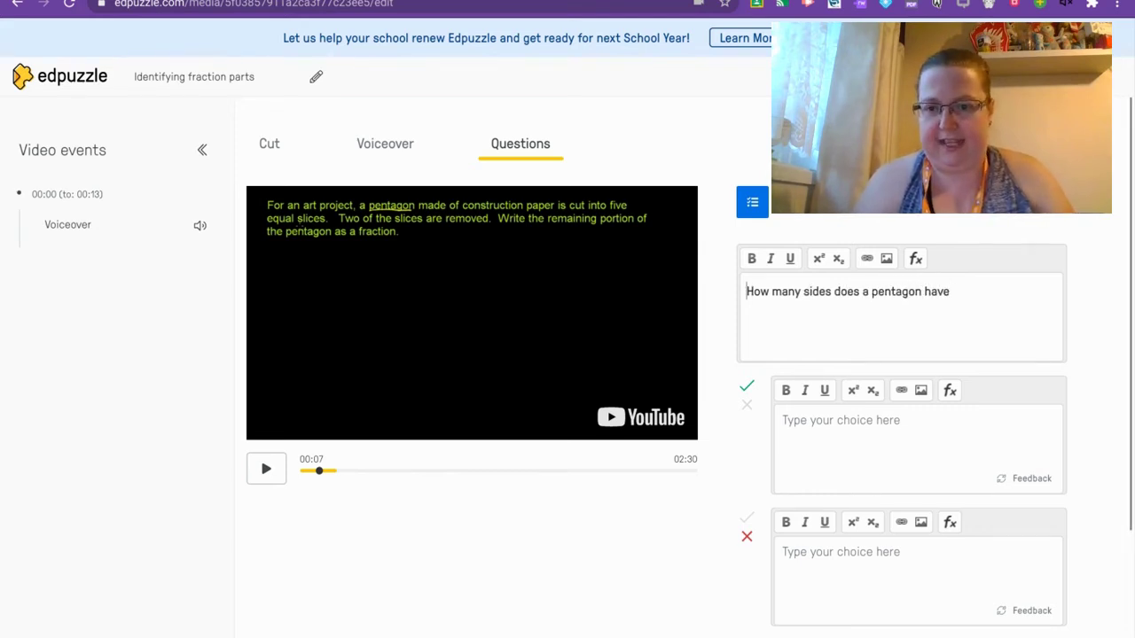
pyautogui.click(965, 288)
pyautogui.write('?')
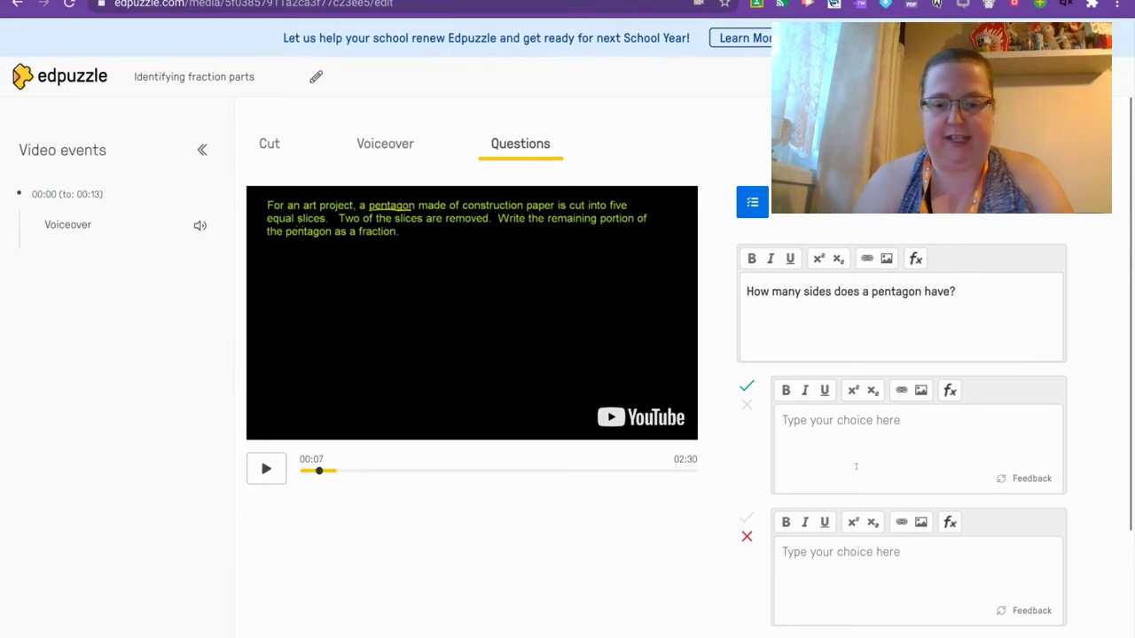
# - Enter 10, 2, 5 and 6 as the four answer choices of the pentagon question
pyautogui.click(856, 466)
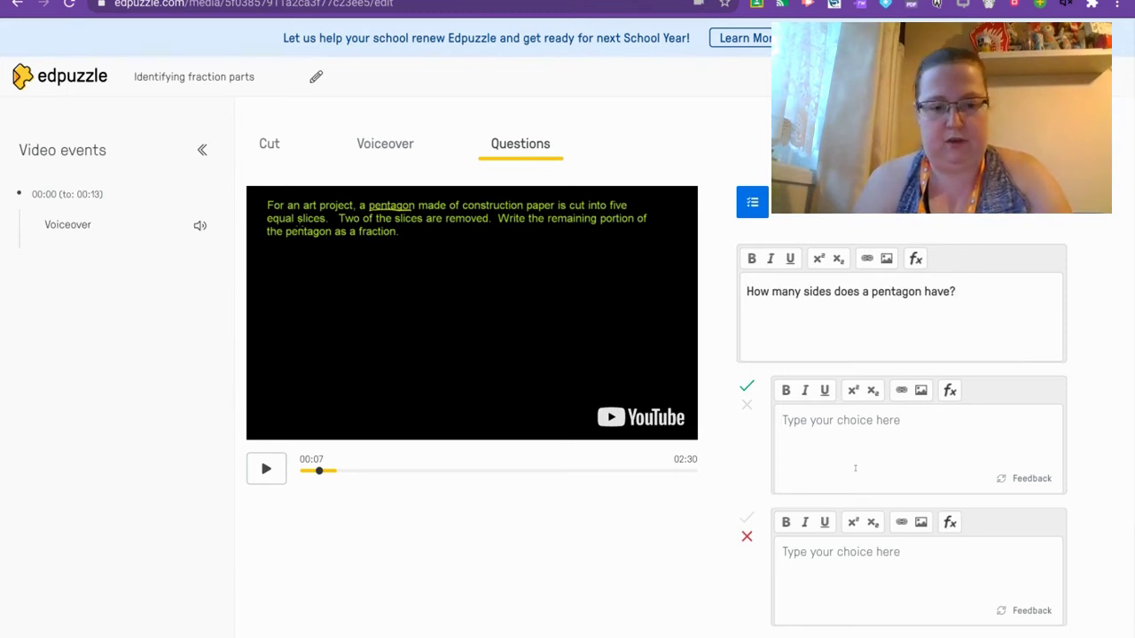
pyautogui.write('10')
pyautogui.write('2')
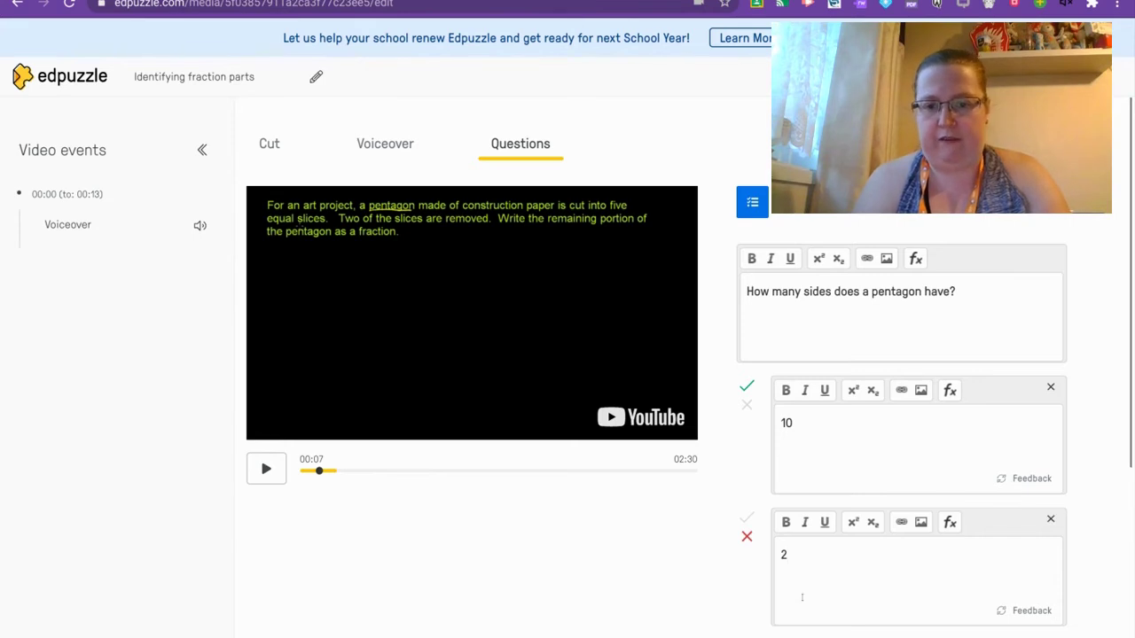
pyautogui.scroll(-2, 797, 597)
pyautogui.write('5')
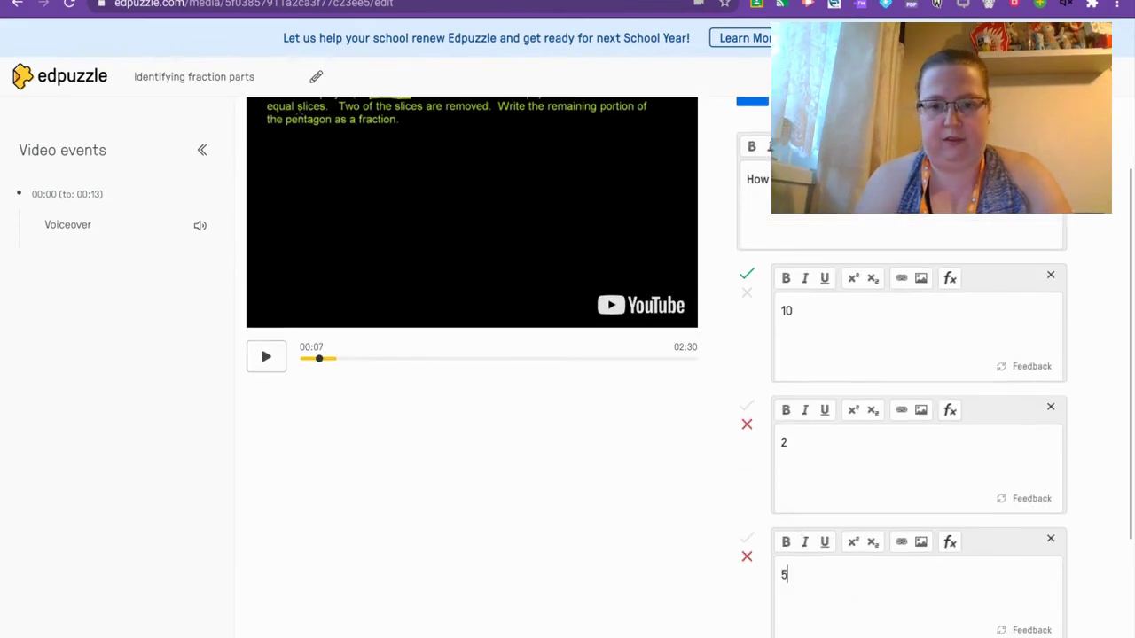
pyautogui.scroll(-2, 795, 598)
pyautogui.click(780, 546)
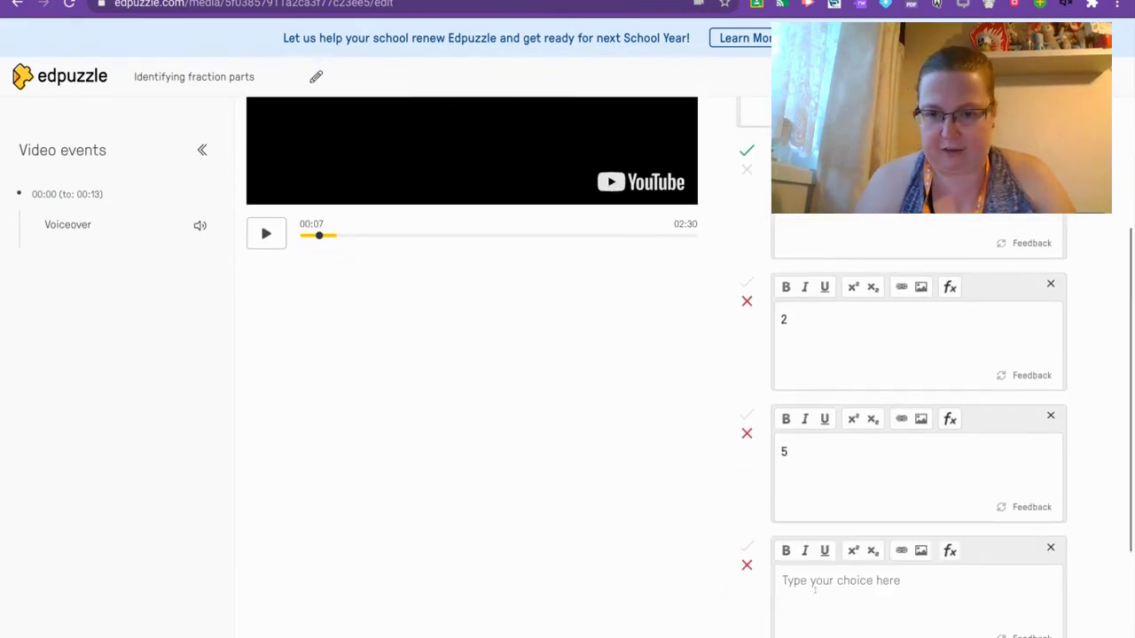
pyautogui.write('6')
# - Mark 5 as the only correct answer, set 10 as incorrect, and save the multiple-choice question
pyautogui.click(746, 414)
pyautogui.click(746, 168)
pyautogui.scroll(-1, 695, 313)
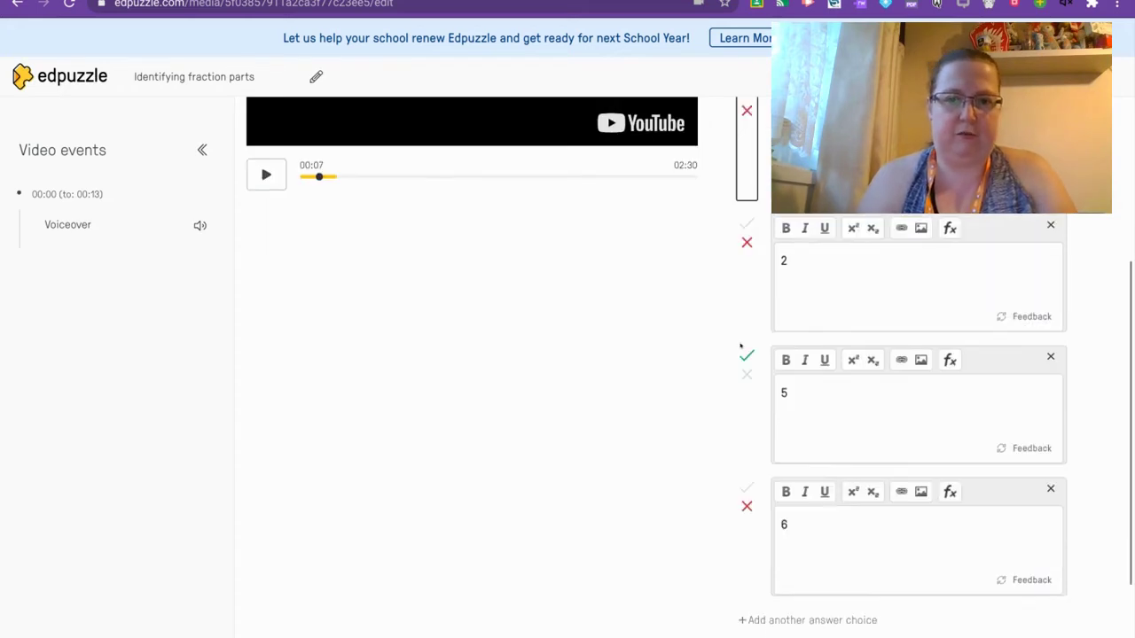
pyautogui.scroll(2, 670, 327)
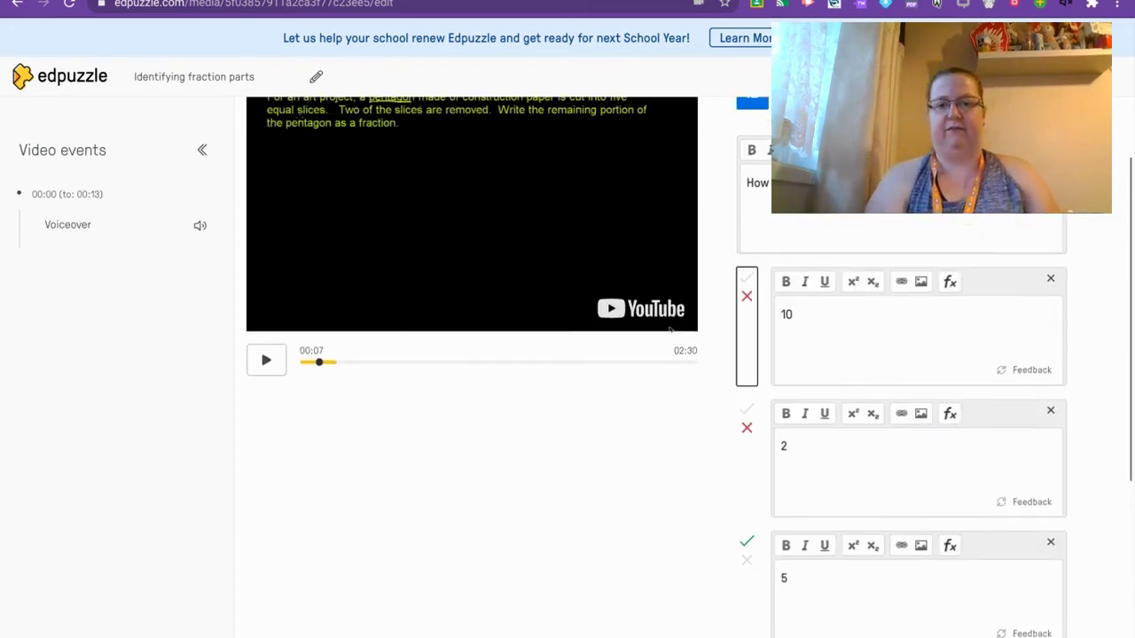
pyautogui.scroll(-2, 669, 329)
pyautogui.scroll(-1, 670, 329)
pyautogui.click(989, 633)
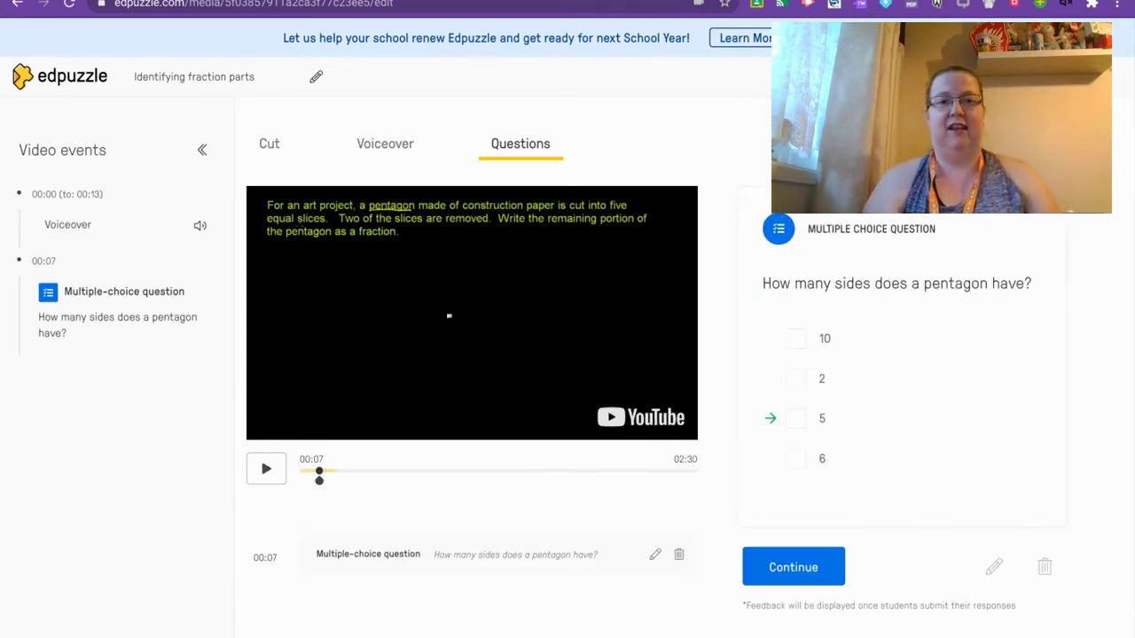
# - Play the video to 00:44 and start an open-ended question there reading "Can you think of anything that has 5 sides?"
pyautogui.click(266, 469)
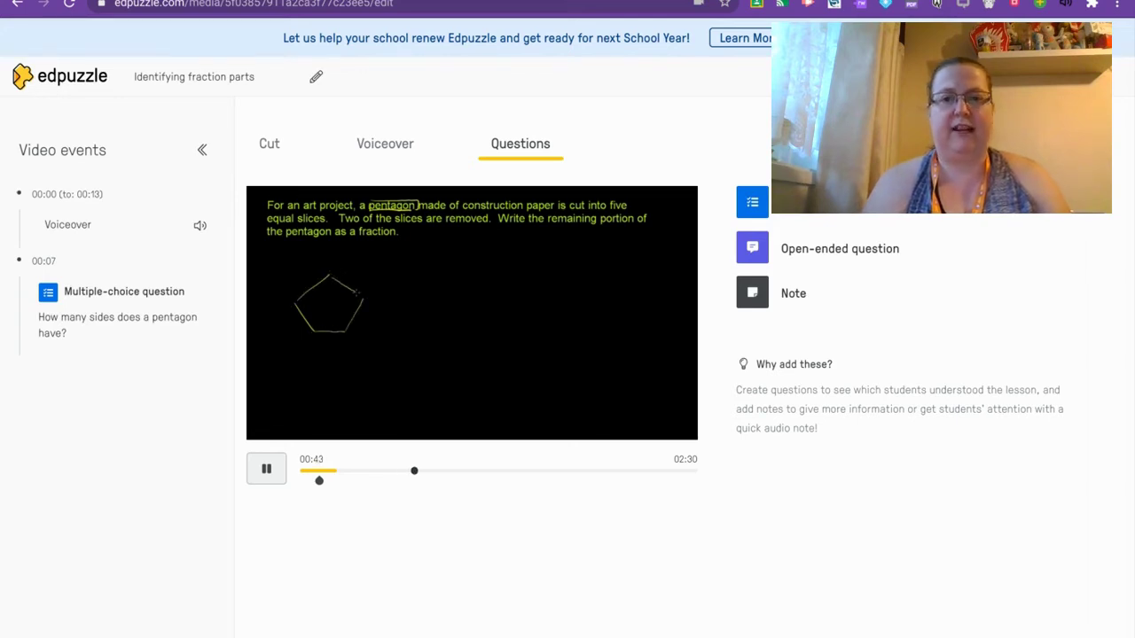
pyautogui.click(258, 475)
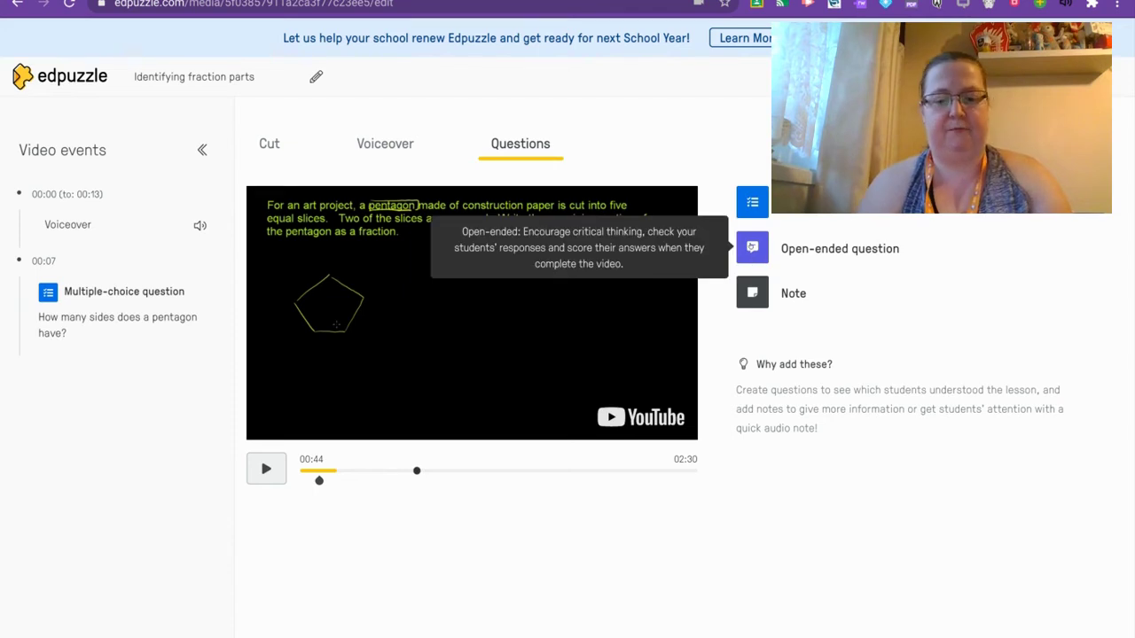
pyautogui.click(751, 248)
pyautogui.write('Can you t')
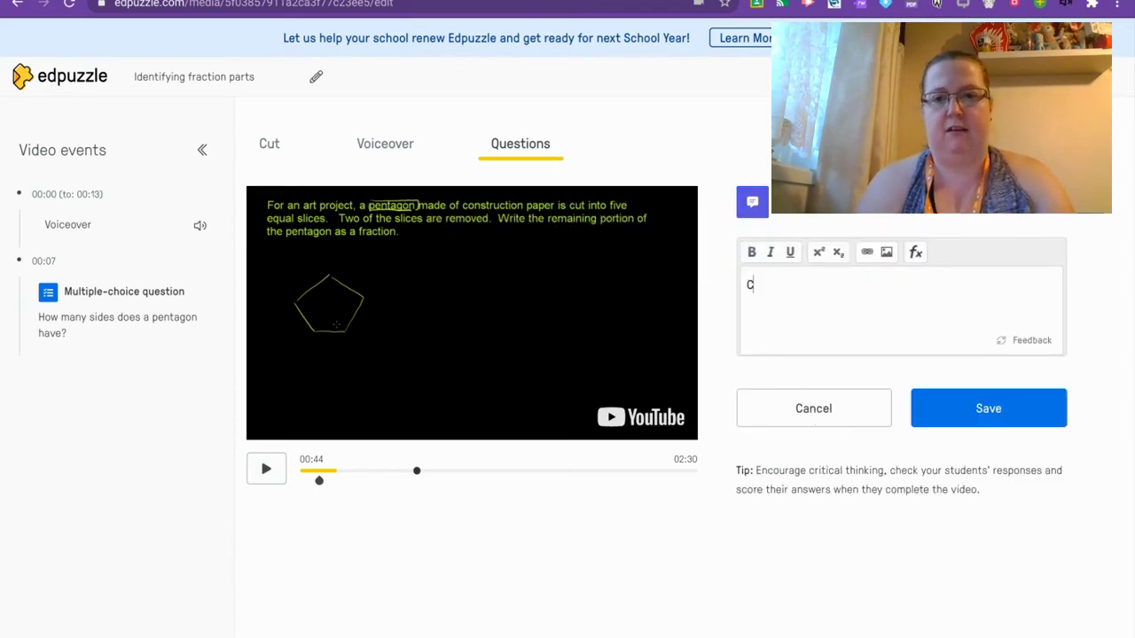
pyautogui.press('BackSpace')
pyautogui.write('think')
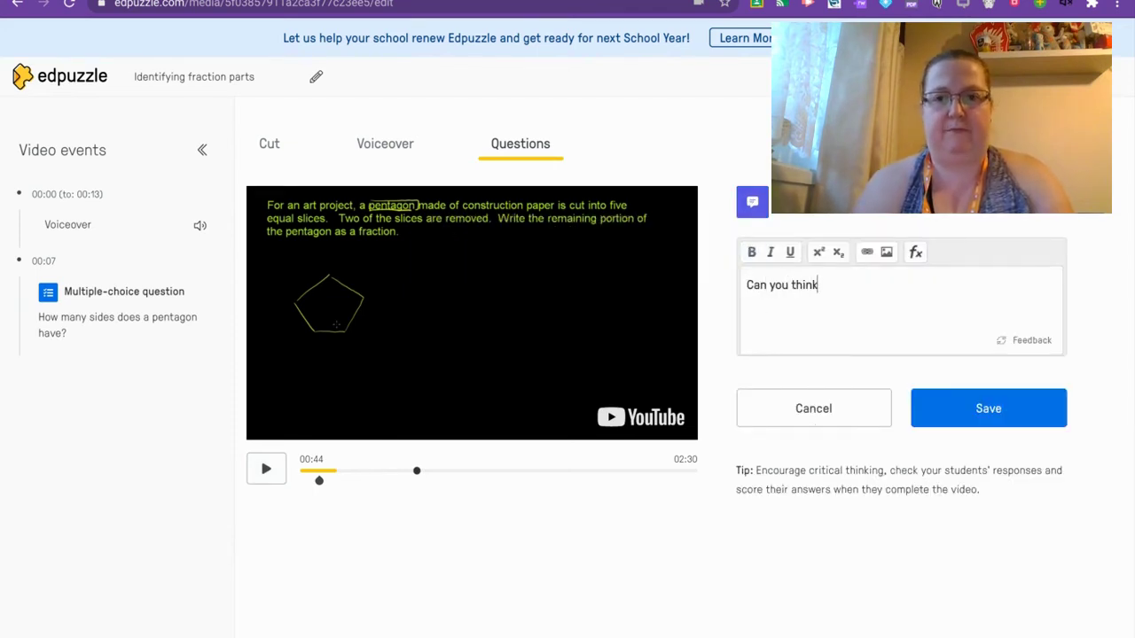
pyautogui.write(' of anything th')
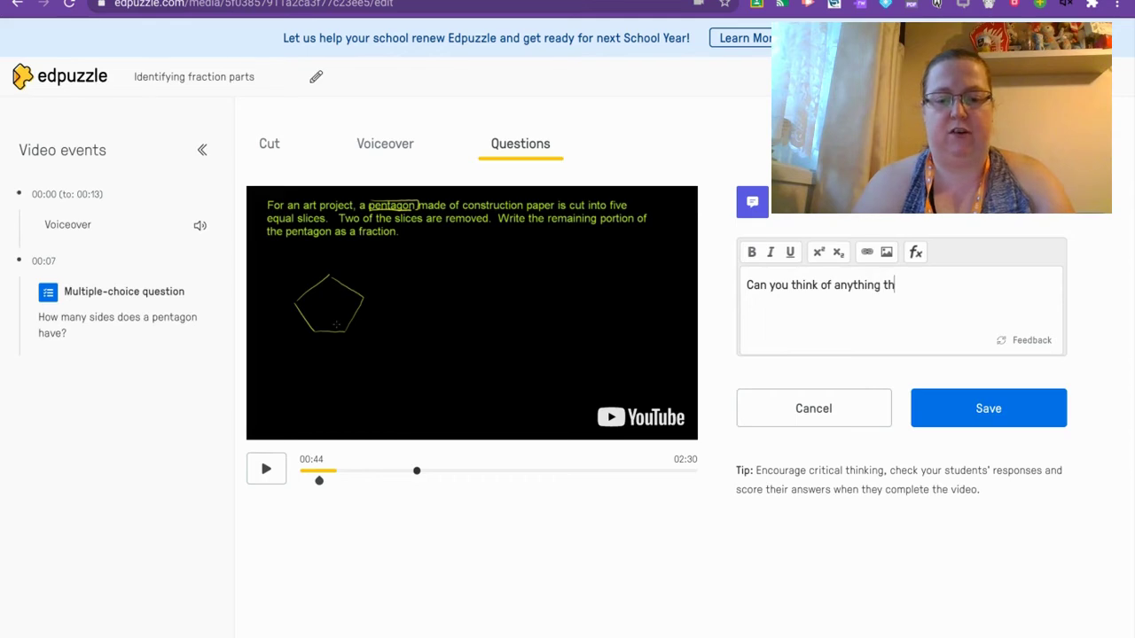
pyautogui.write('at has 5 sides?')
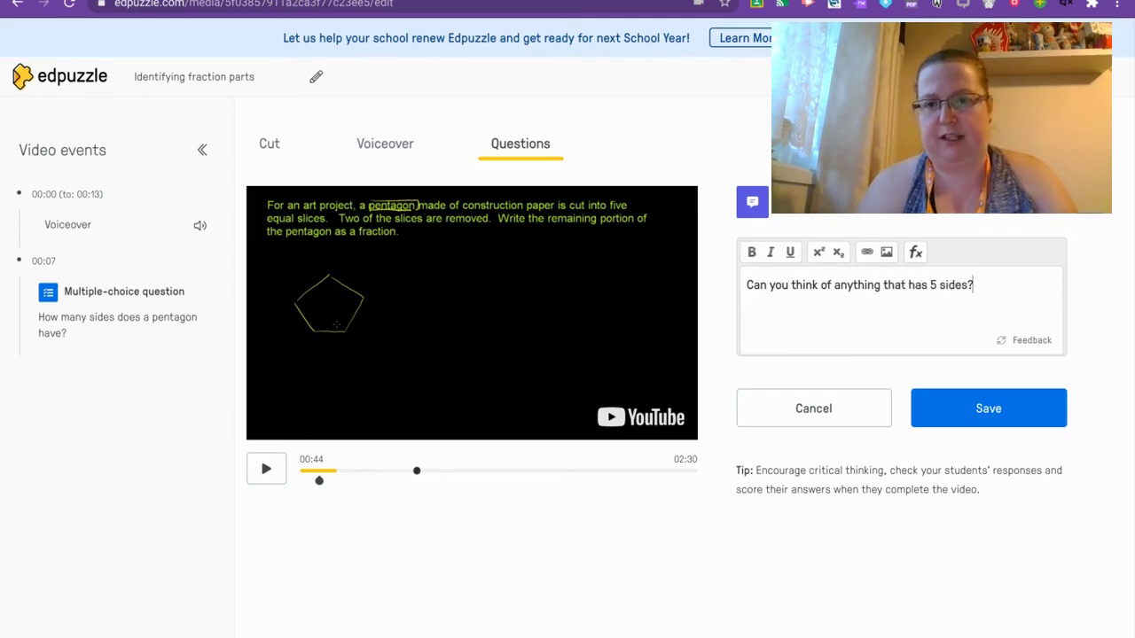
# - Reword the open-ended question to "Can you think of any objects that have 5 sides?" and save it
pyautogui.press('BackSpace')
pyautogui.press('BackSpace')
pyautogui.press('BackSpace')
pyautogui.press('BackSpace')
pyautogui.press('BackSpace')
pyautogui.write('objects')
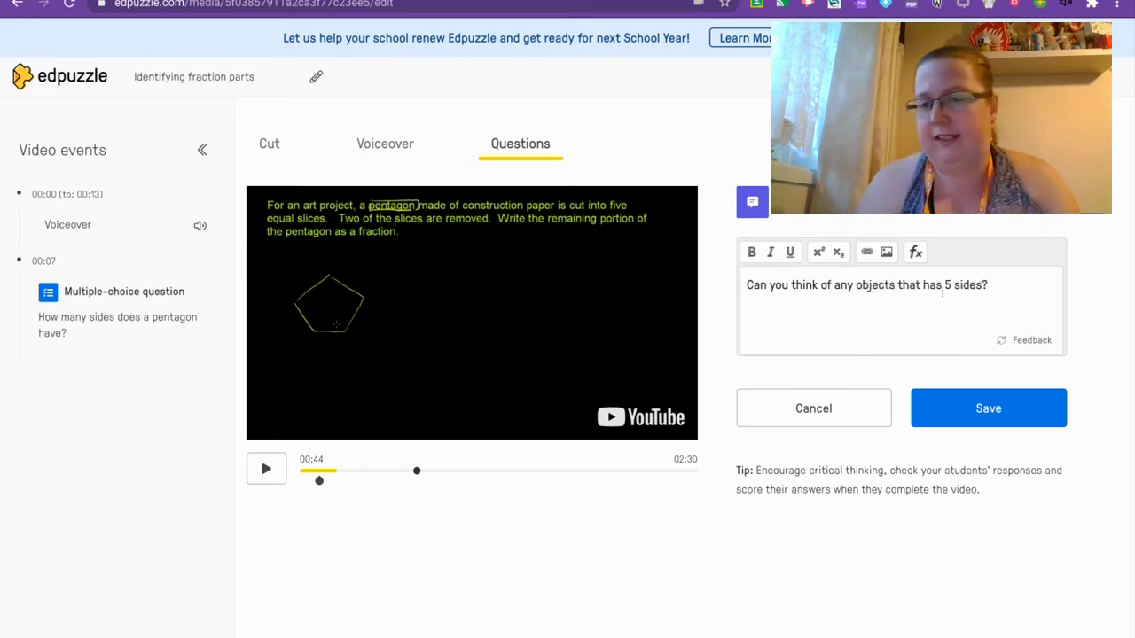
pyautogui.click(933, 285)
pyautogui.press('BackSpace')
pyautogui.press('BackSpace')
pyautogui.write('ave')
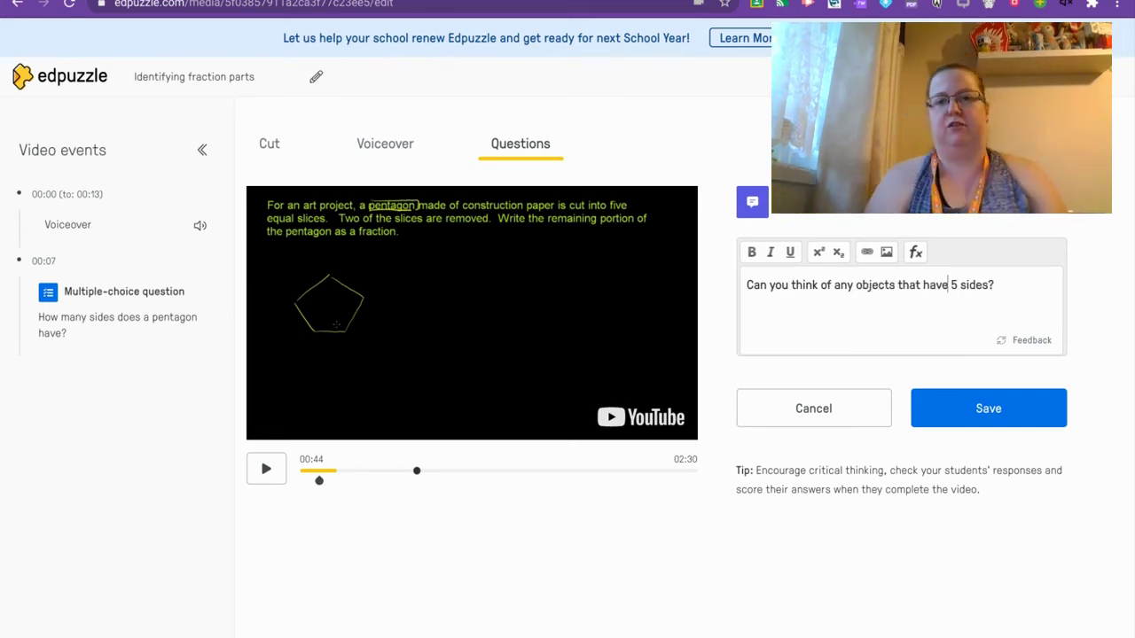
pyautogui.click(1011, 417)
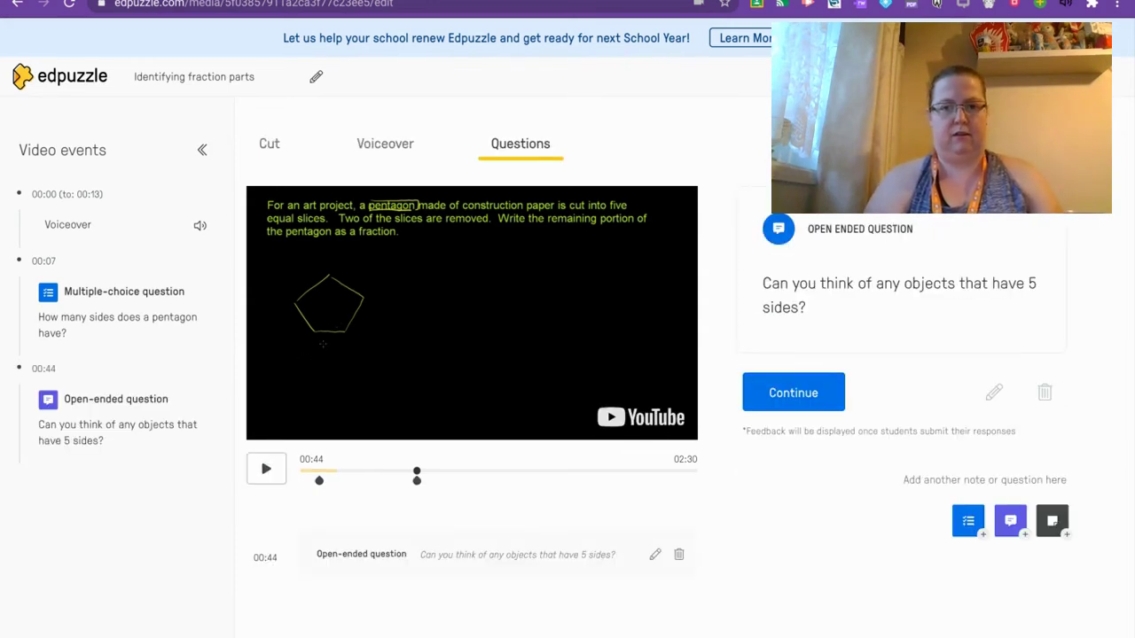
# - Continue the video to 01:03 and save an open-ended question there reading "What does equal mean?"
pyautogui.click(802, 396)
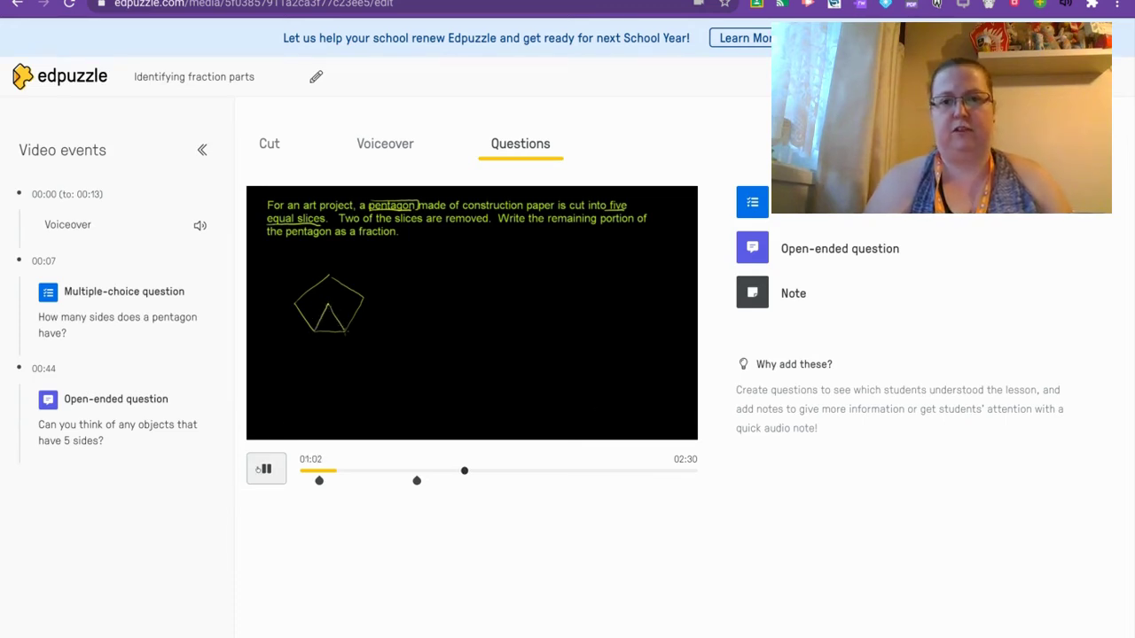
pyautogui.click(263, 469)
pyautogui.click(751, 248)
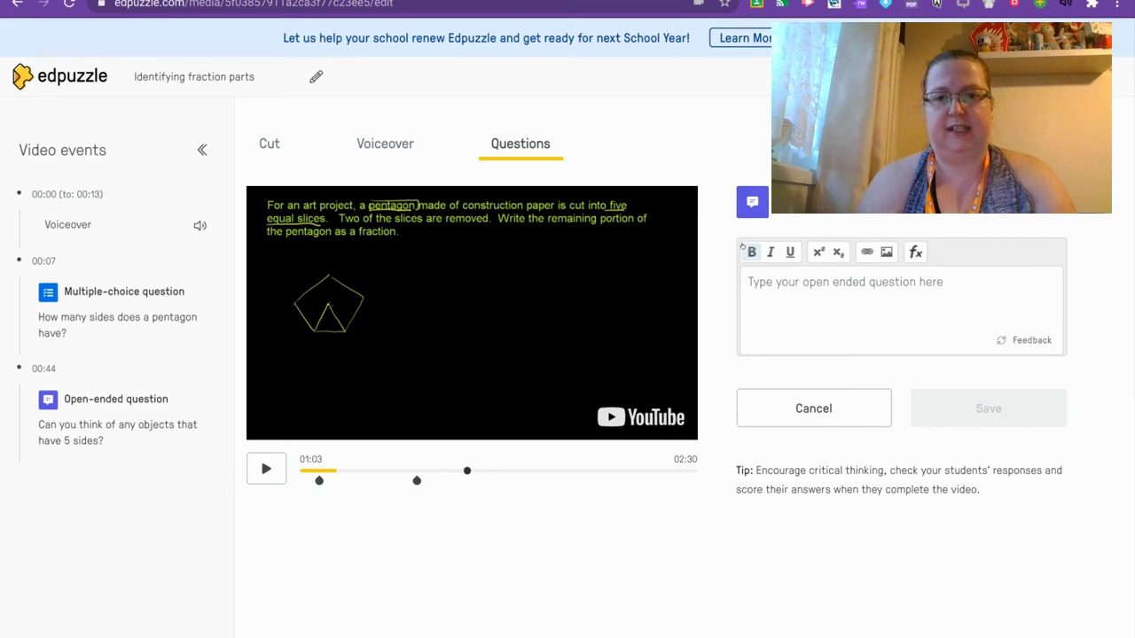
pyautogui.click(762, 304)
pyautogui.write('What d')
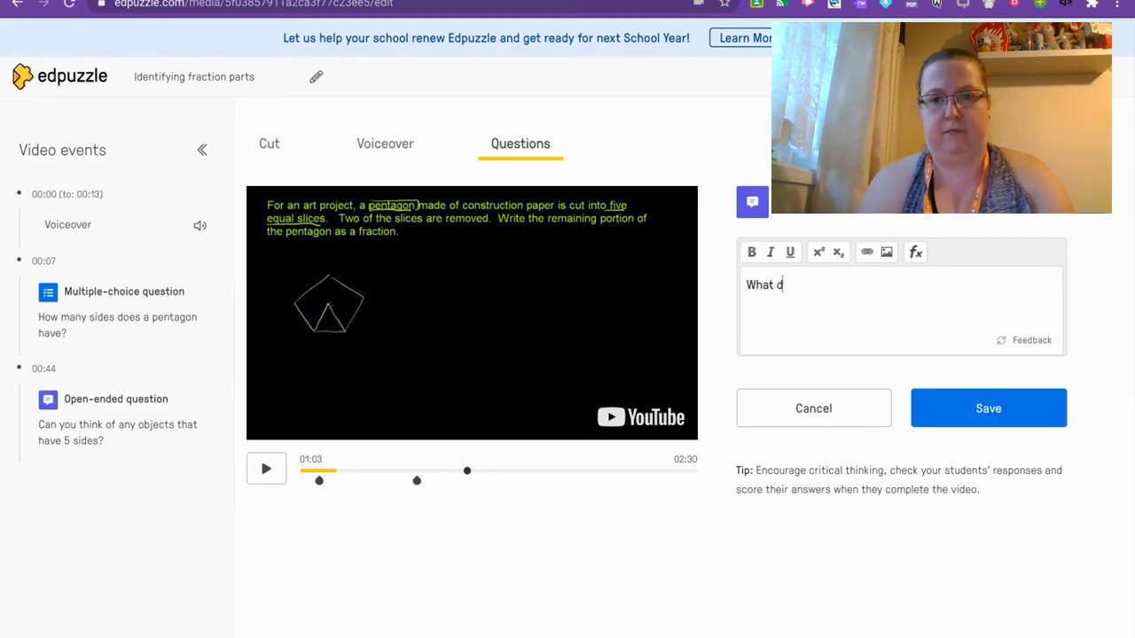
pyautogui.write('oes equal me')
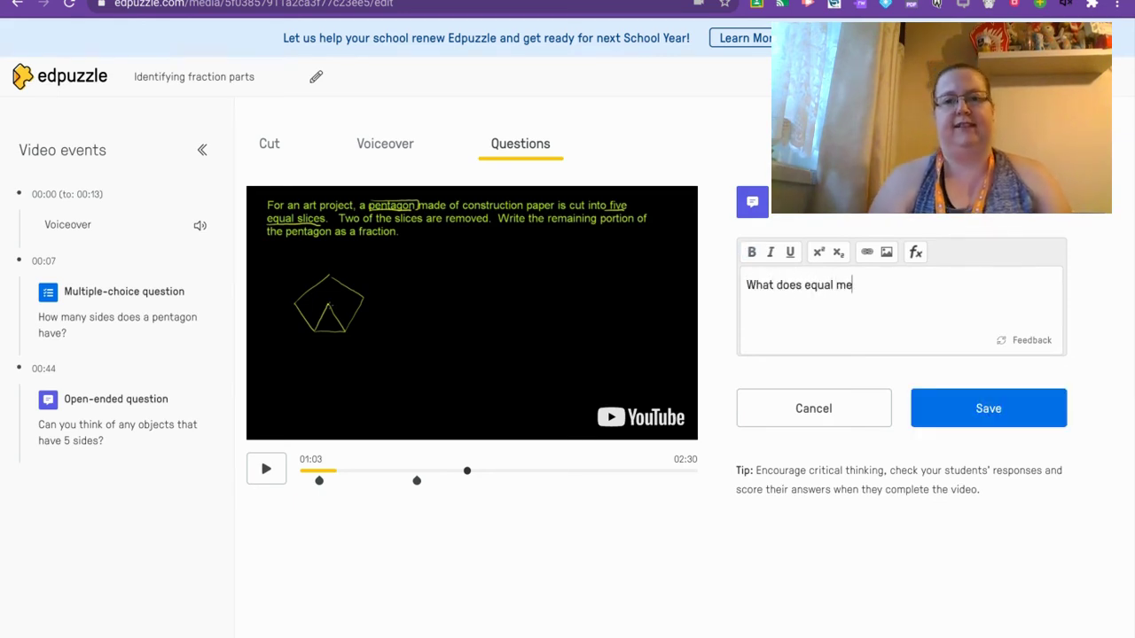
pyautogui.write('an?')
pyautogui.click(940, 419)
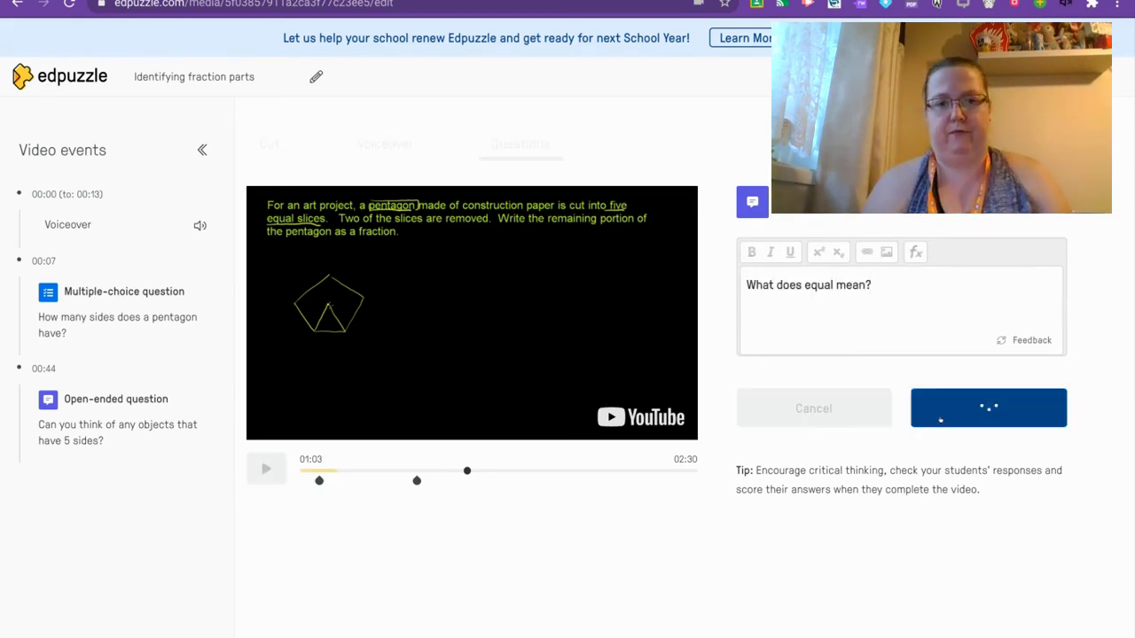
# - Play the video to 01:18 and start a multiple-choice question there reading "If two slices are removed, what fraction remains?"
pyautogui.click(815, 359)
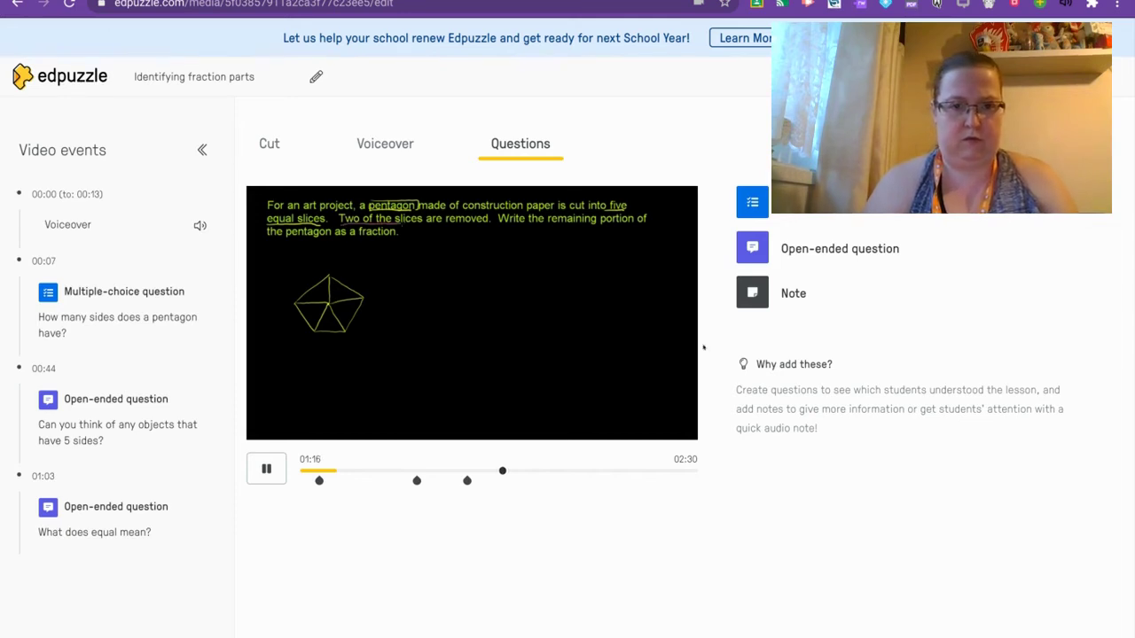
pyautogui.click(271, 468)
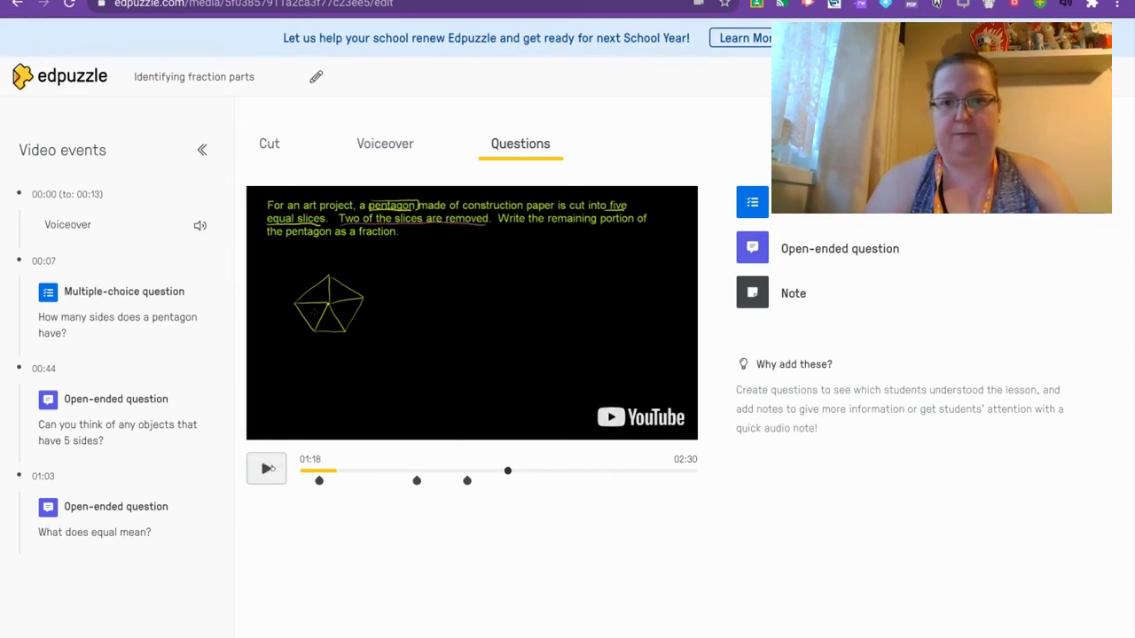
pyautogui.click(754, 202)
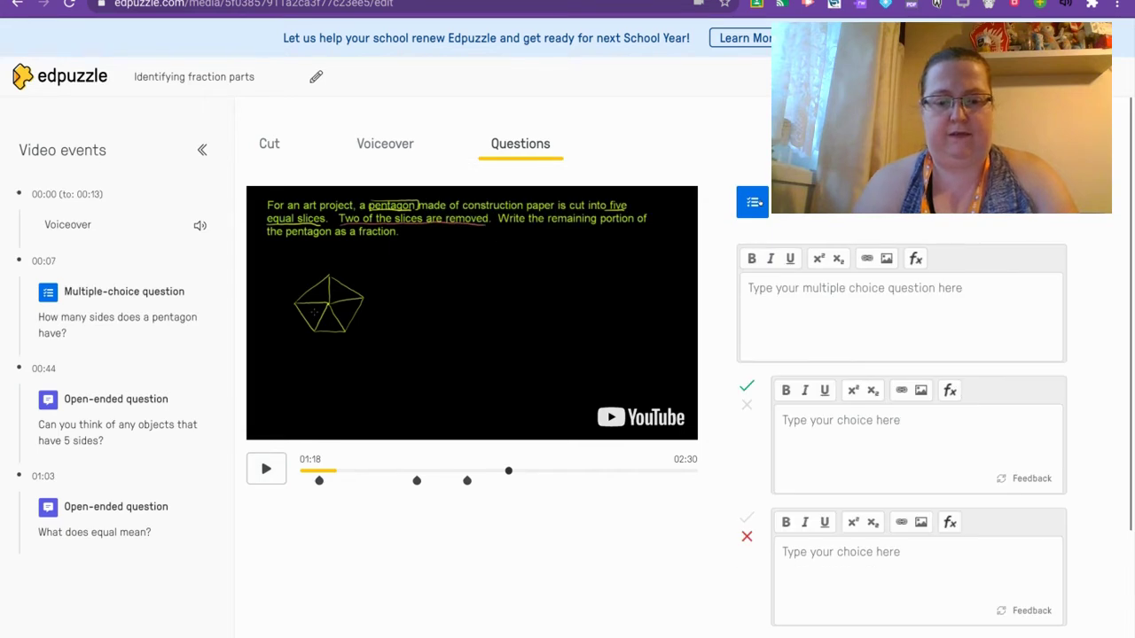
pyautogui.write('If t')
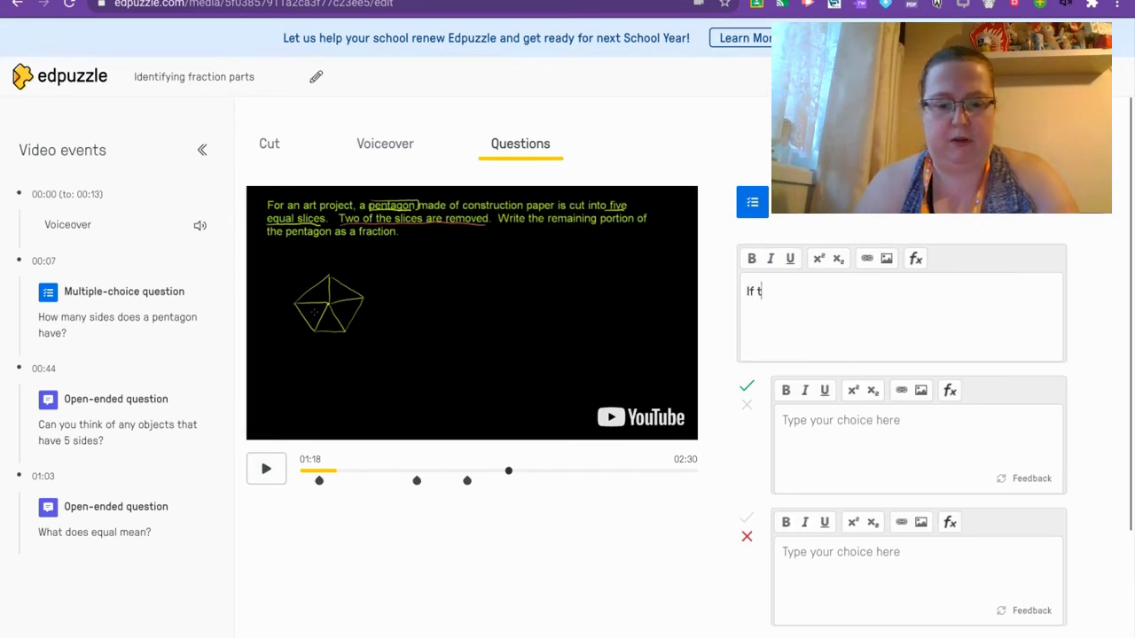
pyautogui.write('wo slices are')
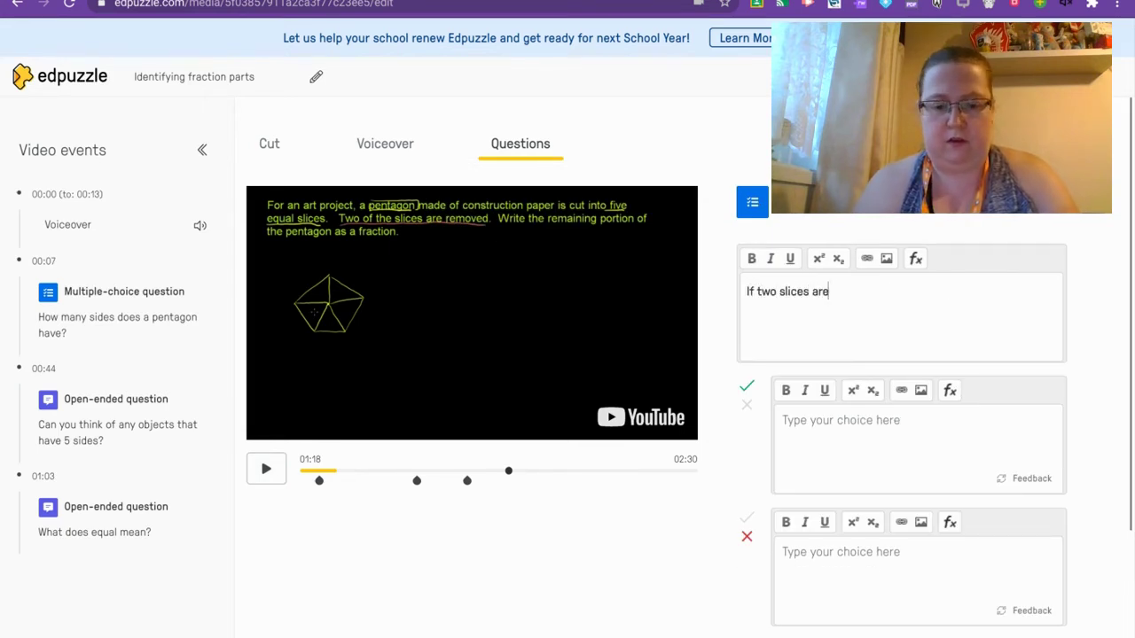
pyautogui.write(' removed, what fraction remains?')
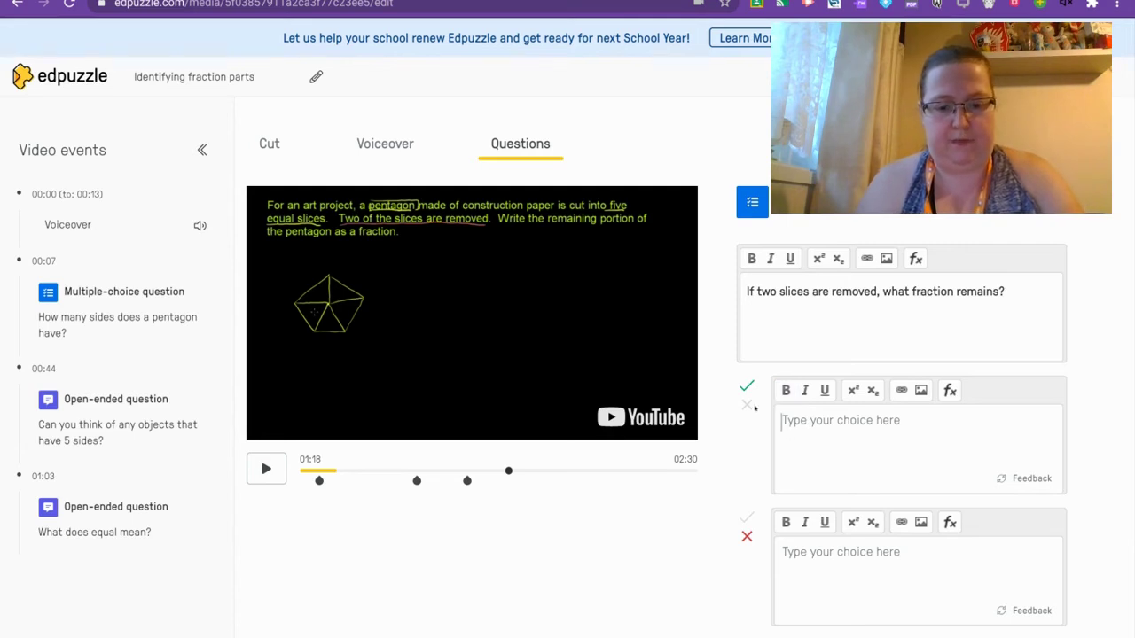
# - Enter 3/5 as the correct answer choice, with 2 and an additional choice 2/5 as incorrect answers
pyautogui.click(835, 492)
pyautogui.write('3/5')
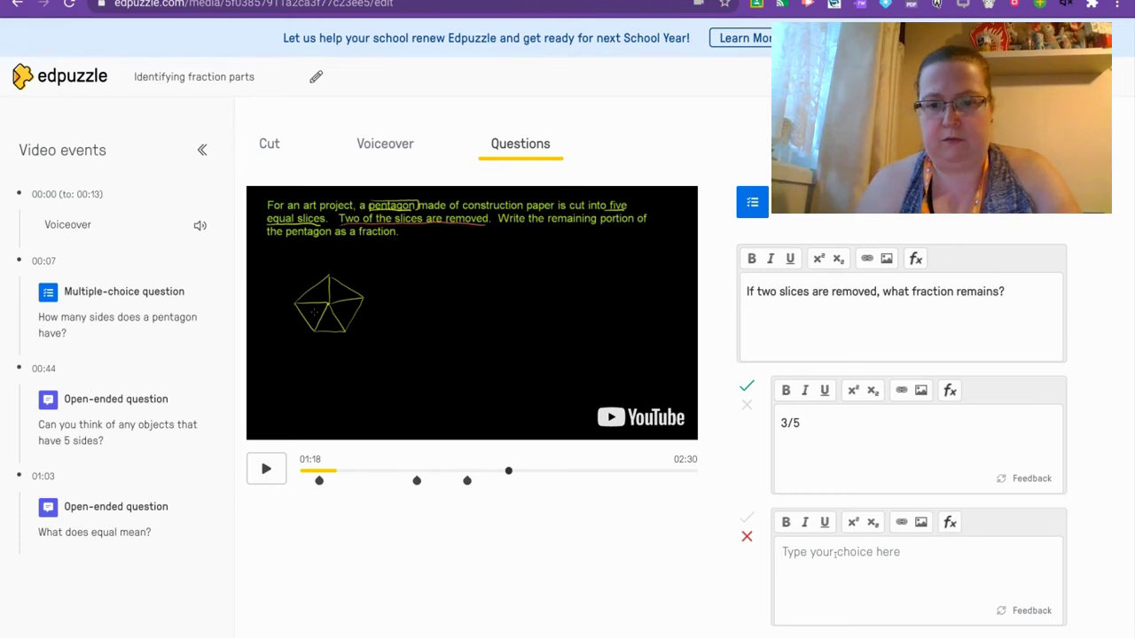
pyautogui.write('2')
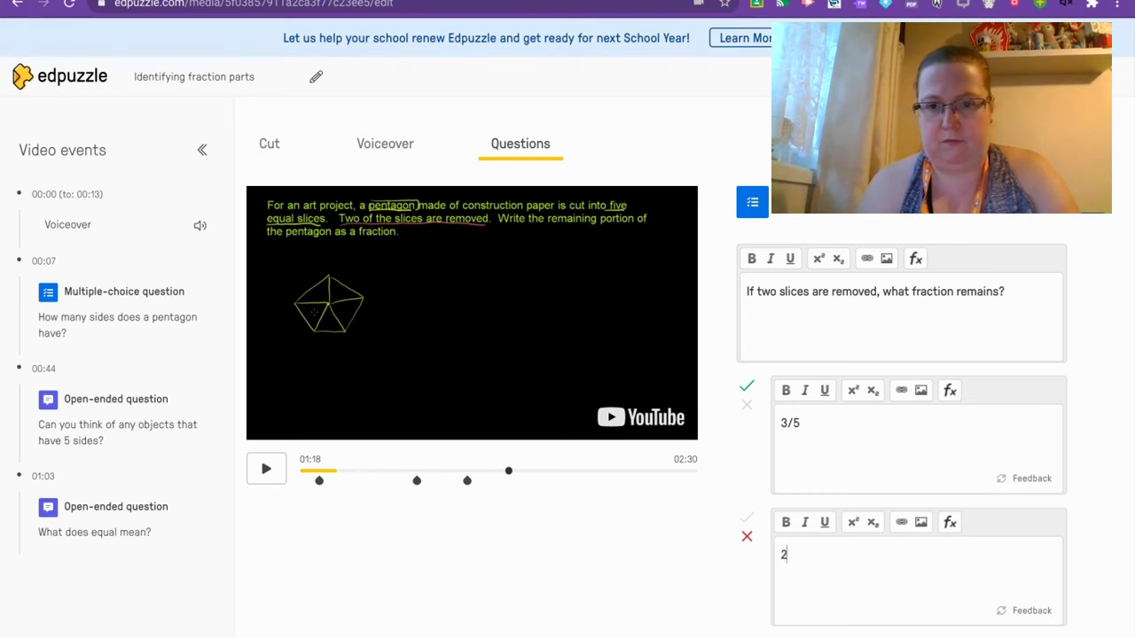
pyautogui.scroll(-2, 762, 462)
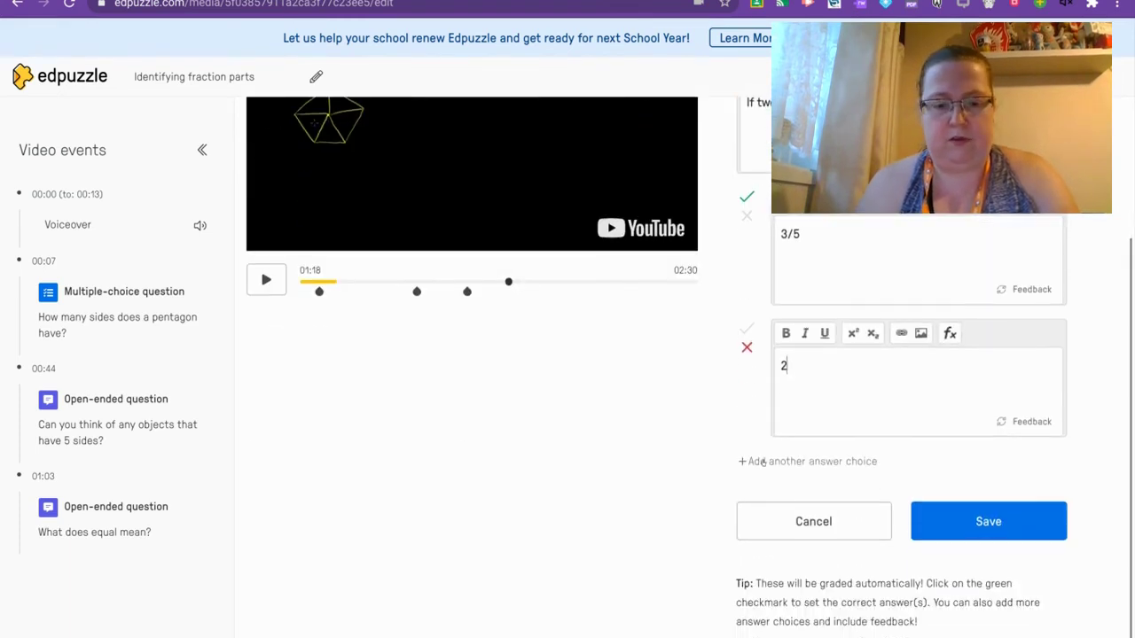
pyautogui.click(762, 462)
pyautogui.write('2/5')
# - Add a fourth answer choice 4 as incorrect and save the multiple-choice question
pyautogui.click(752, 593)
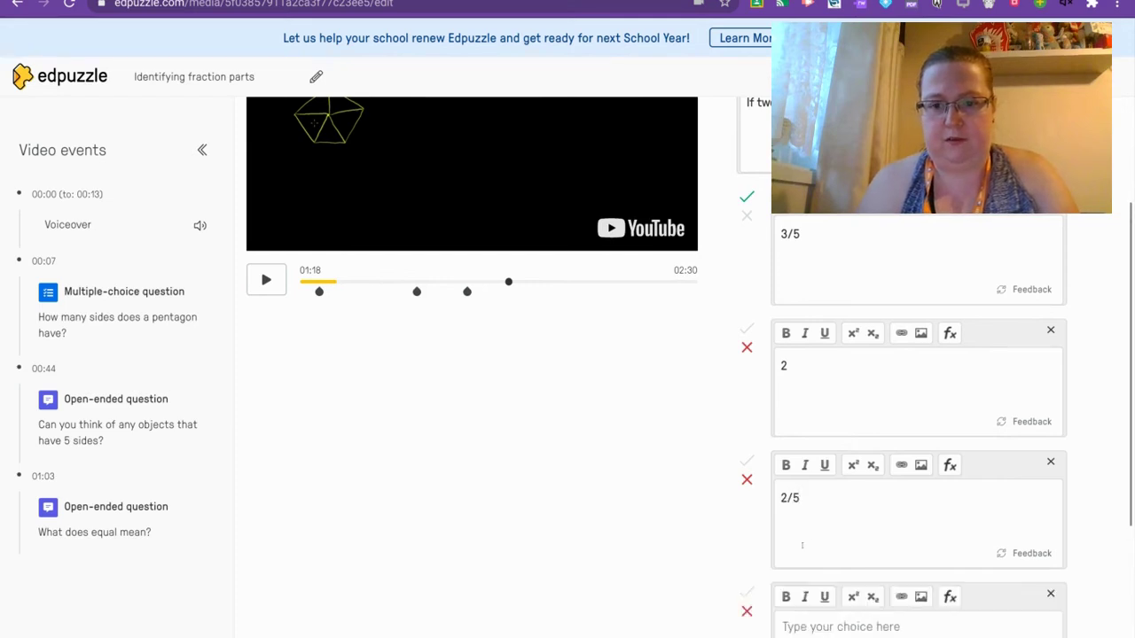
pyautogui.scroll(1, 809, 544)
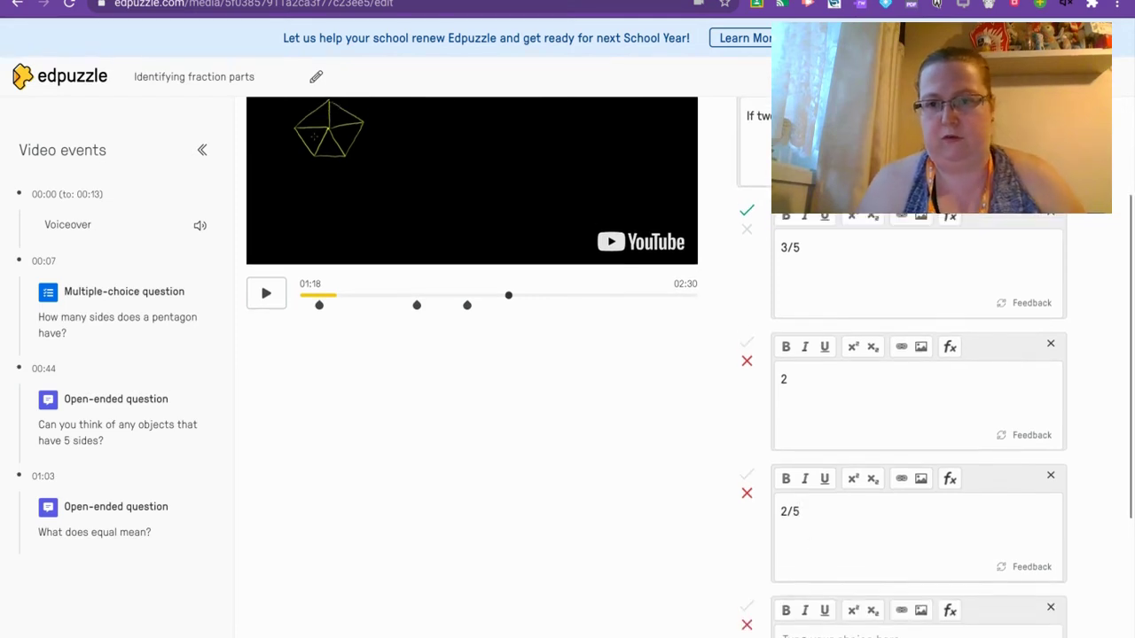
pyautogui.scroll(-1, 805, 620)
pyautogui.write('4')
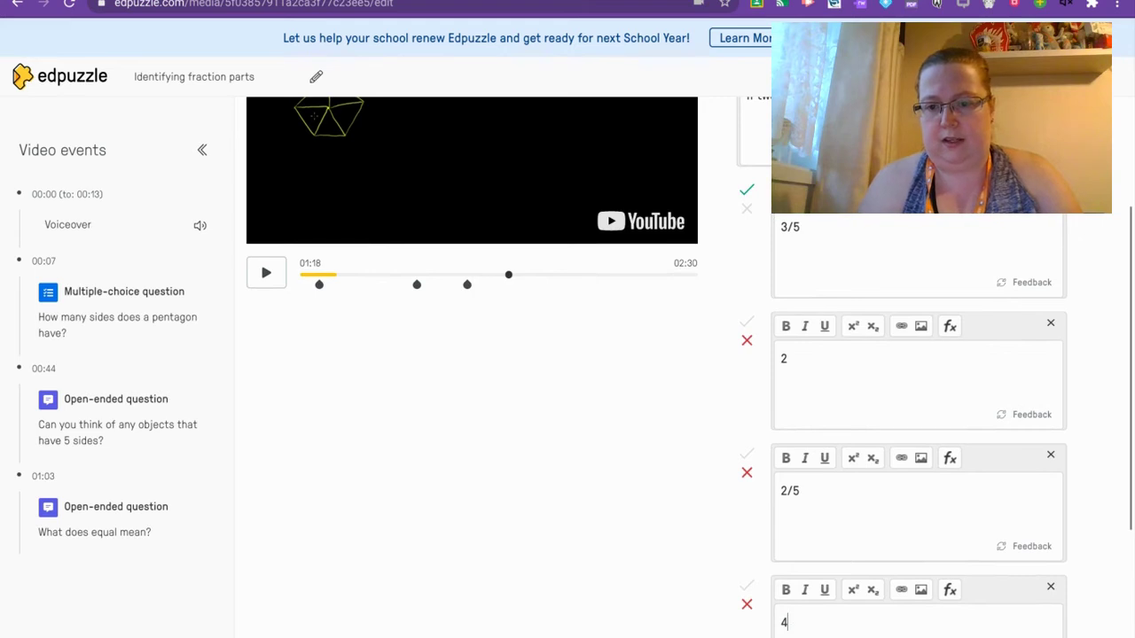
pyautogui.scroll(1, 661, 529)
pyautogui.scroll(-3, 821, 559)
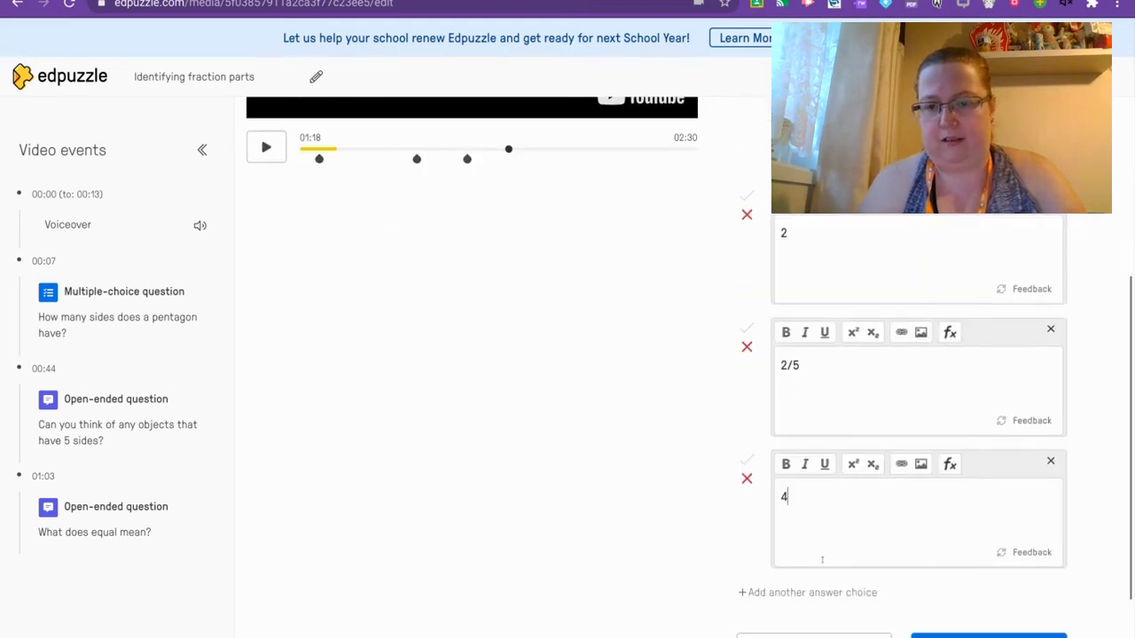
pyautogui.scroll(1, 956, 594)
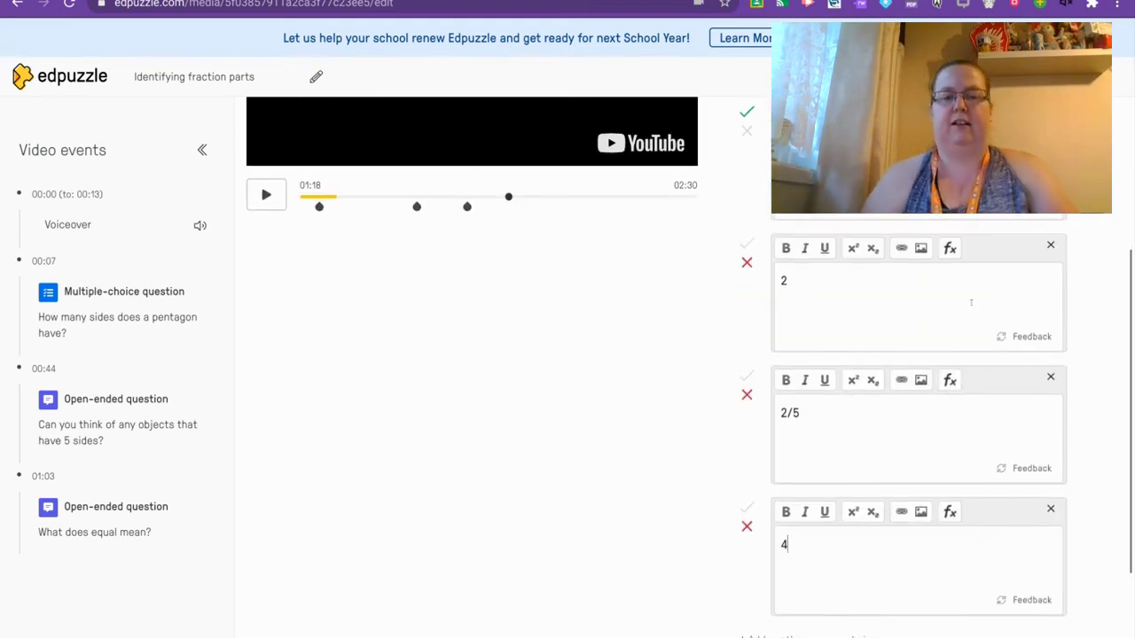
pyautogui.scroll(-4, 971, 302)
pyautogui.click(977, 511)
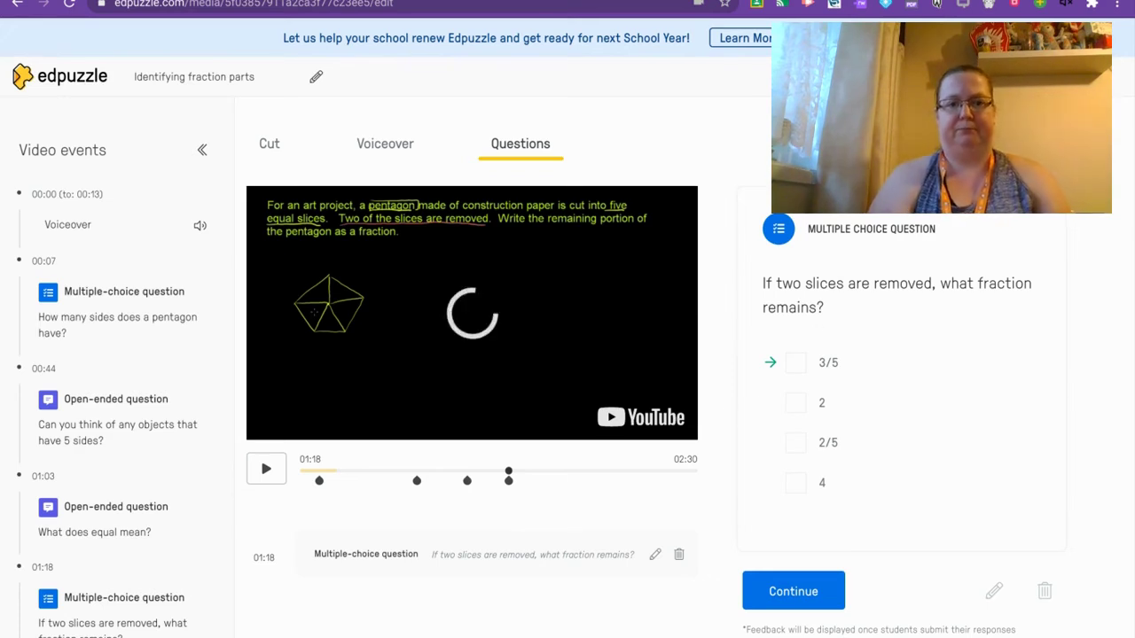
# - Finish editing and preview the video, submitting 5 as the answer to the pentagon question and pausing at 00:17
pyautogui.click(1072, 76)
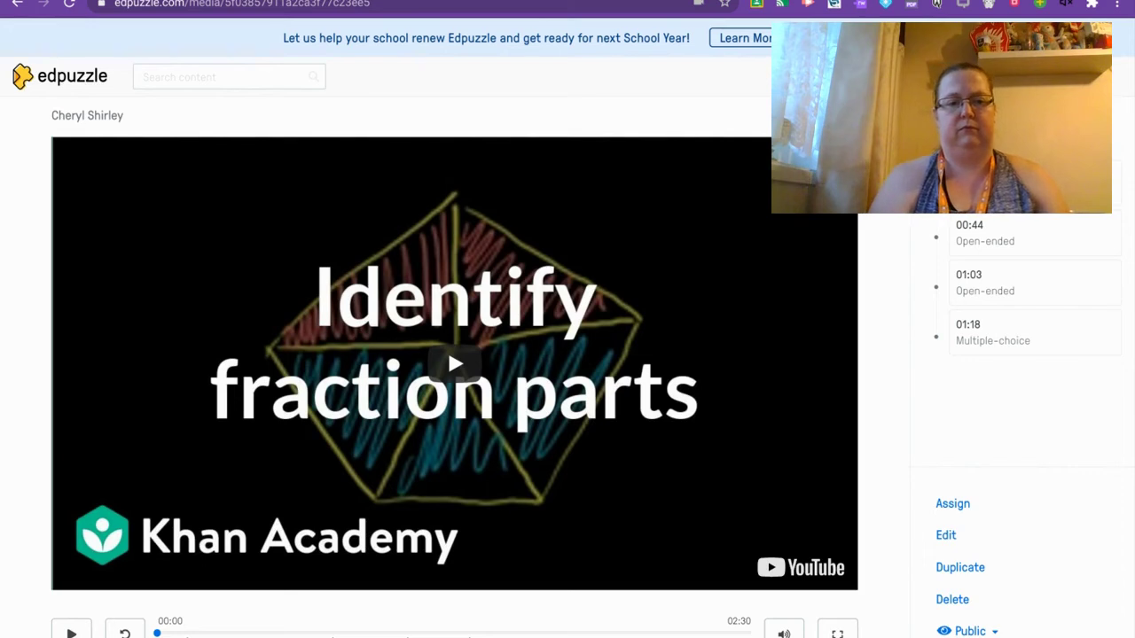
pyautogui.click(452, 365)
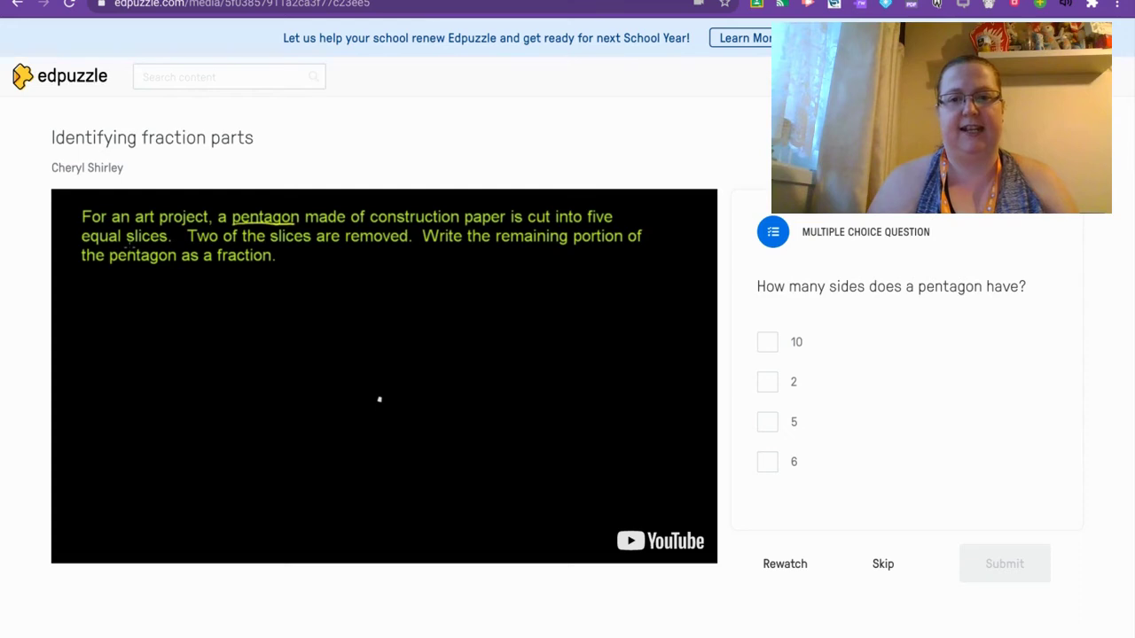
pyautogui.click(761, 423)
pyautogui.click(982, 562)
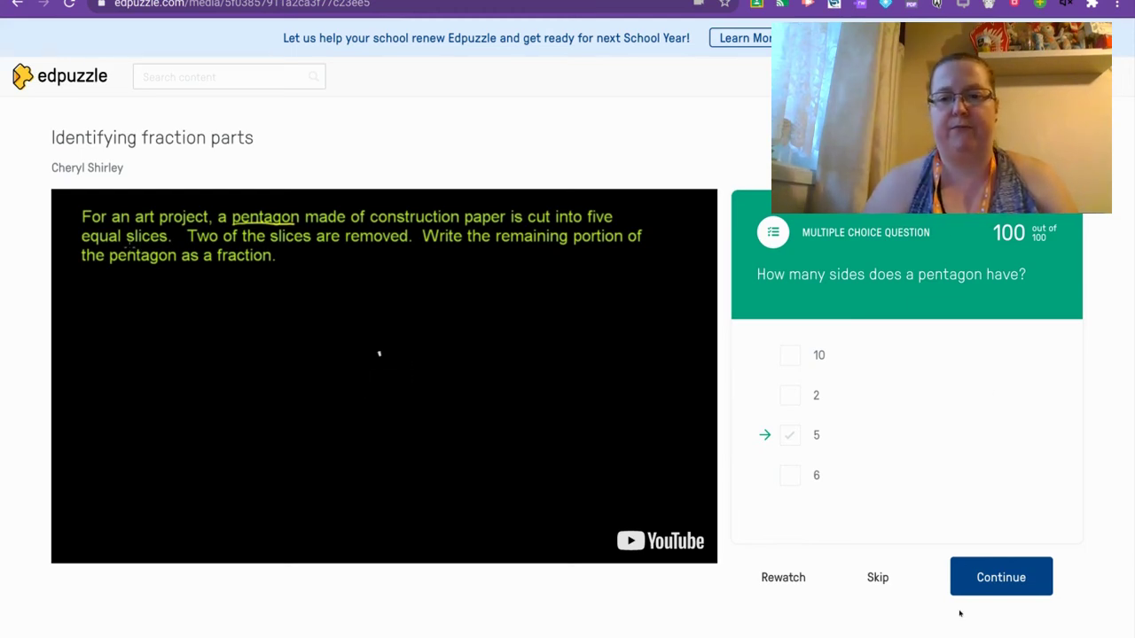
pyautogui.click(990, 571)
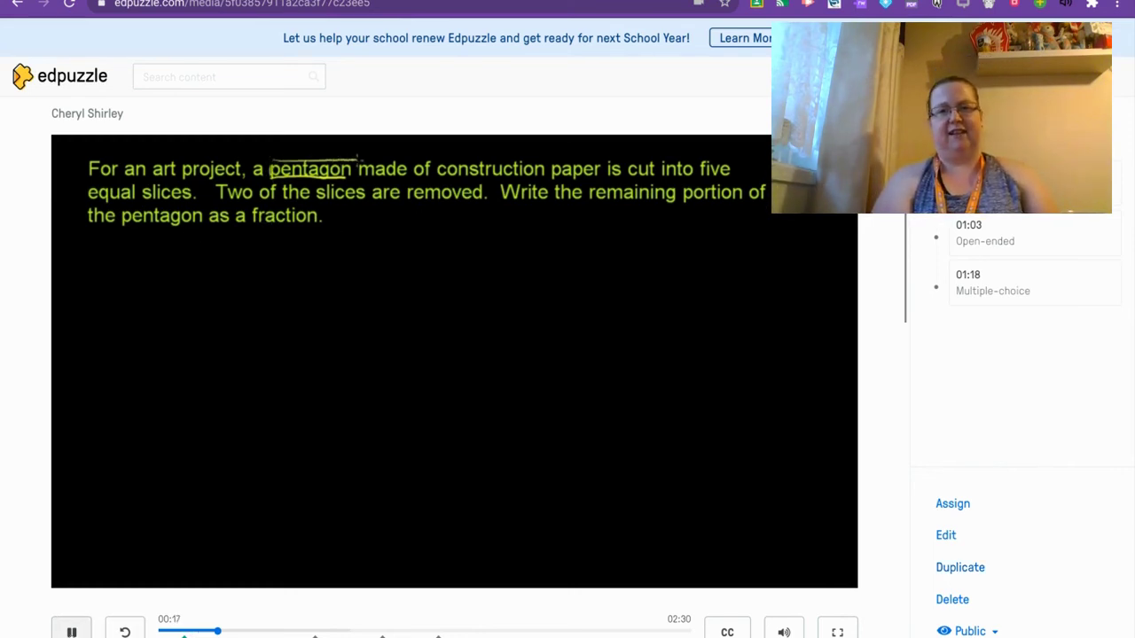
pyautogui.click(71, 631)
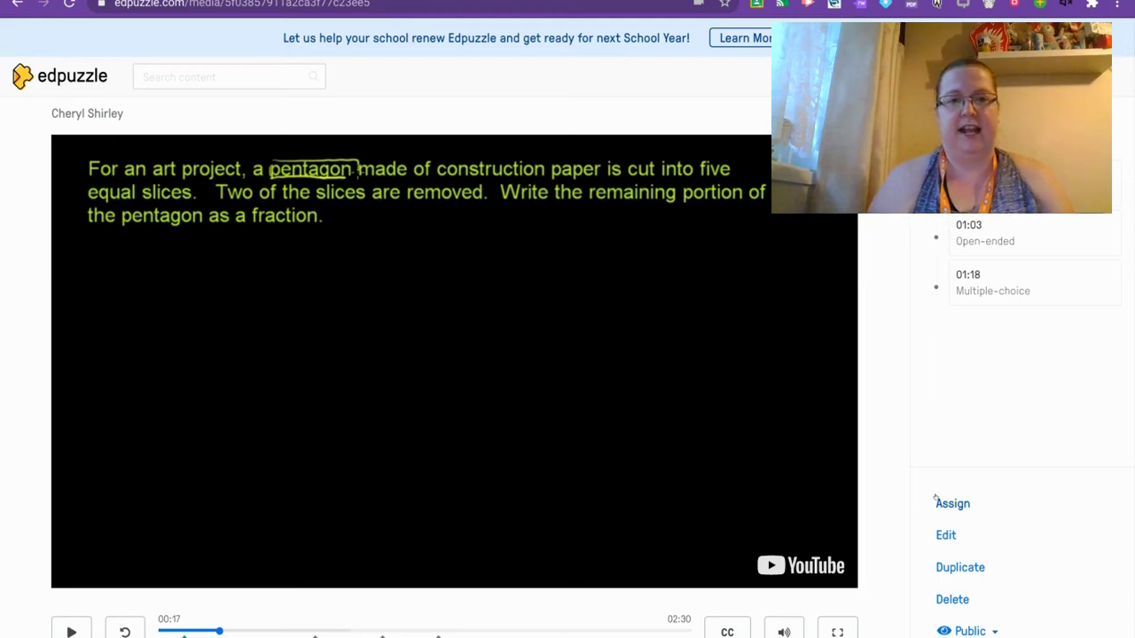
# - Select class CCJ - 4S in the video's assignment options and copy the video's public link
pyautogui.click(947, 506)
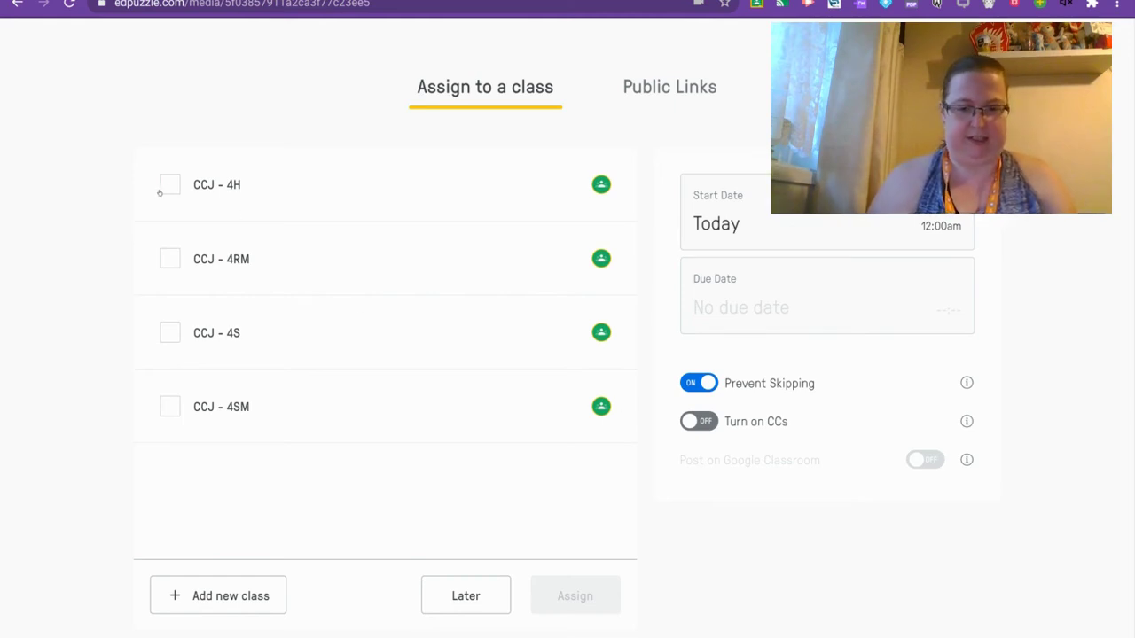
pyautogui.click(168, 333)
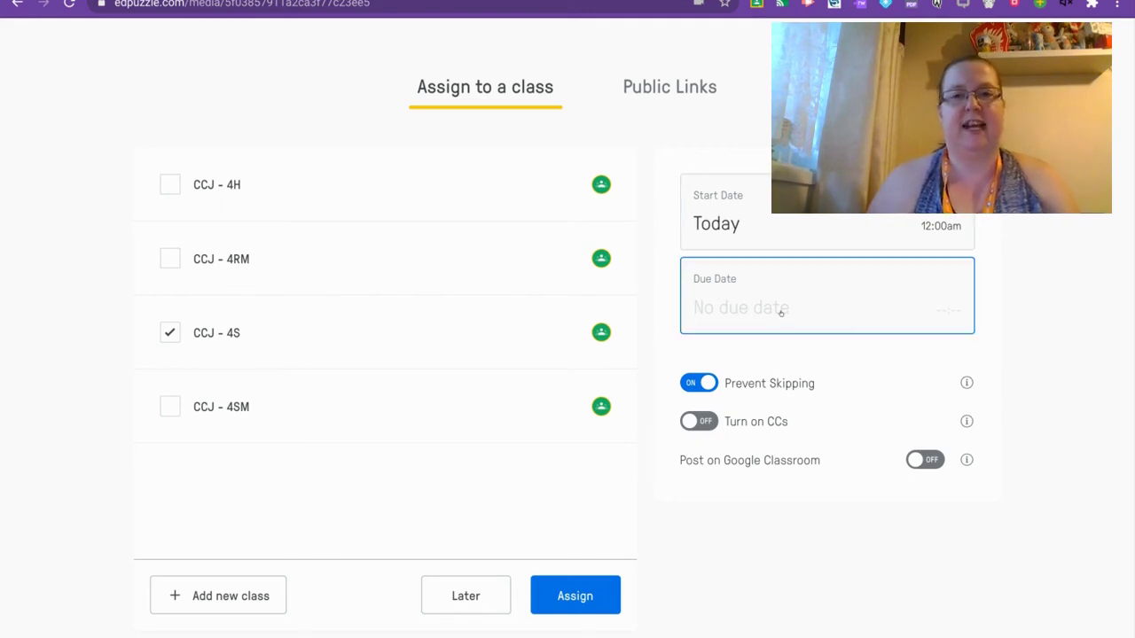
pyautogui.click(667, 95)
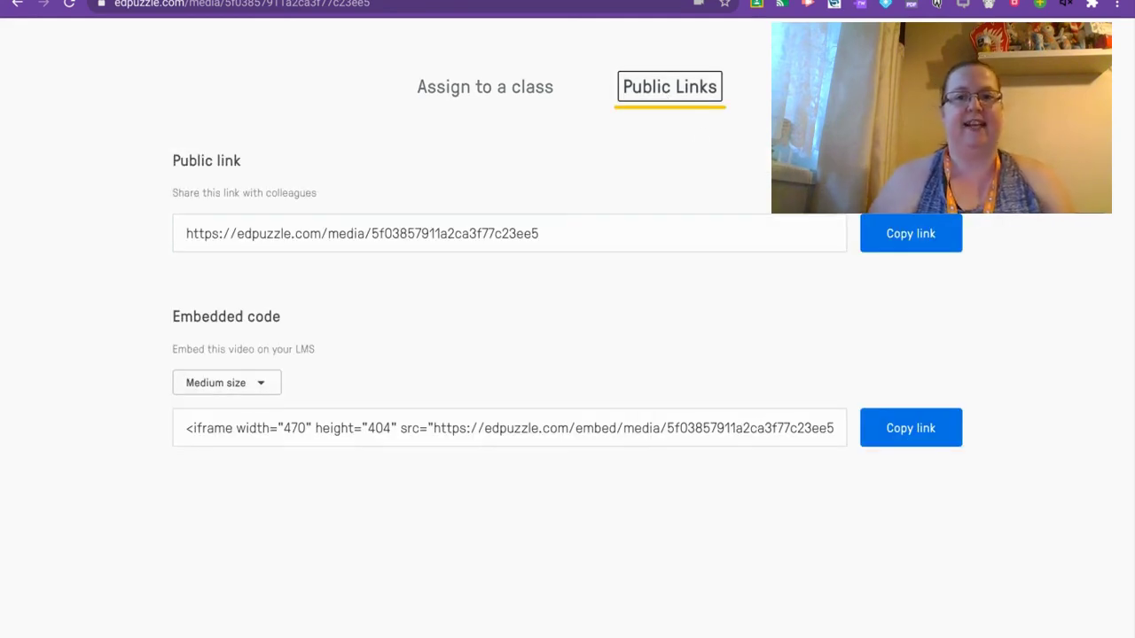
pyautogui.click(895, 223)
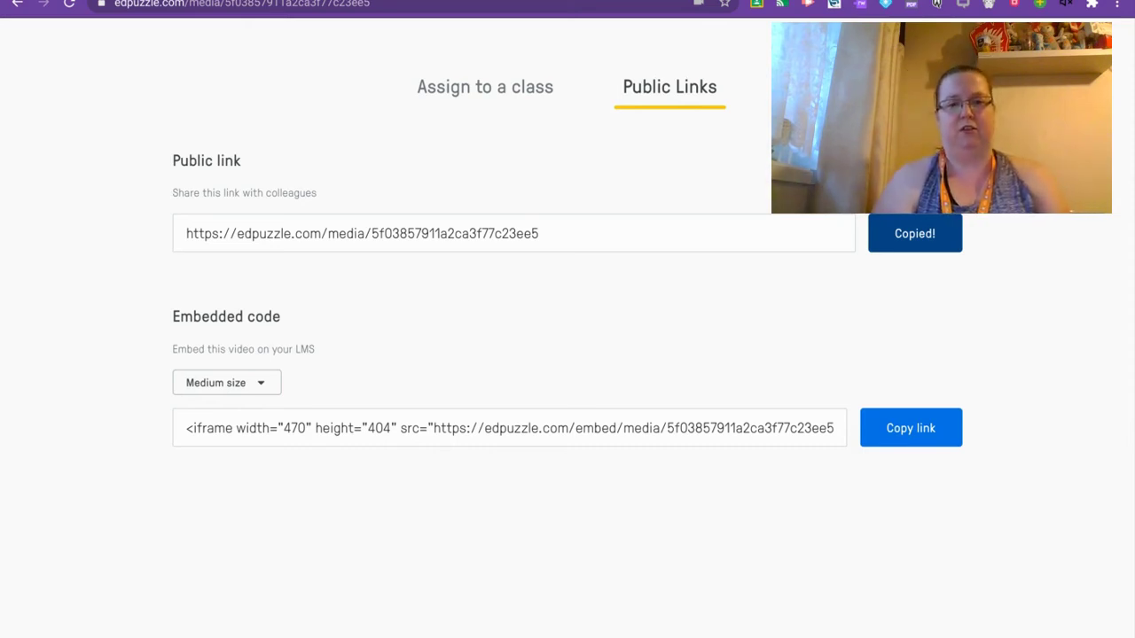
pyautogui.click(501, 87)
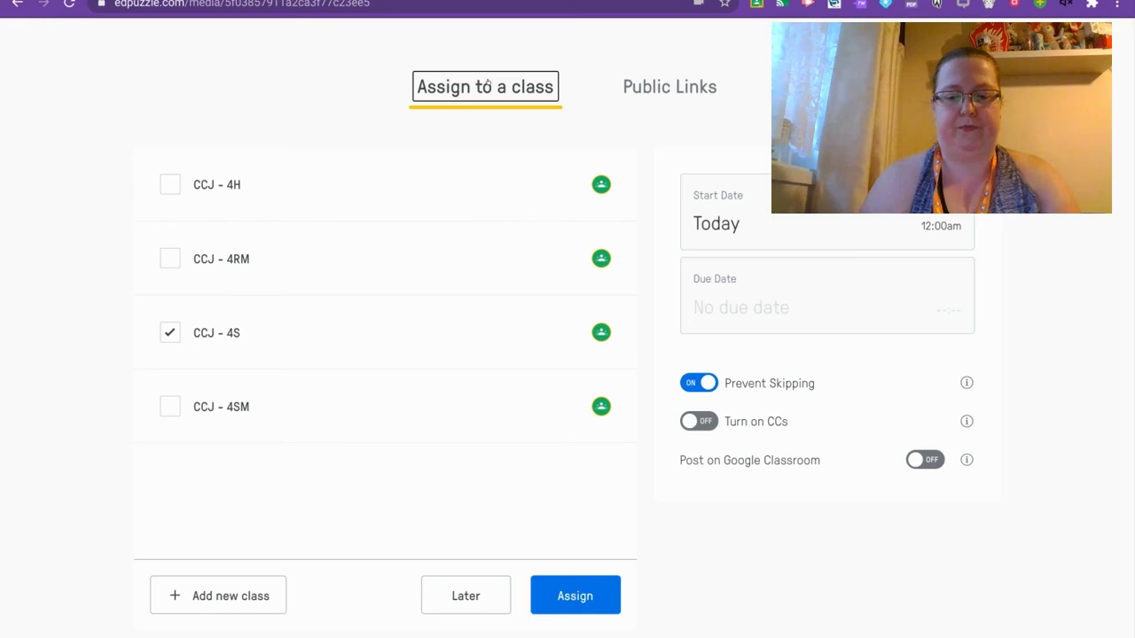
# - Search the web for "ed puzzle" and open a class gradebook in Edpuzzle
pyautogui.hotkey('ctrl', 'l')
pyautogui.write('ed puzzle')
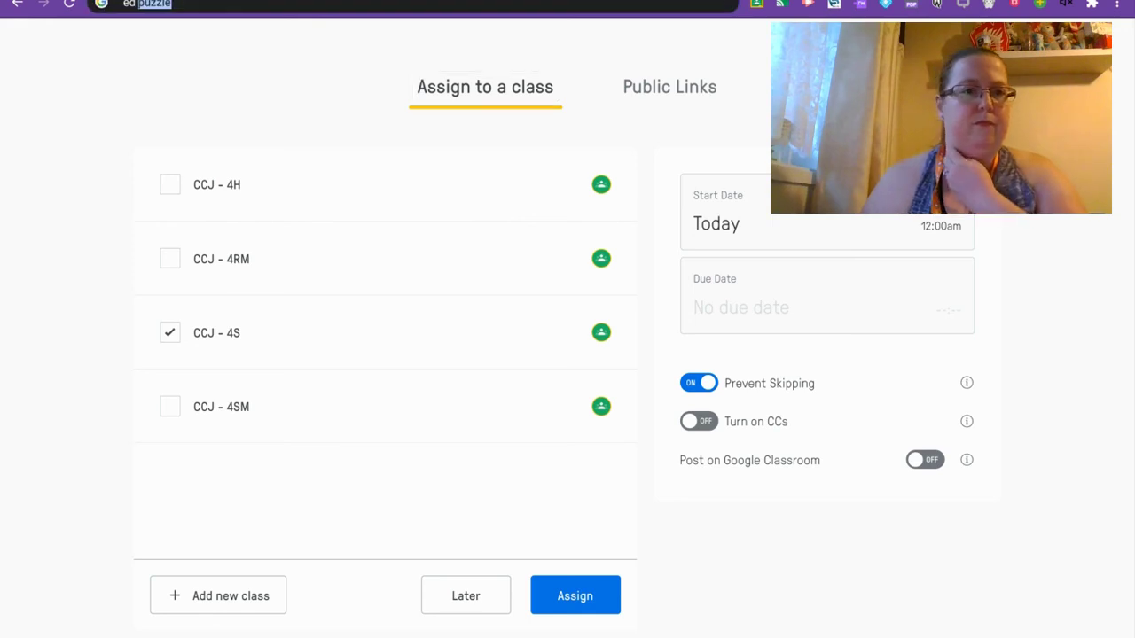
pyautogui.press('Return')
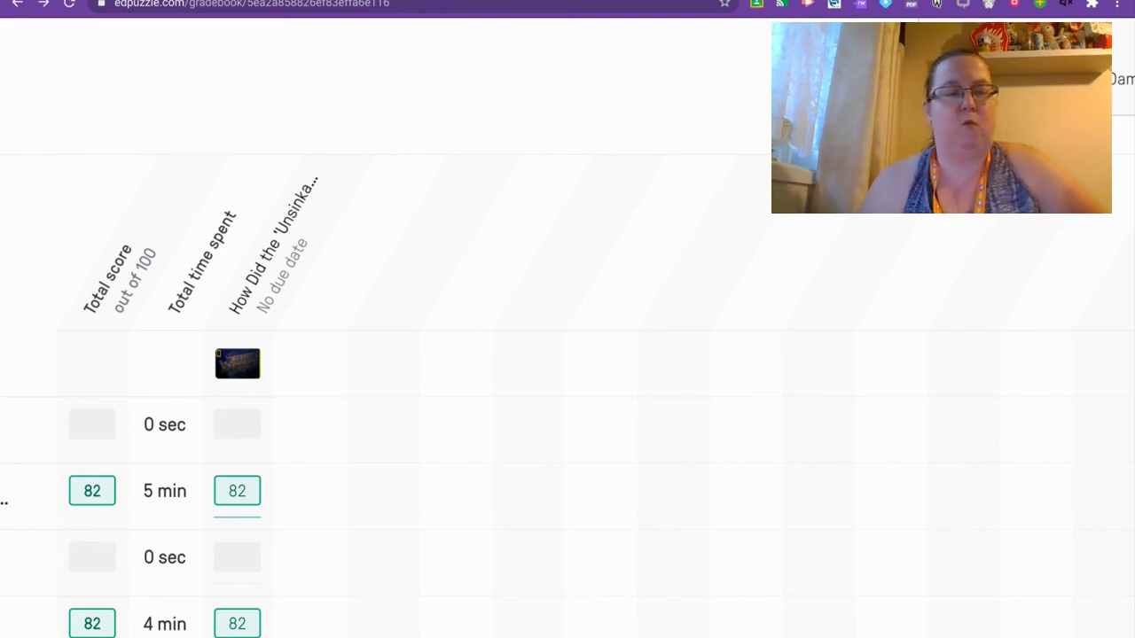
# - Examine the students' total scores, time spent and scores for the "How Did the 'Unsinka..." video in the gradebook
pyautogui.scroll(3, 567, 330)
pyautogui.scroll(-3, 568, 328)
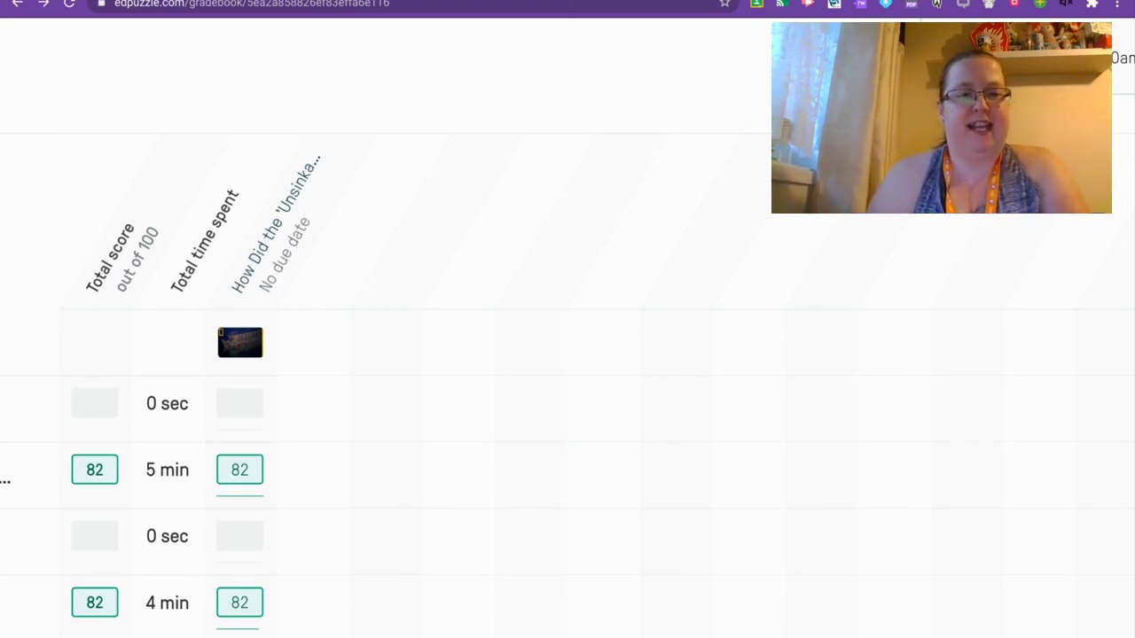
pyautogui.scroll(-1, 309, 391)
pyautogui.scroll(1, 309, 391)
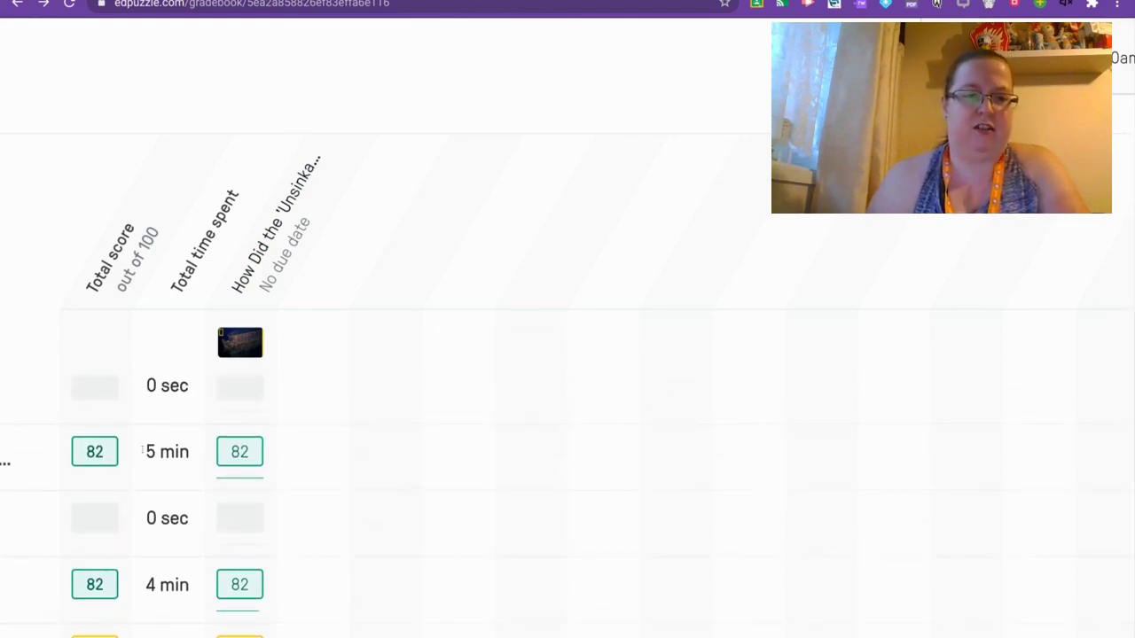
pyautogui.scroll(-1, 240, 479)
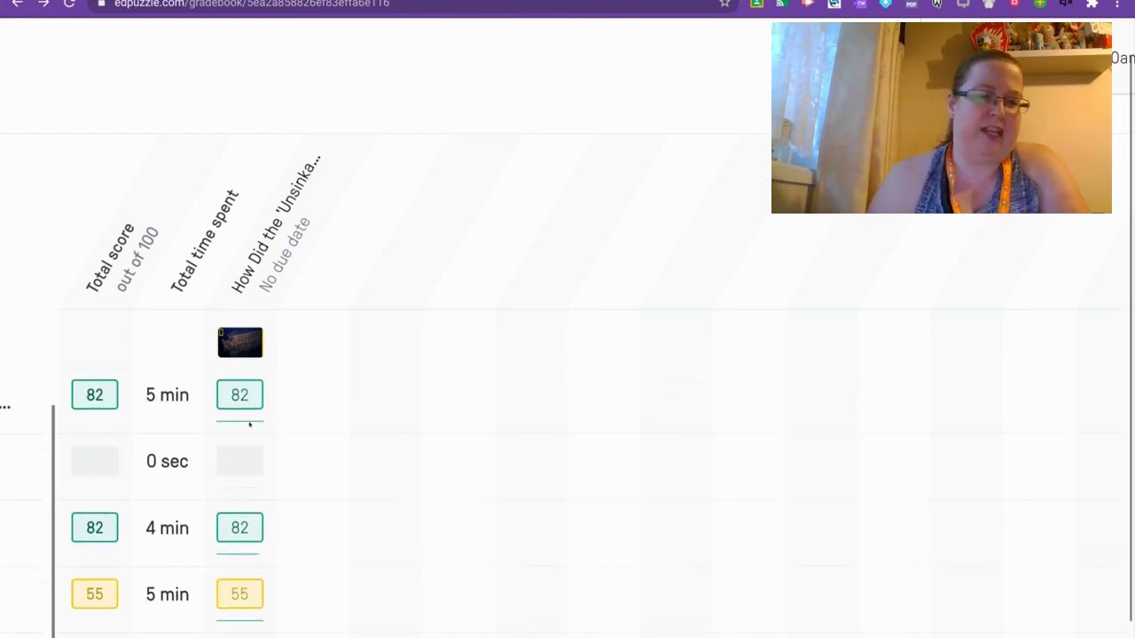
pyautogui.scroll(-2, 340, 513)
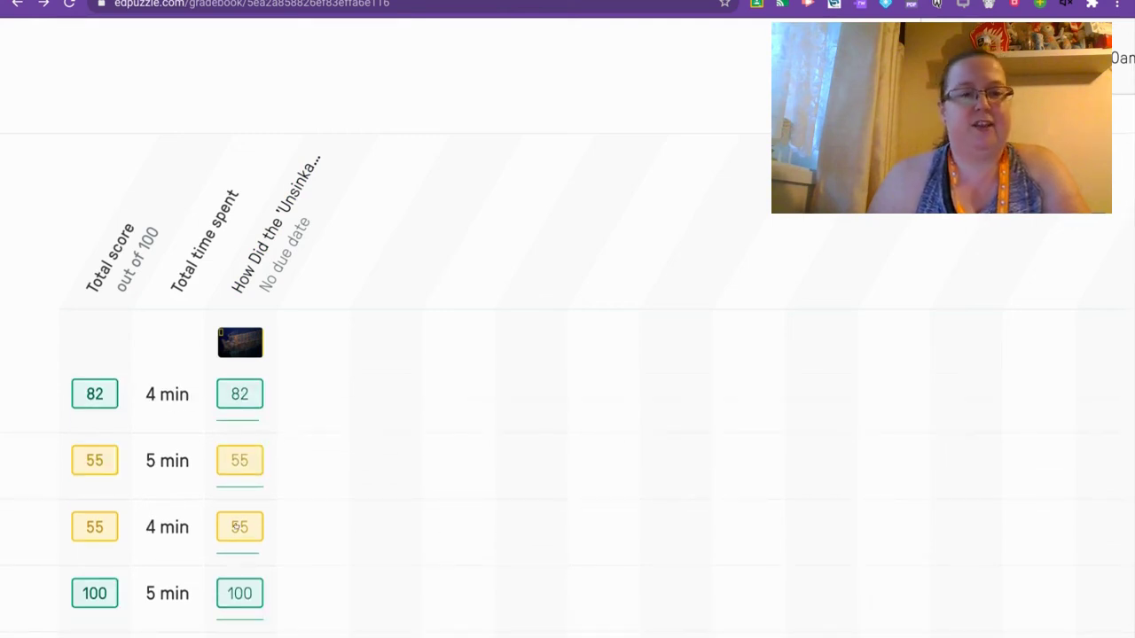
pyautogui.scroll(-5, 328, 497)
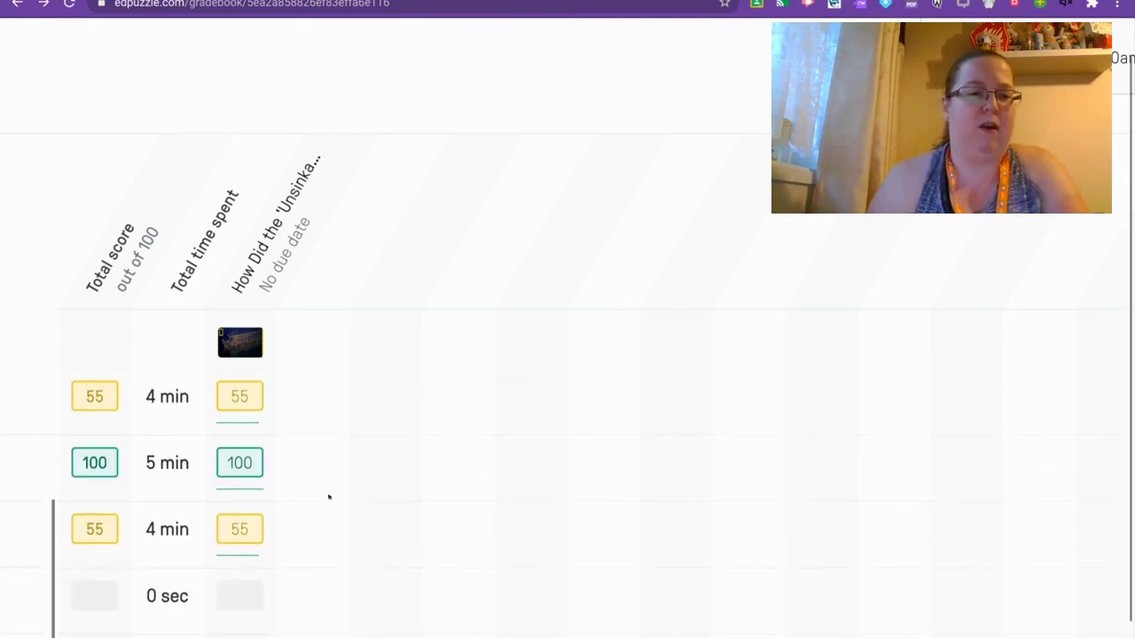
pyautogui.scroll(-8, 168, 505)
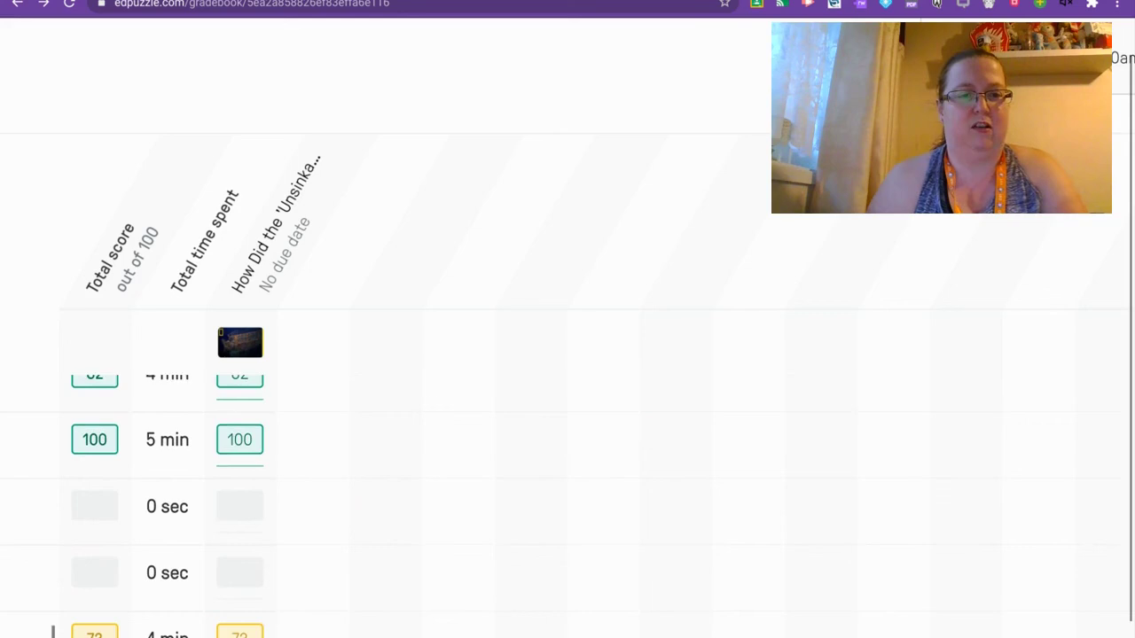
pyautogui.scroll(-1, 168, 505)
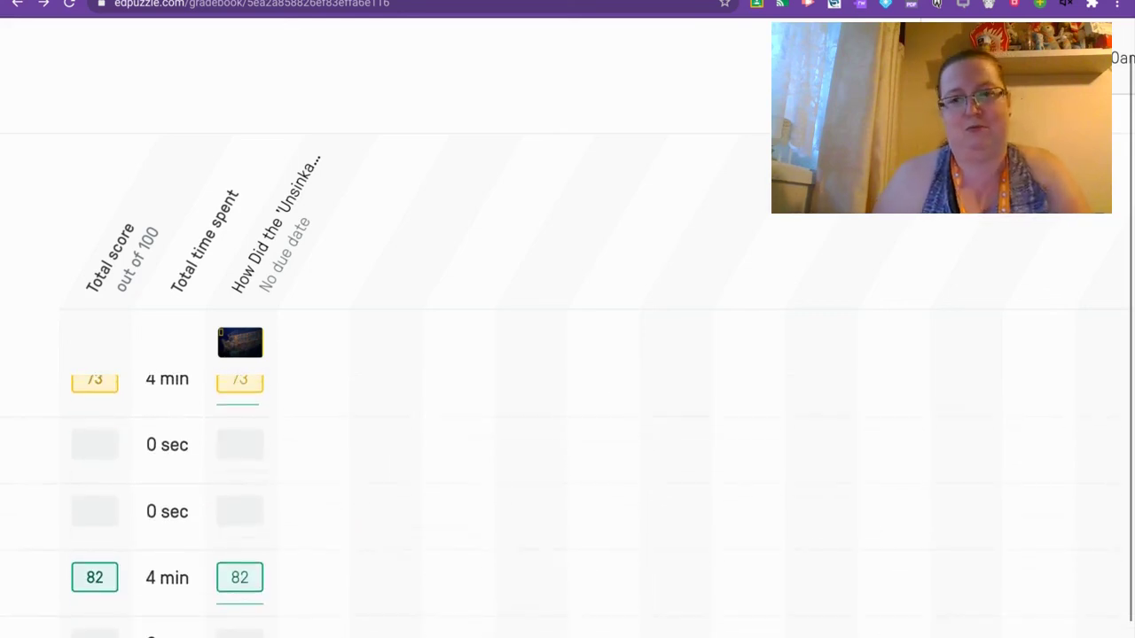
pyautogui.scroll(2, 168, 505)
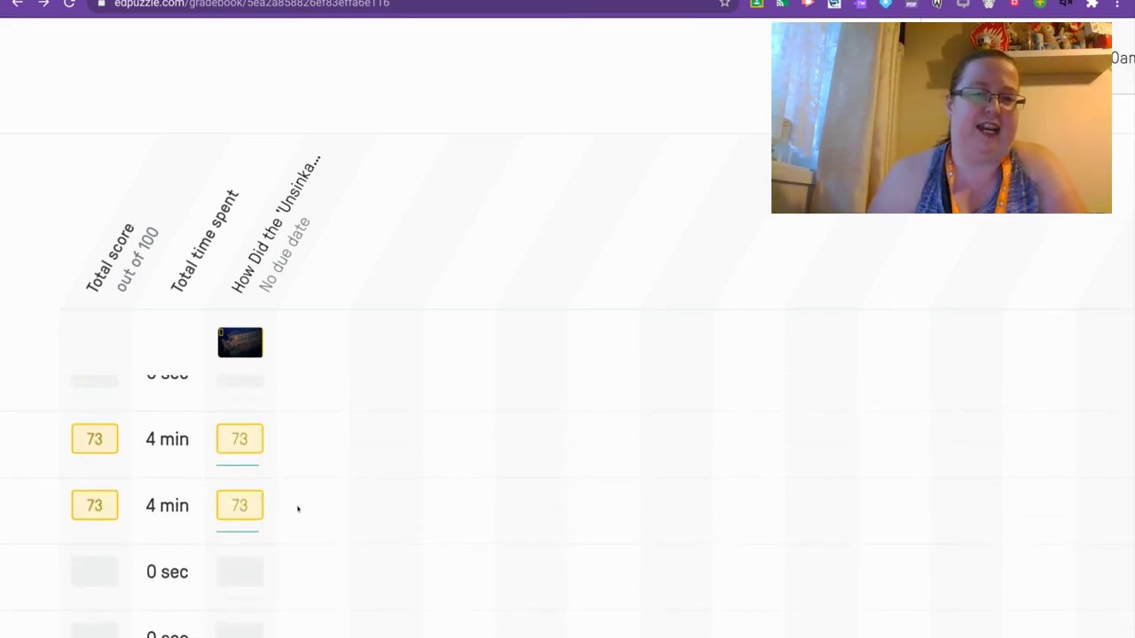
# - Review the class's gradebook scores and open the Titanic video progress report of the student with 82 and 5 min spent
pyautogui.scroll(-6, 317, 492)
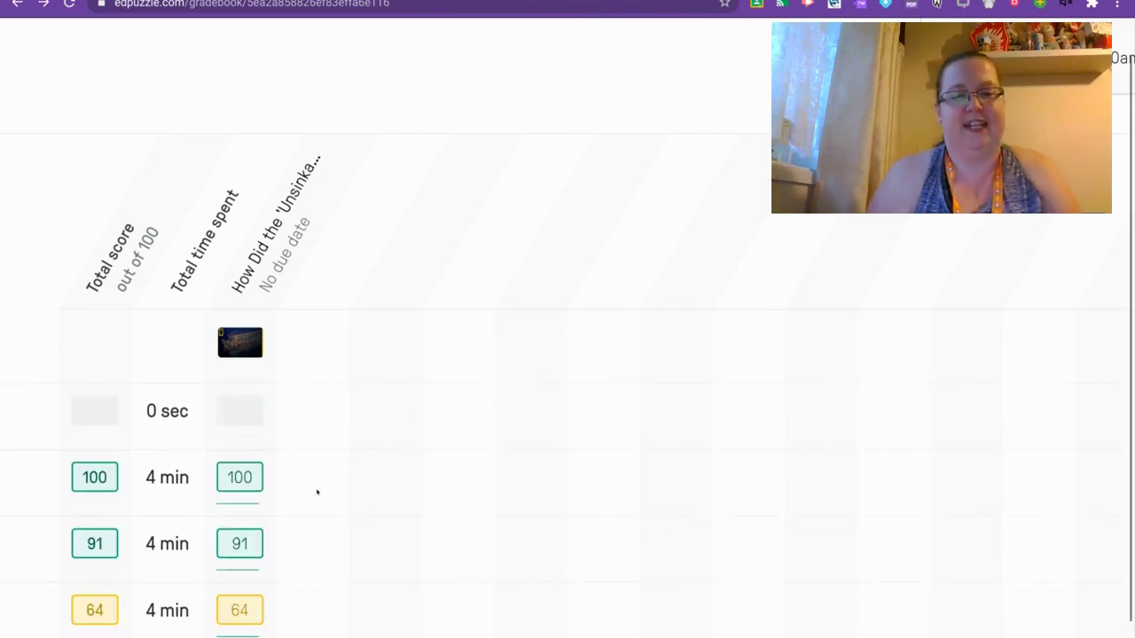
pyautogui.scroll(-3, 318, 492)
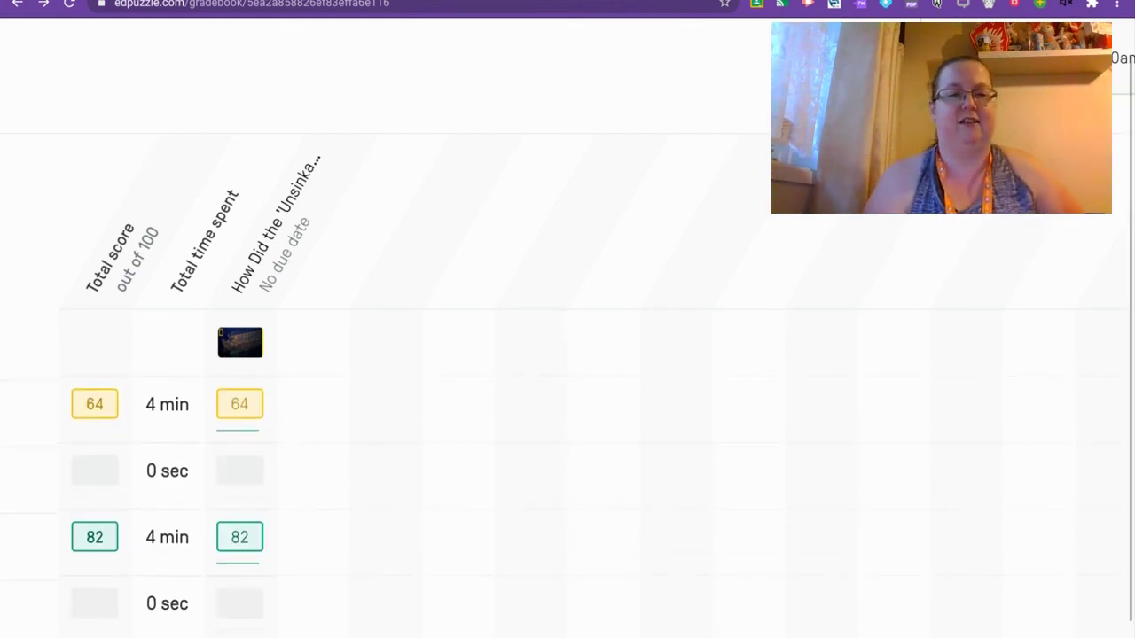
pyautogui.scroll(-5, 317, 492)
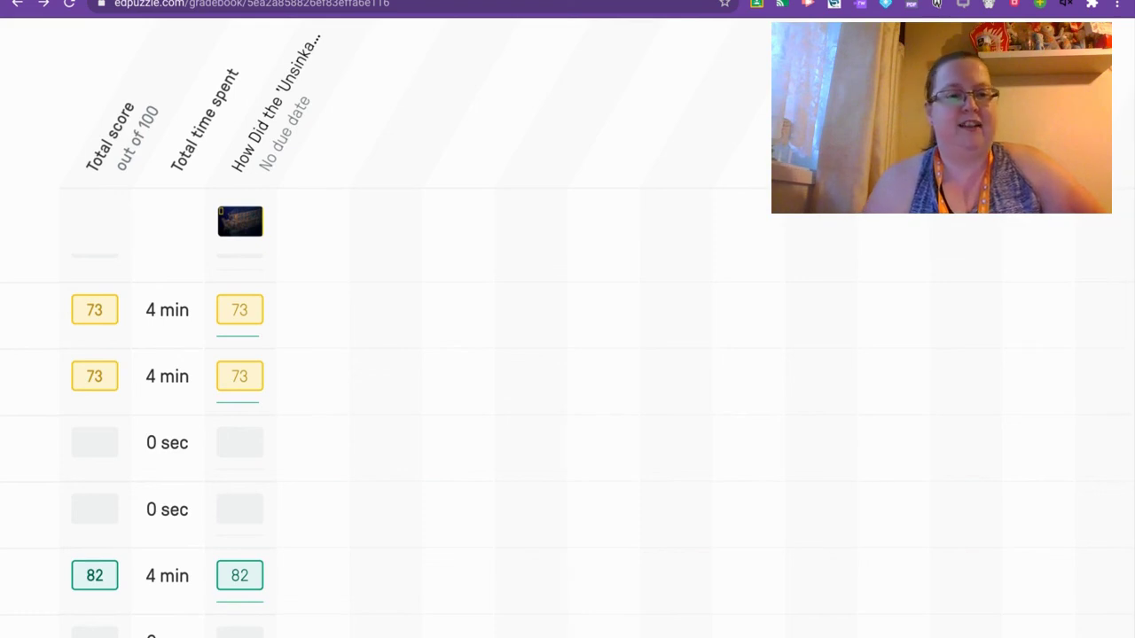
pyautogui.scroll(5, 568, 399)
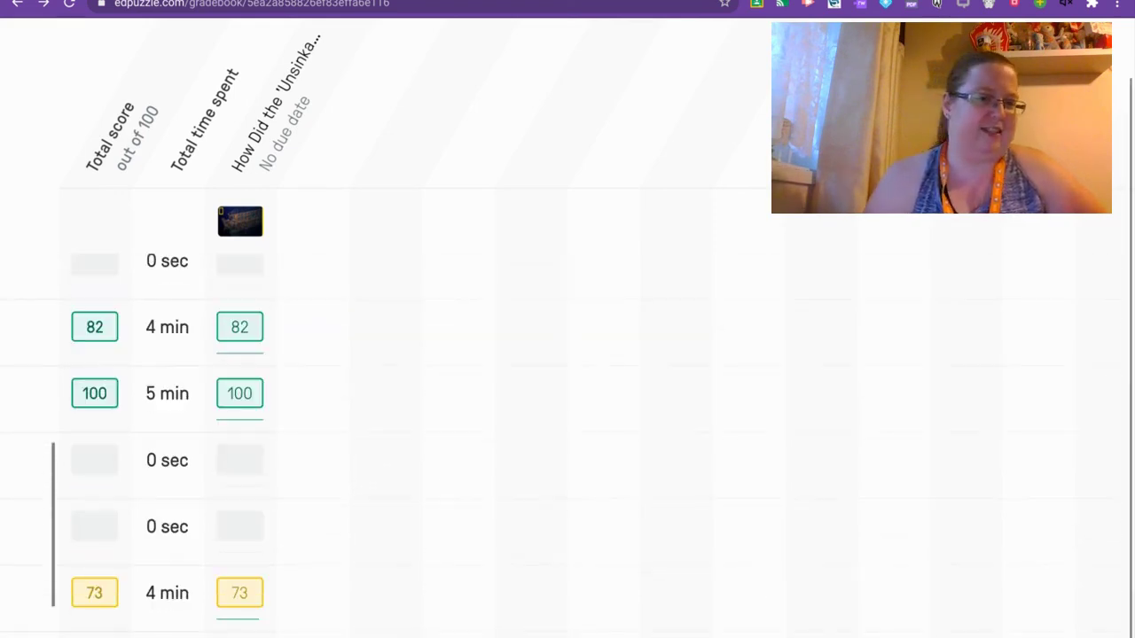
pyautogui.scroll(5, 567, 398)
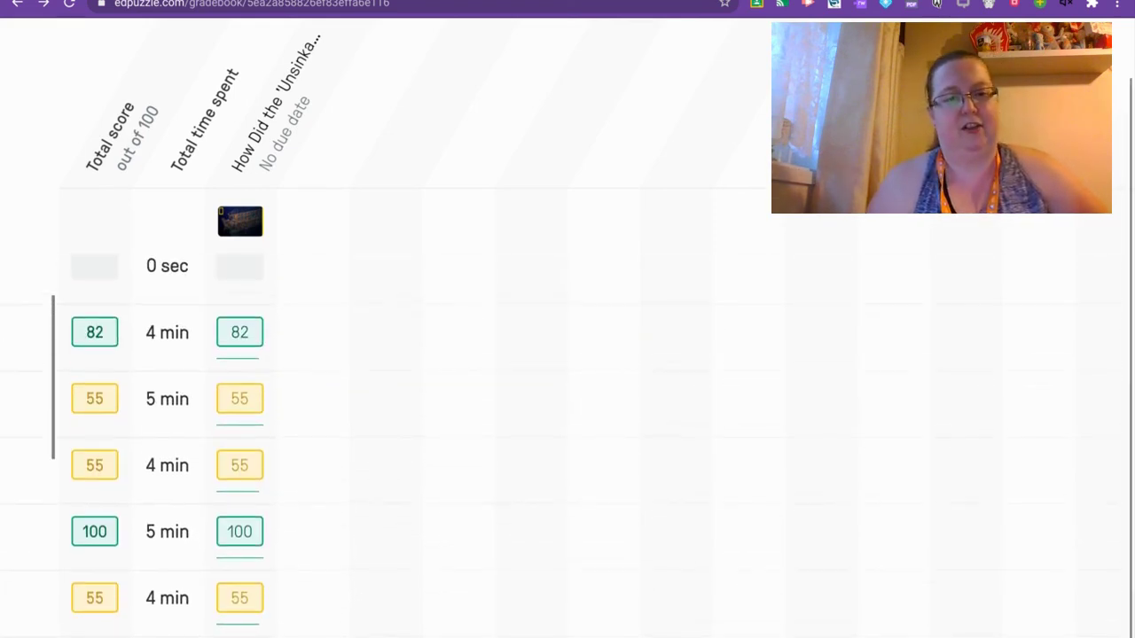
pyautogui.scroll(5, 568, 399)
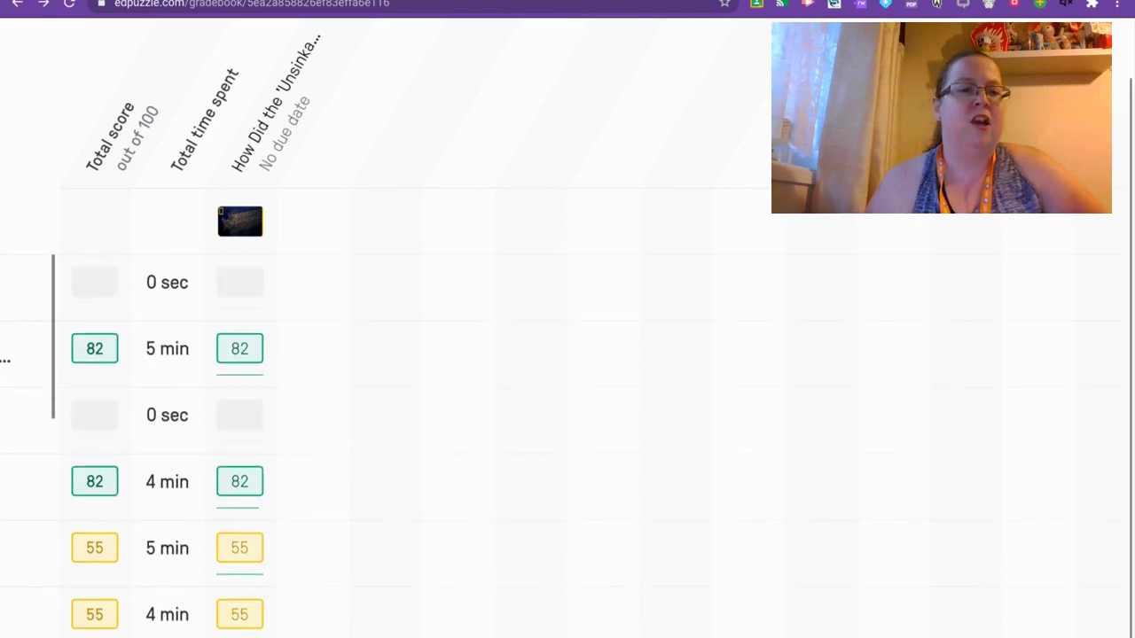
pyautogui.scroll(-1, 148, 436)
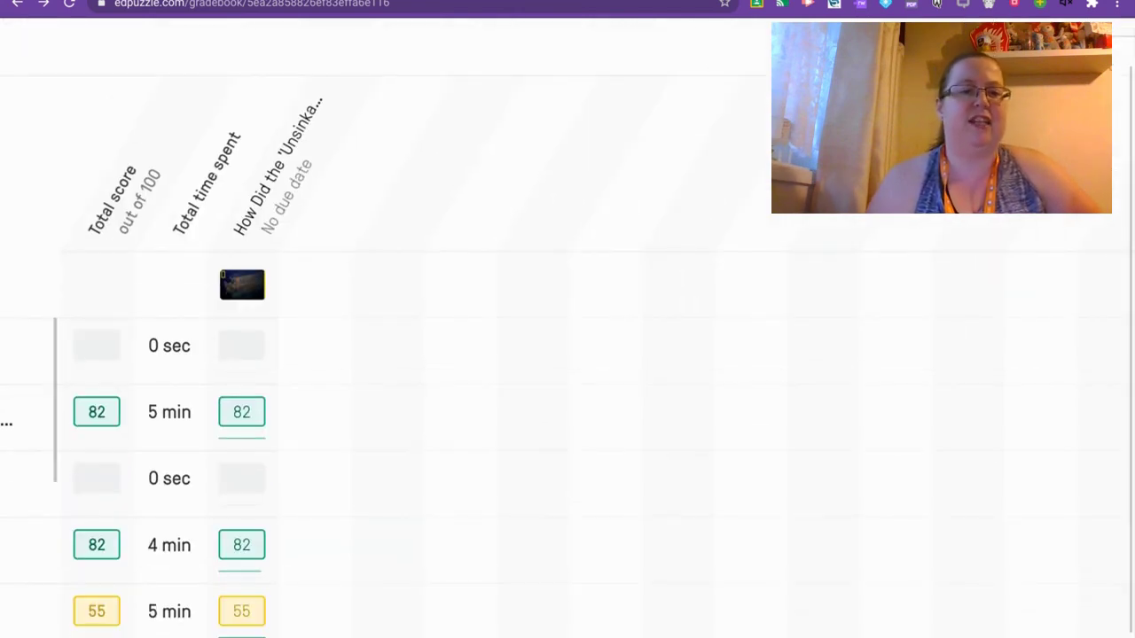
pyautogui.click(240, 412)
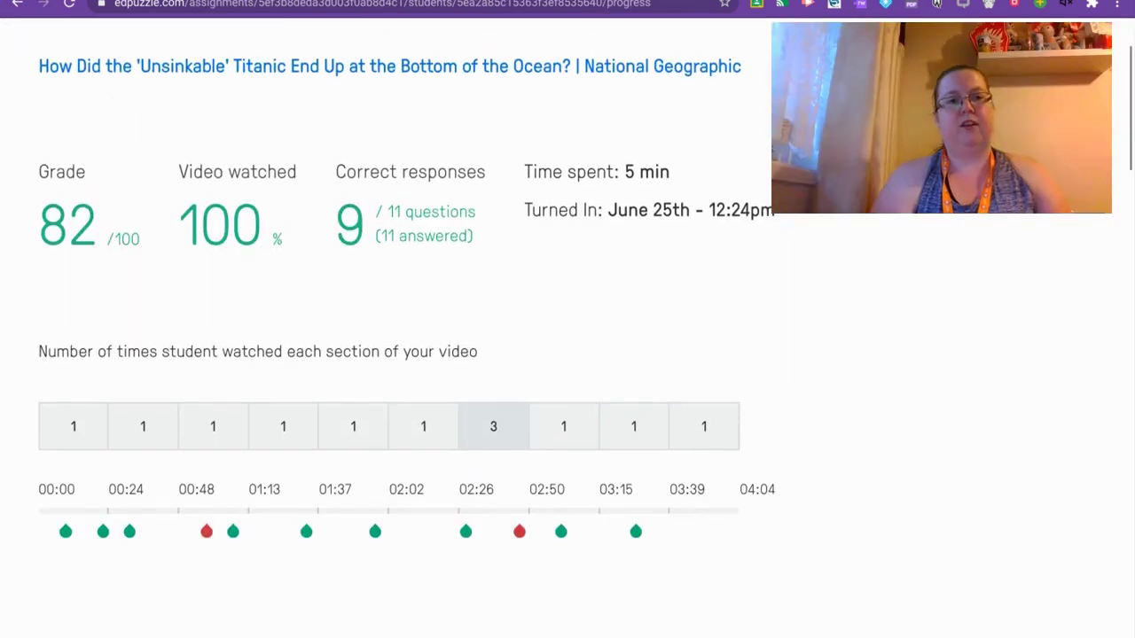